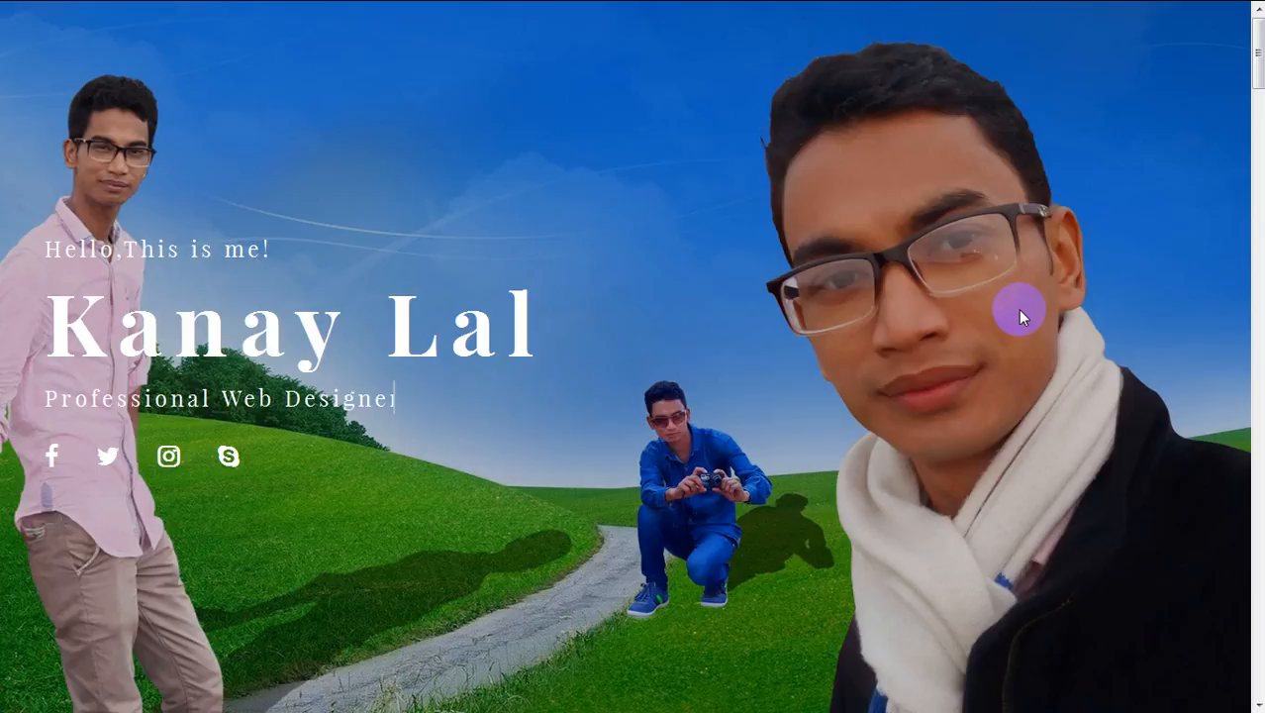
Step: Switch to the open Google page and launch Blogger from the Google apps
mouse_move(551, 5)
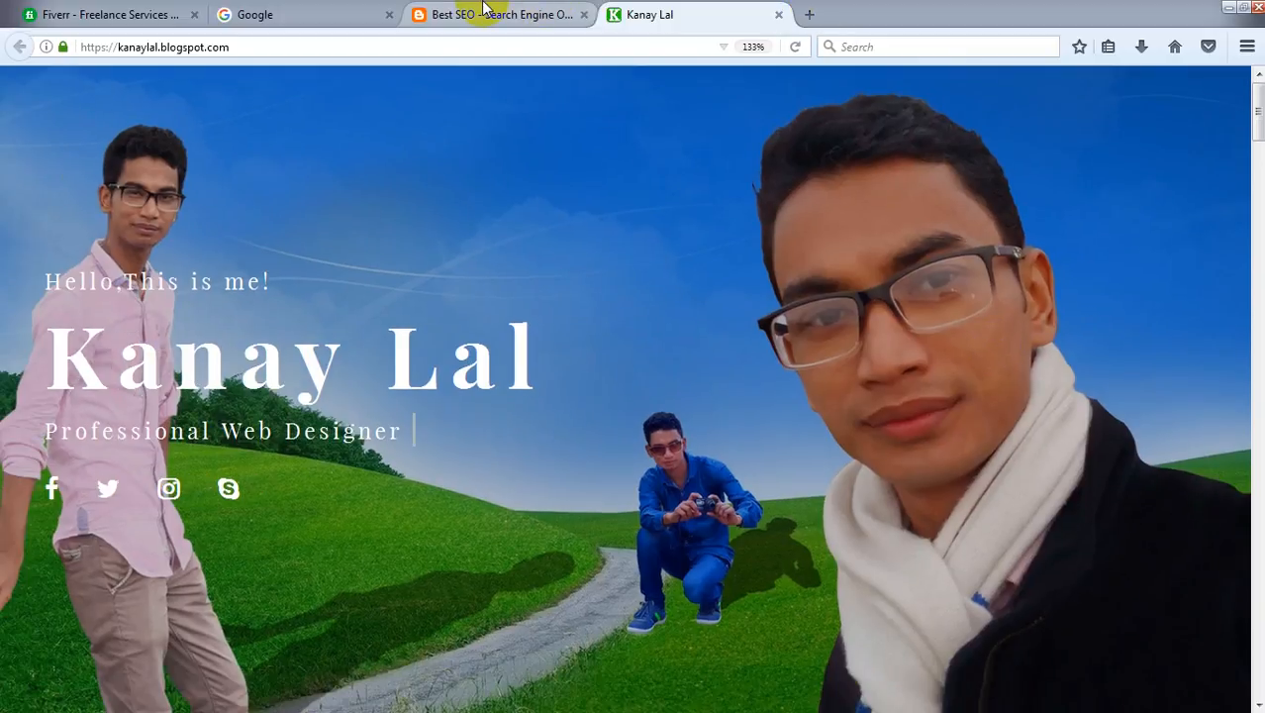
click(482, 7)
click(311, 14)
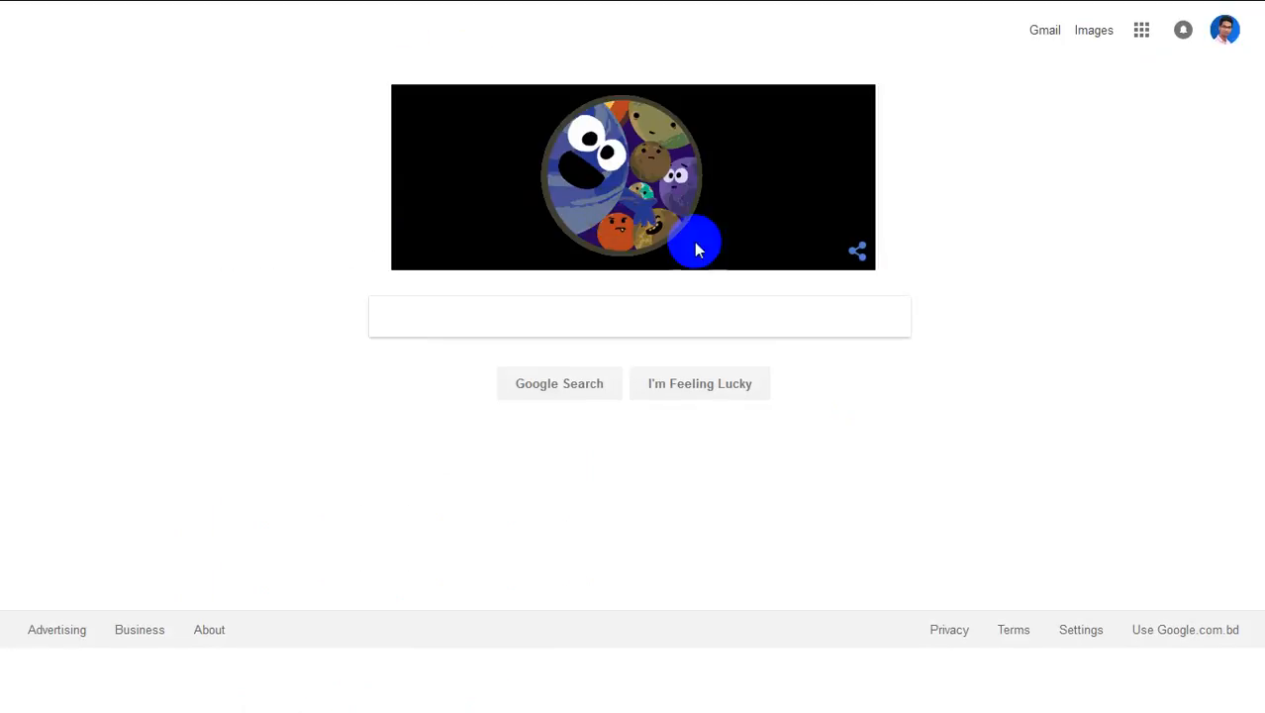
click(1143, 31)
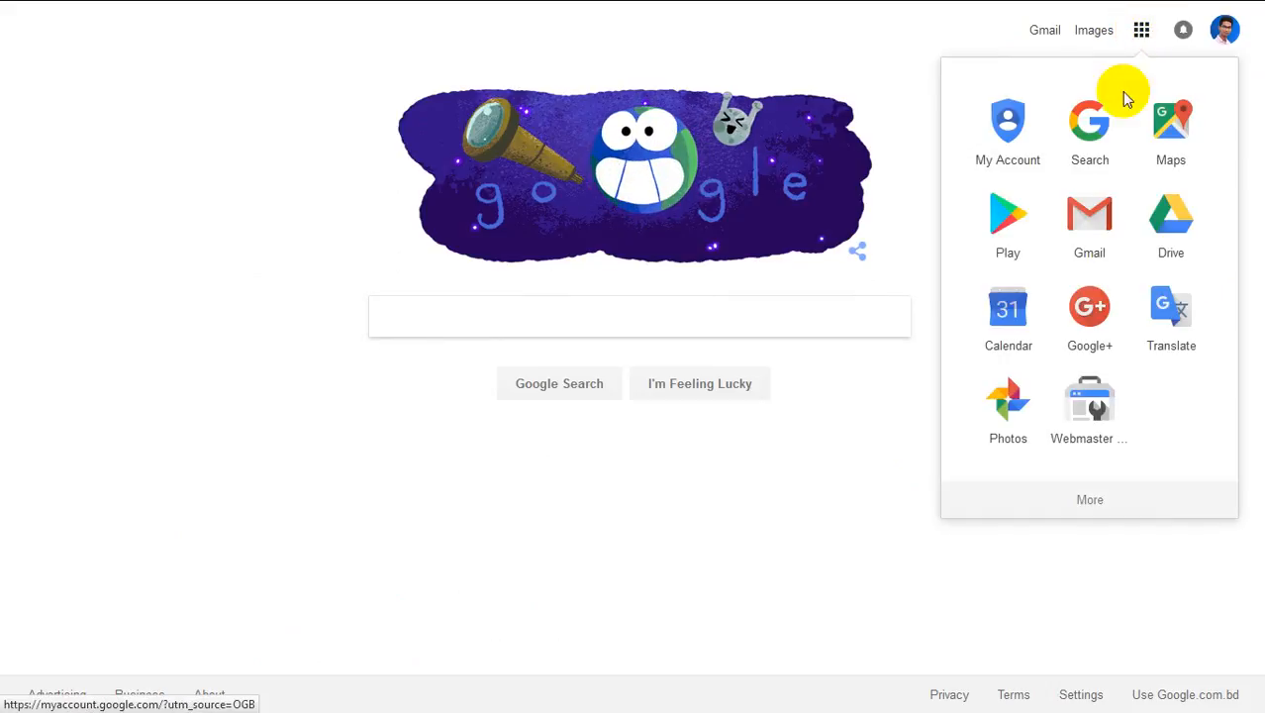
scroll(1090, 394, down, 3)
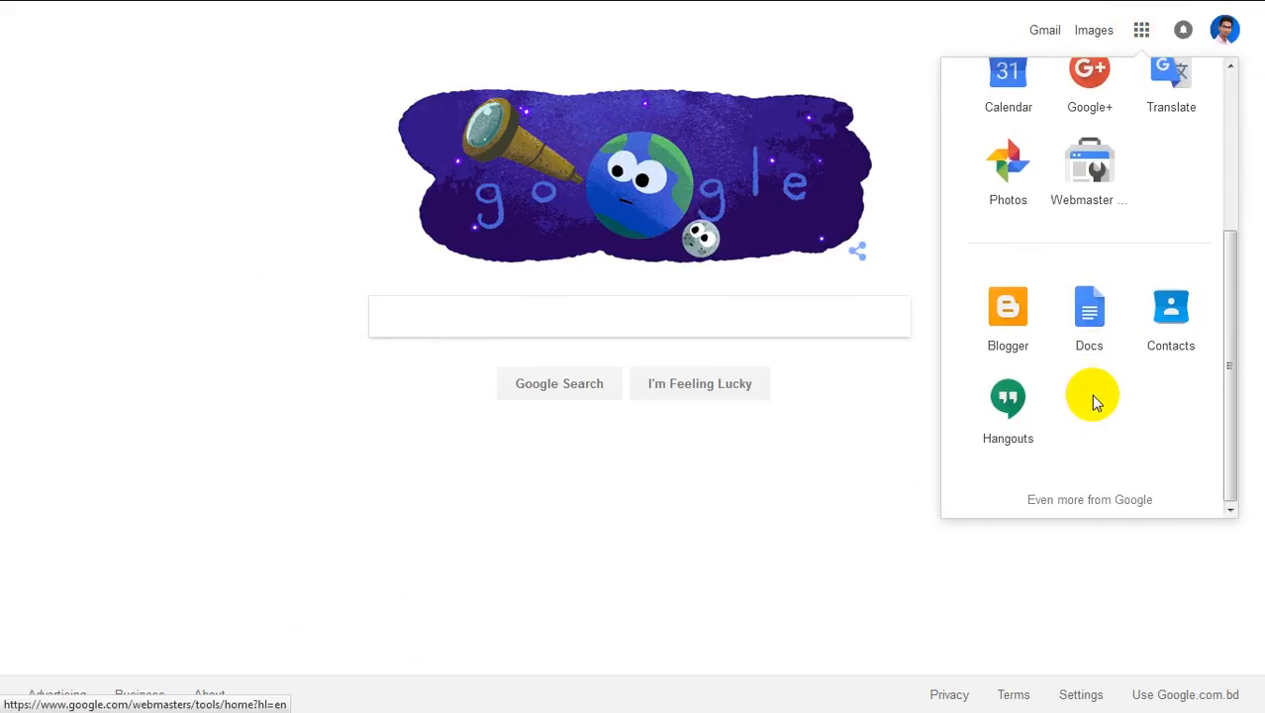
click(1010, 336)
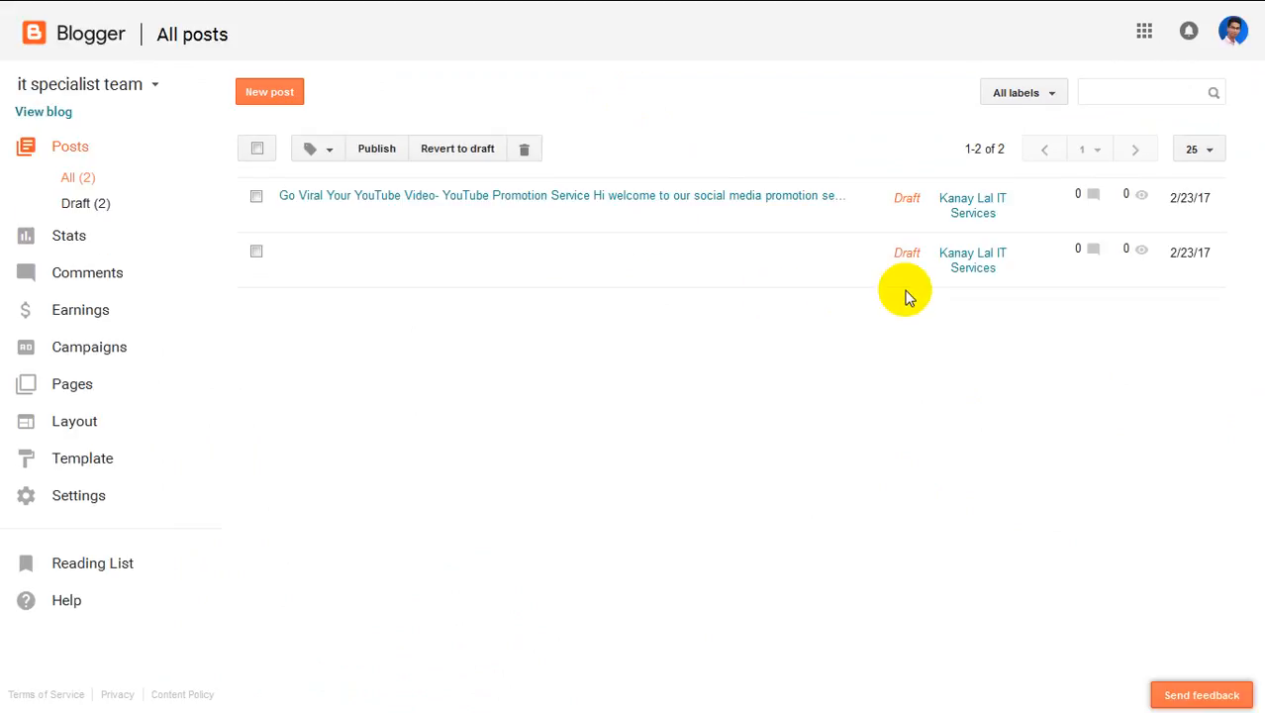
Step: Go to the blog's list of pages and create a new page
mouse_move(833, 280)
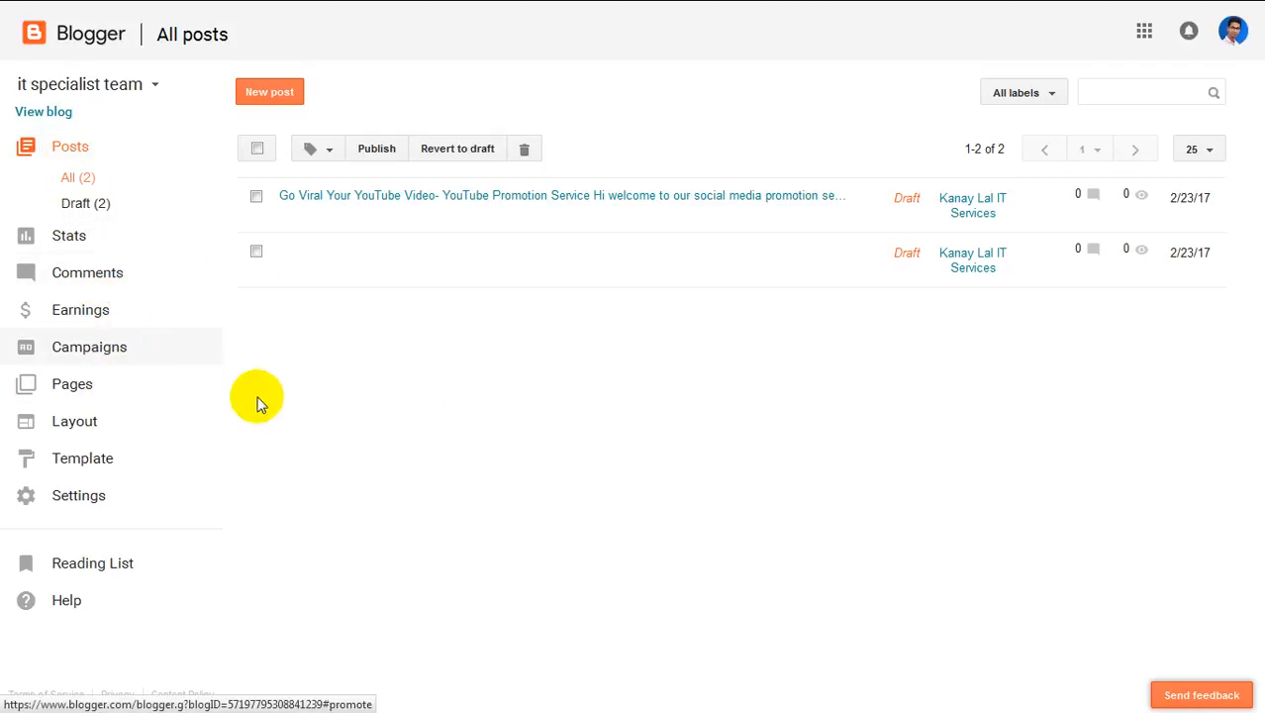
click(78, 388)
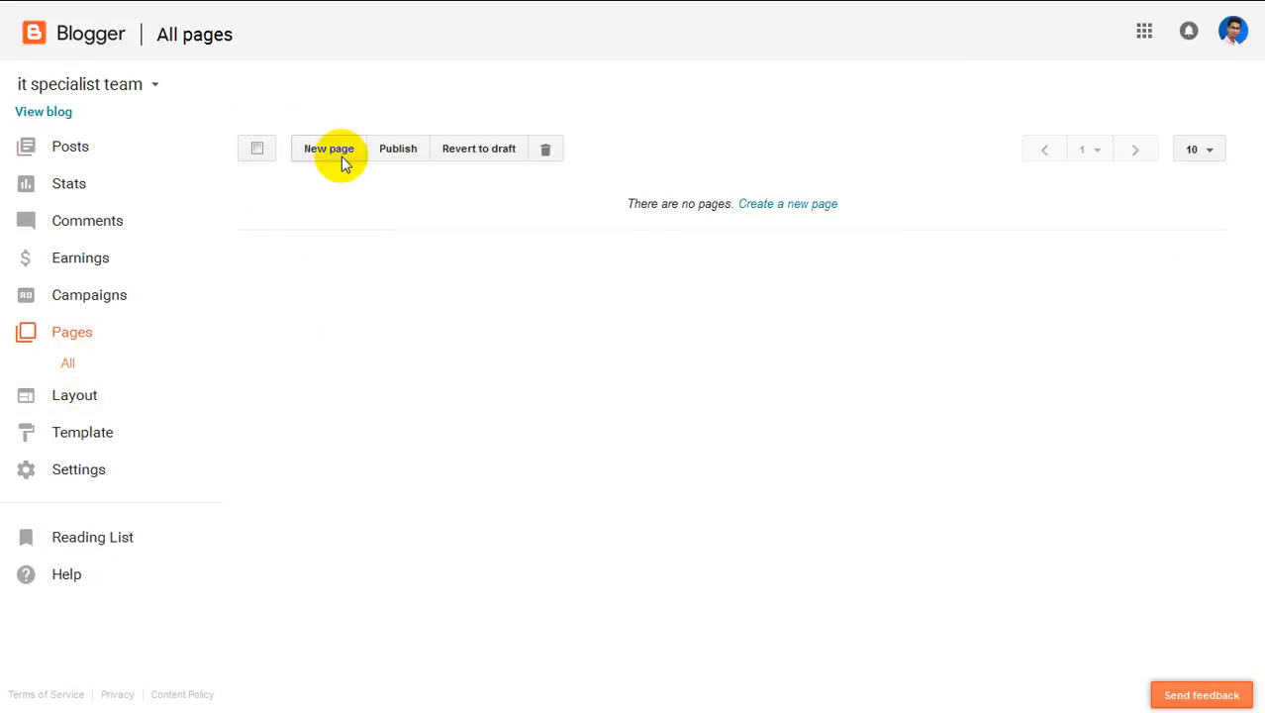
click(802, 211)
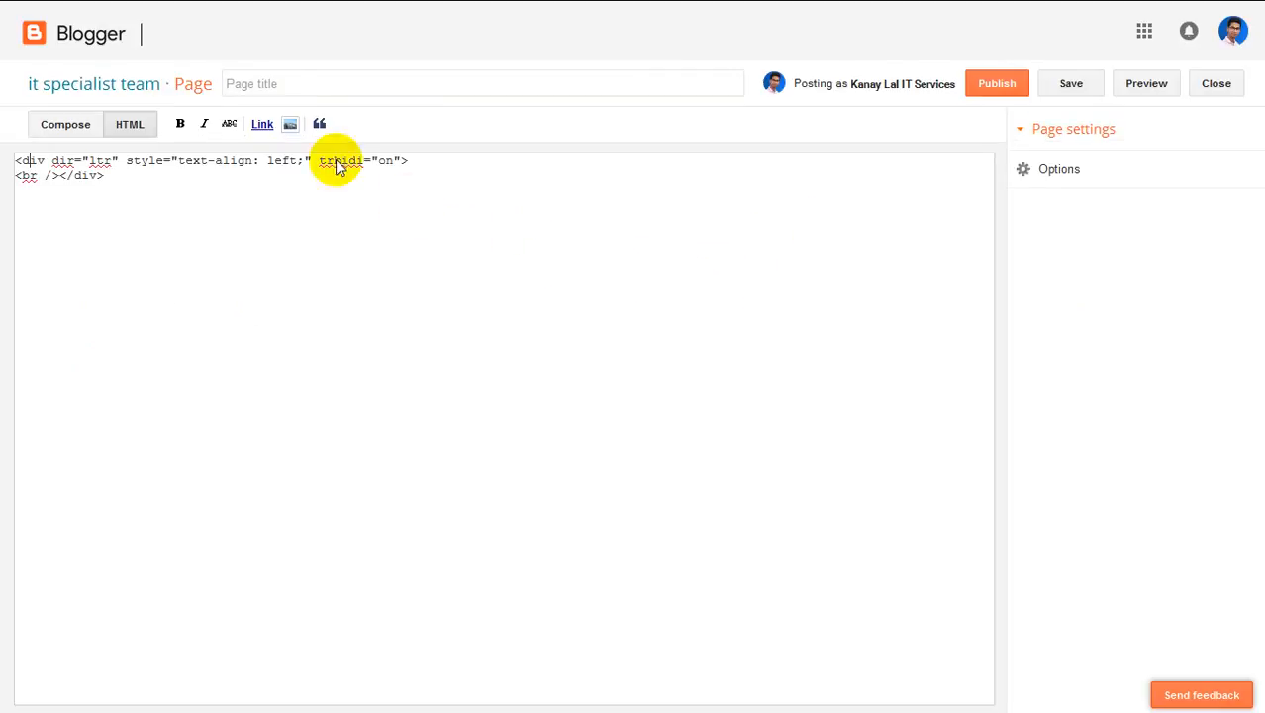
Step: Title the new page "About me" and change the Windows color scheme to Windows 7 Basic
click(294, 85)
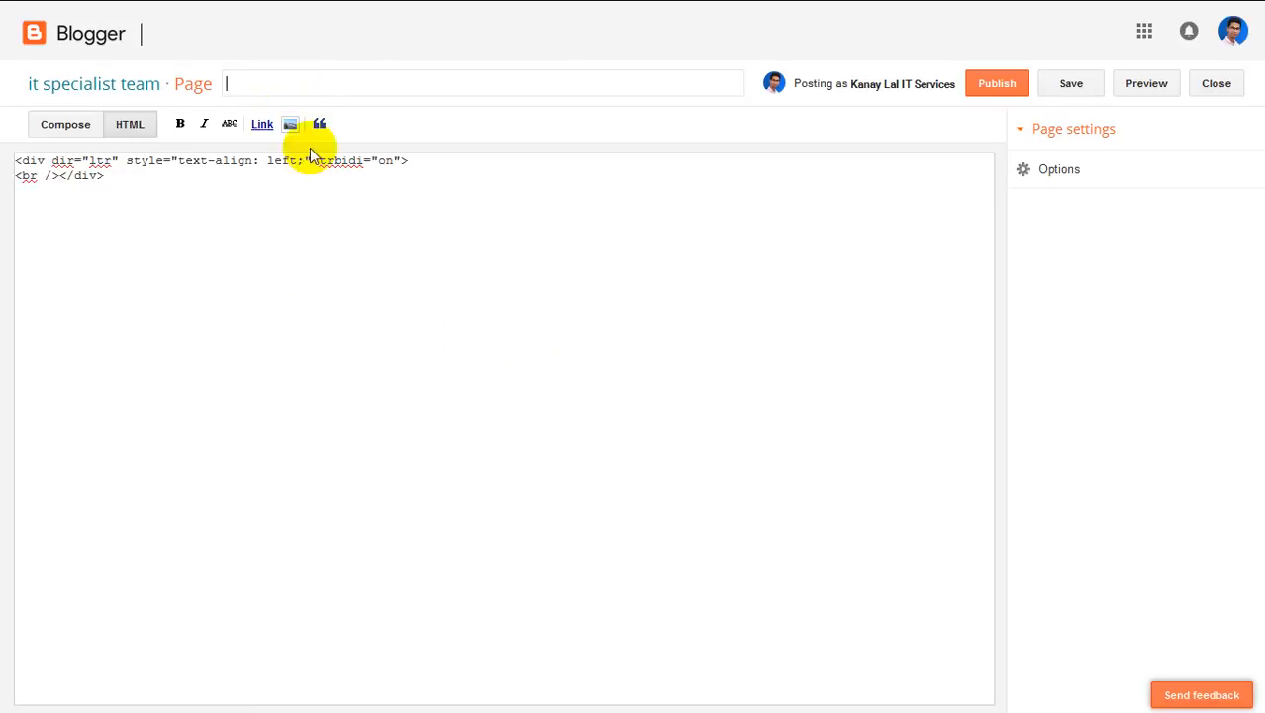
click(259, 231)
click(483, 327)
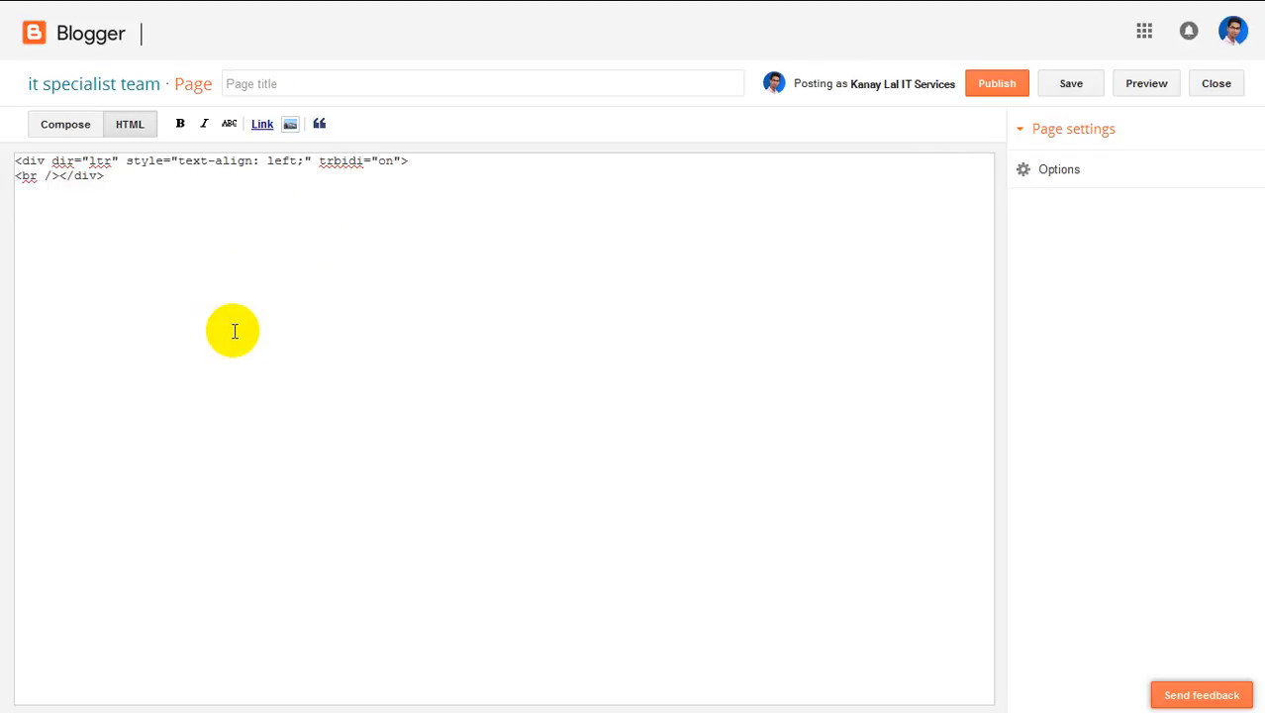
click(296, 85)
click(162, 272)
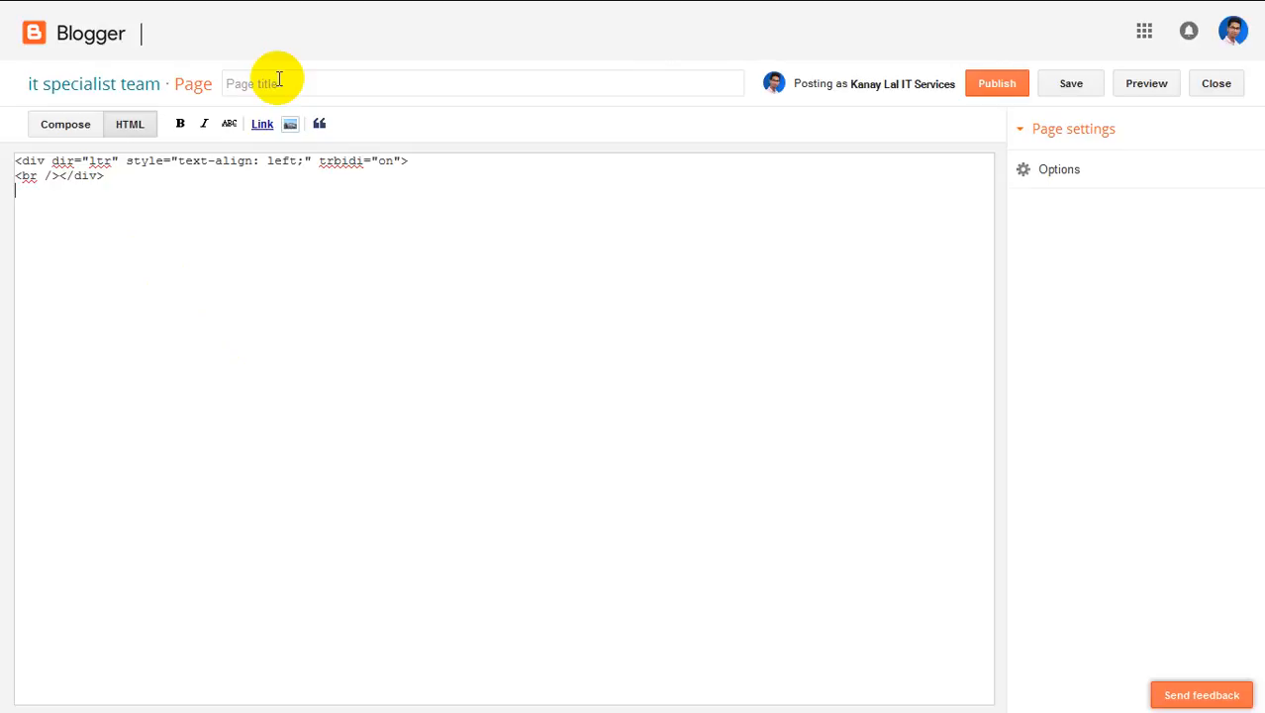
click(278, 81)
text(A)
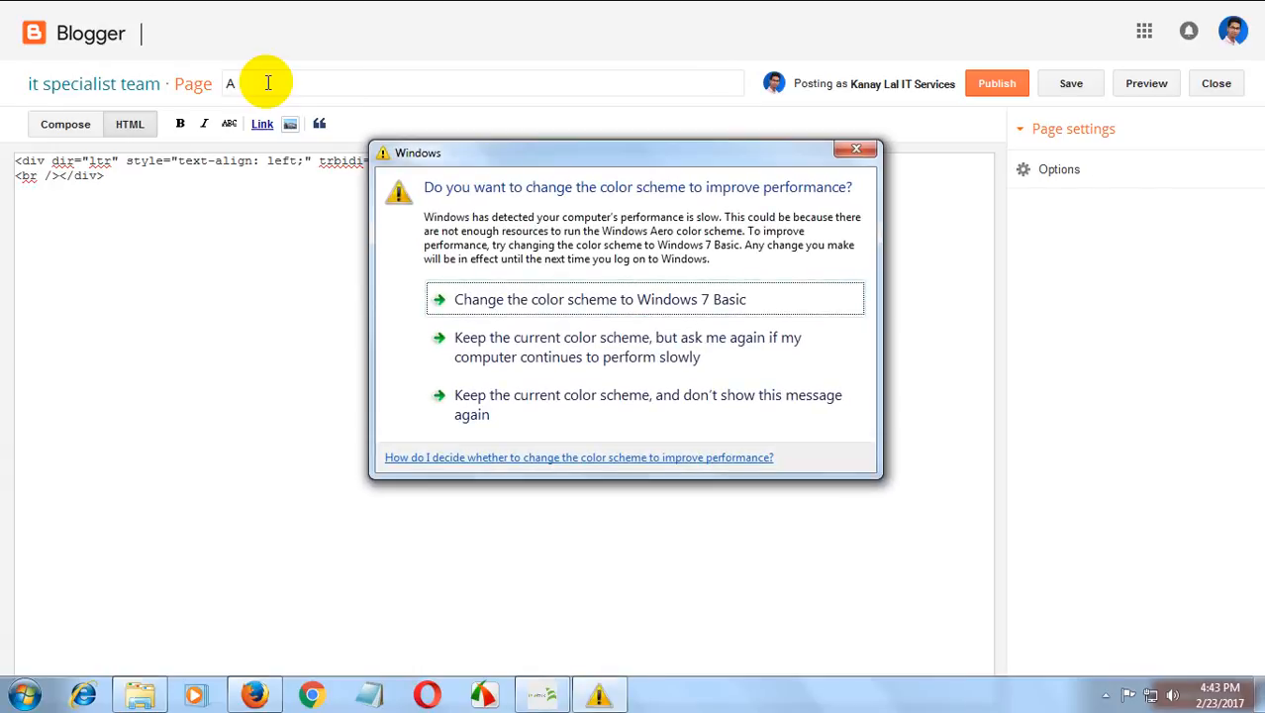
click(545, 299)
mouse_move(285, 79)
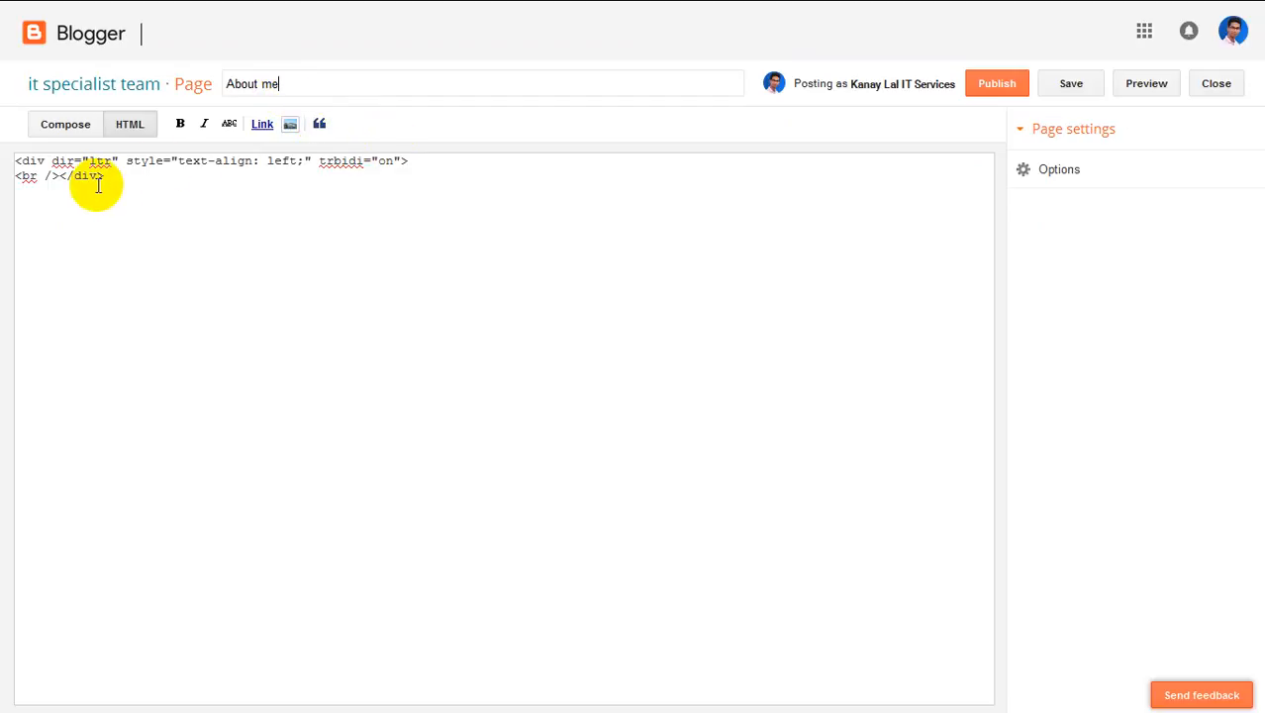
Step: Switch the page editor to Compose mode and enter the placeholder text "hjhjkh" as the page body
click(67, 127)
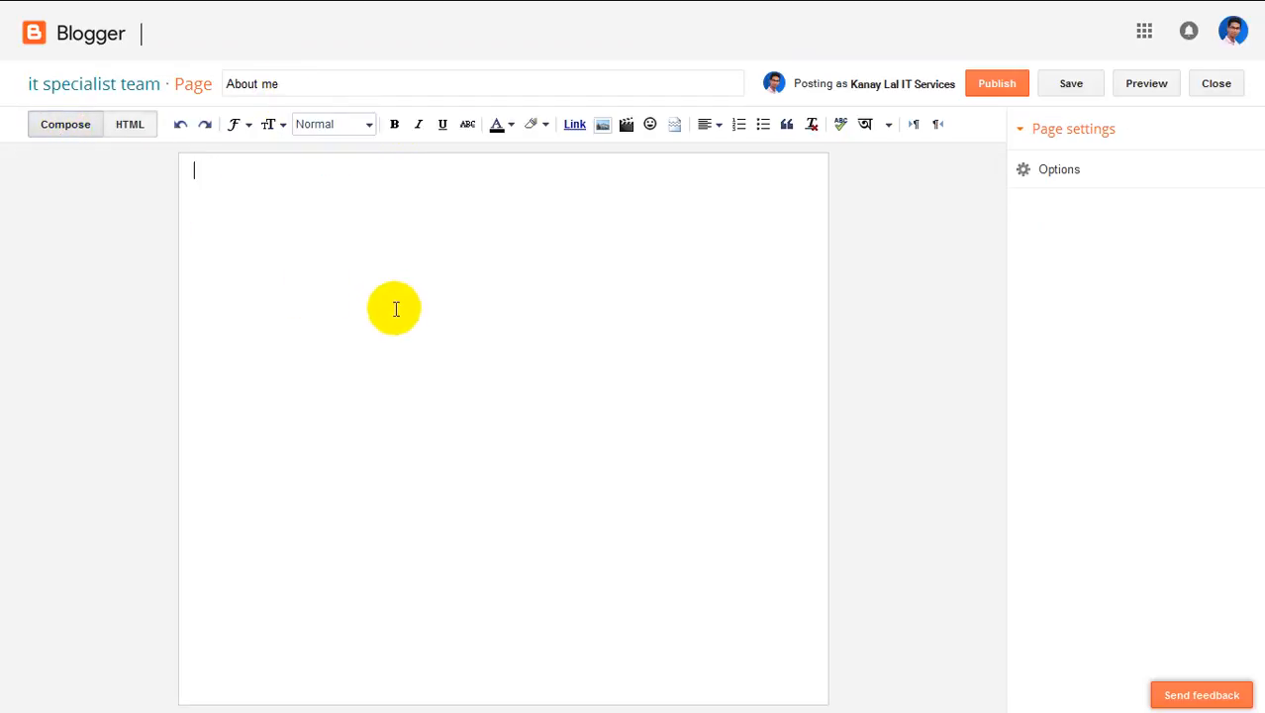
click(260, 184)
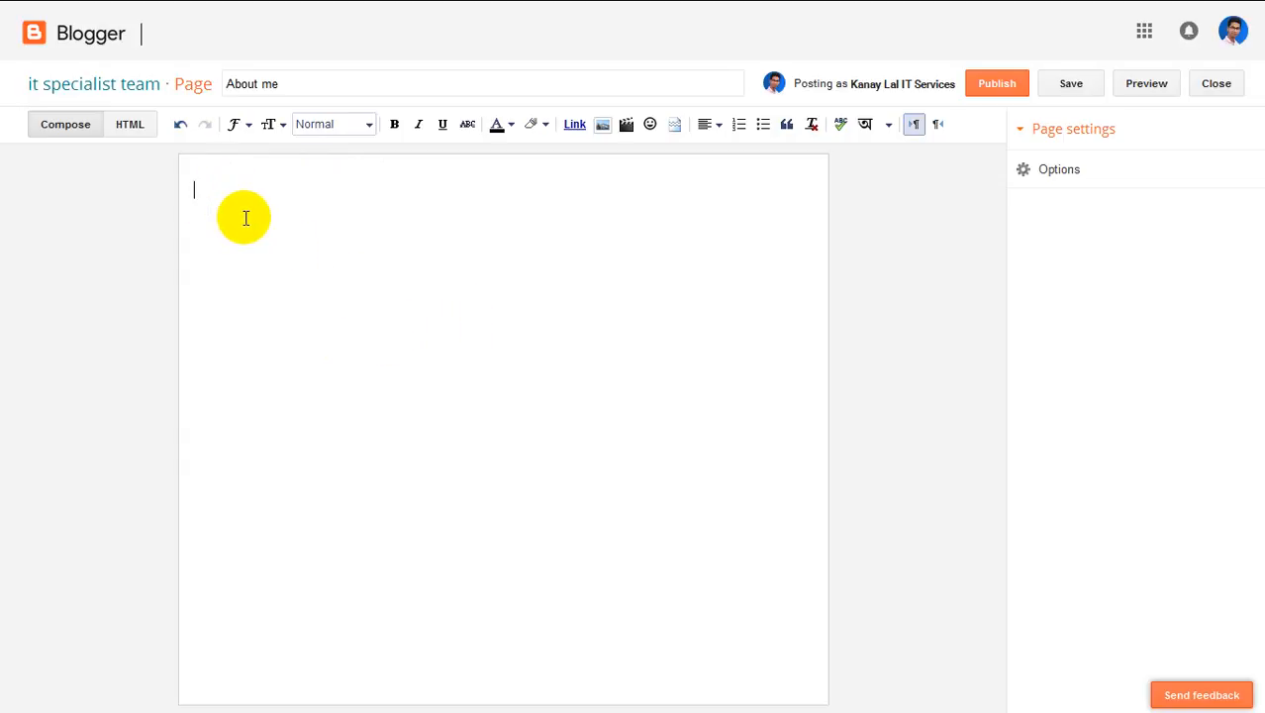
text(jhjkh)
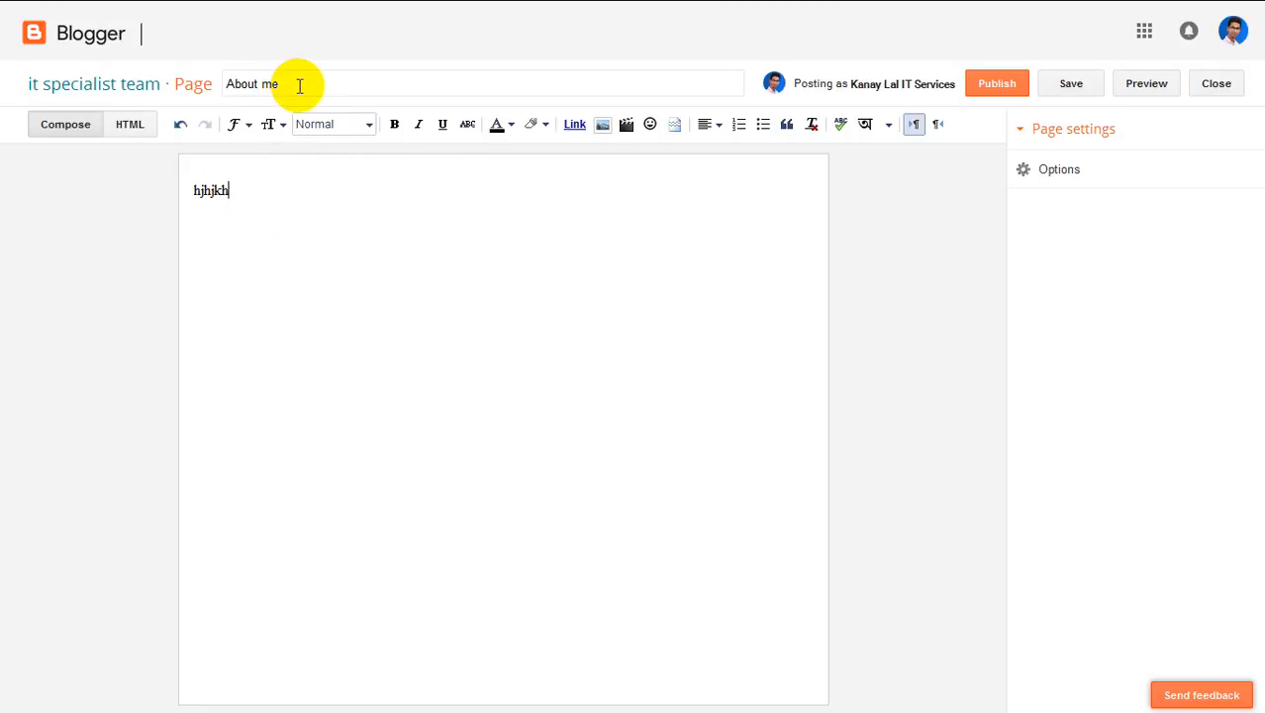
Step: Set the page's line breaks option to Press "Enter" for line breaks and publish the About me page
click(1044, 171)
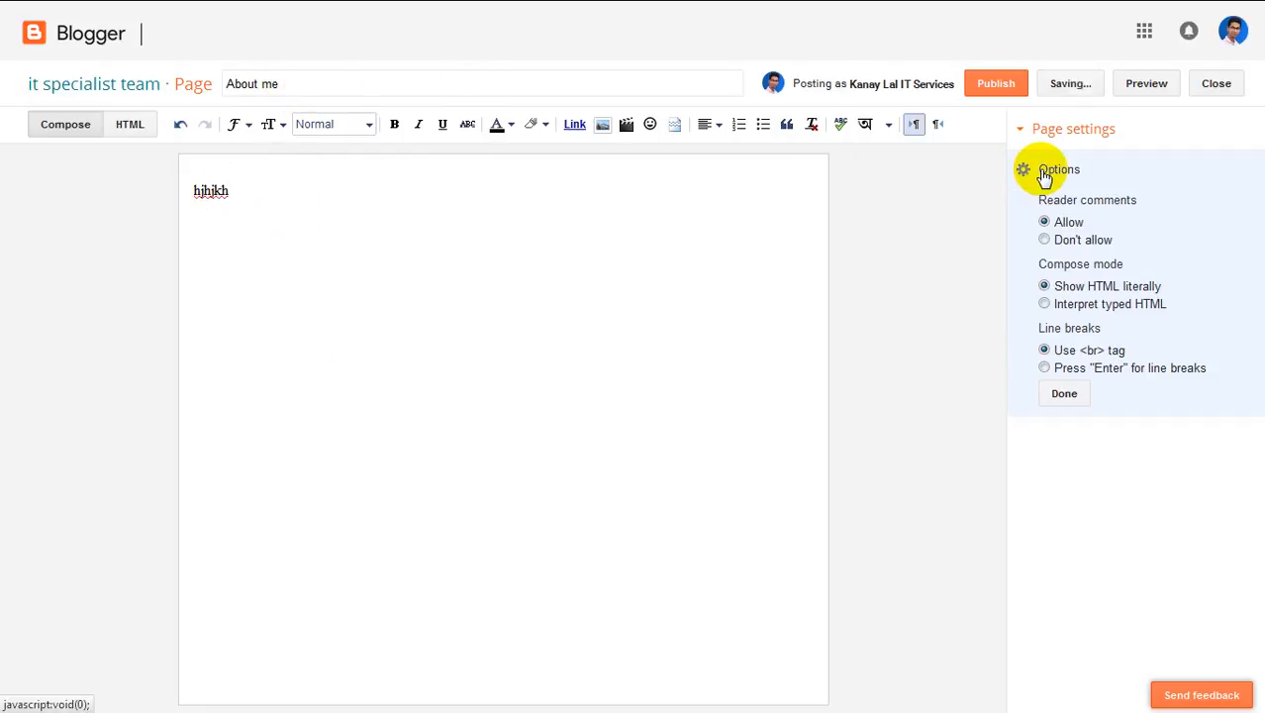
click(1047, 370)
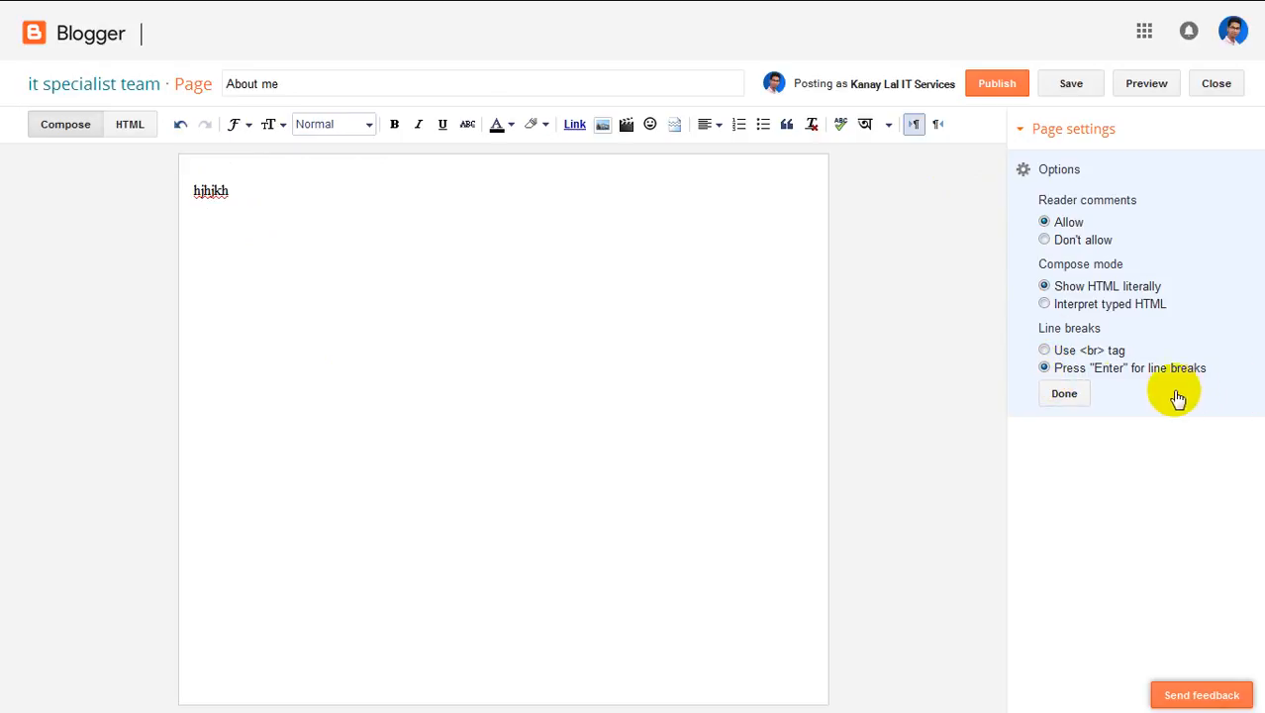
click(1065, 392)
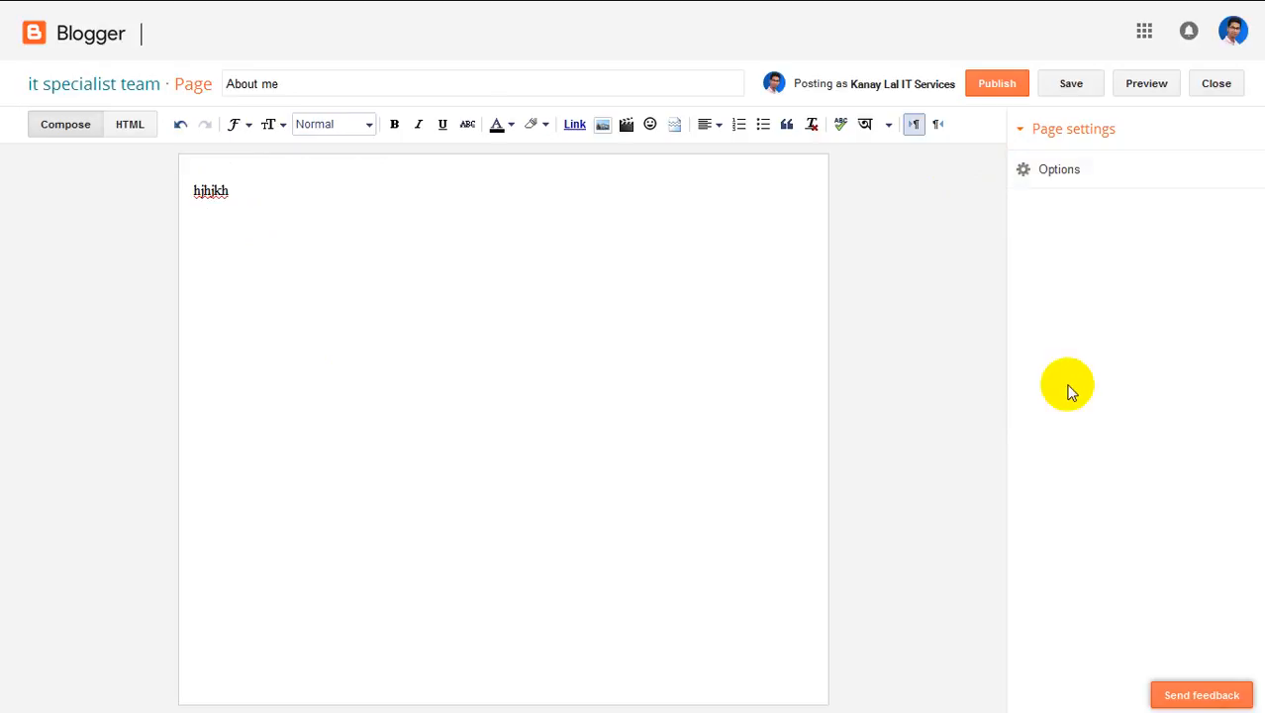
click(1040, 134)
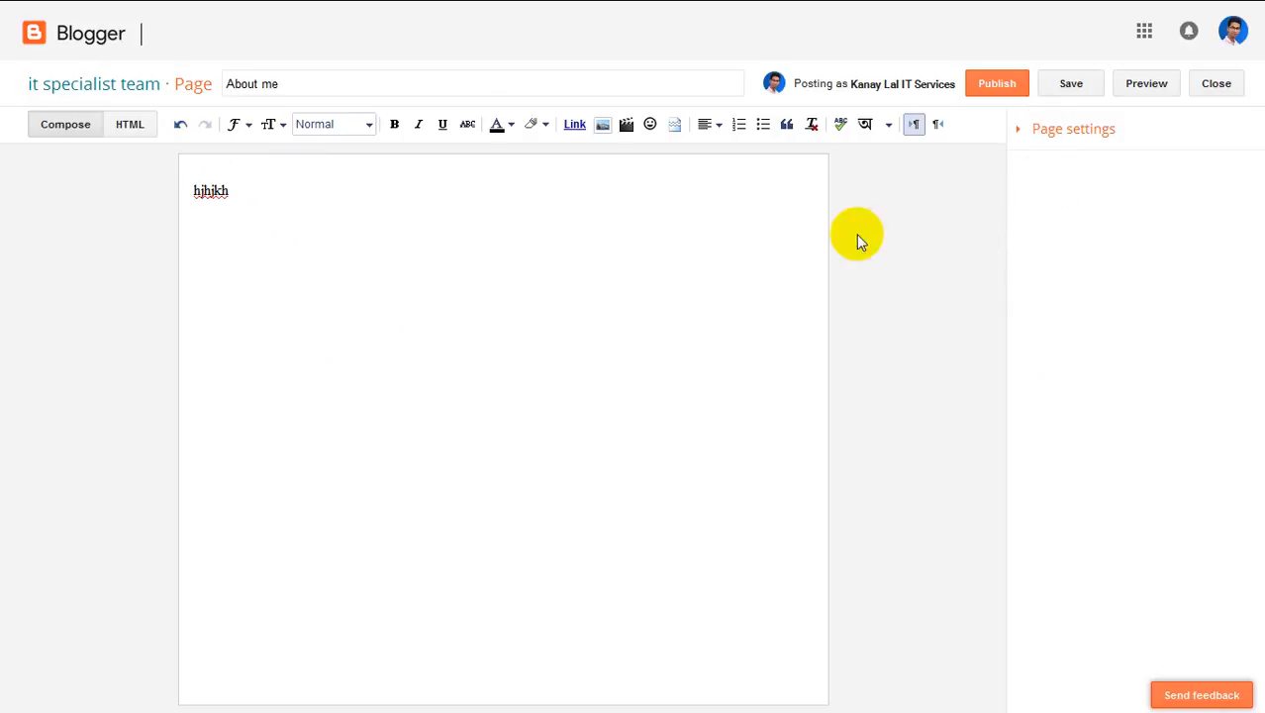
click(1011, 87)
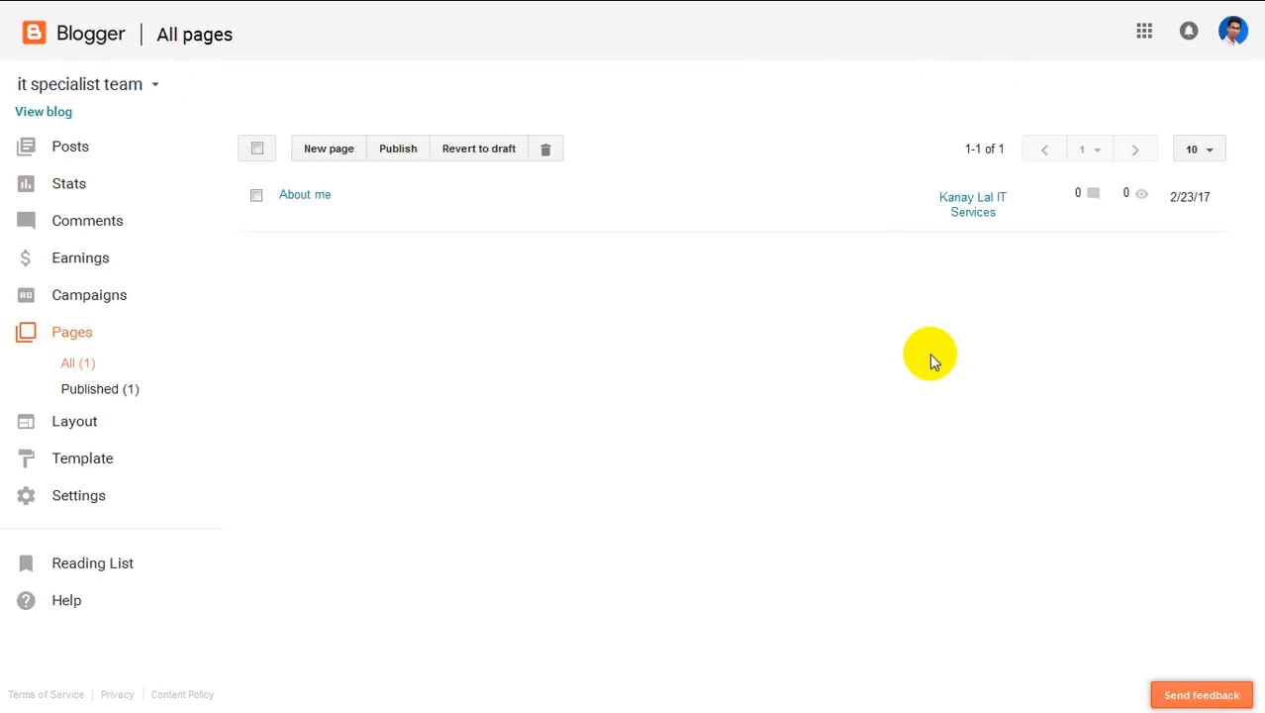
Step: Create a new page titled "Contact me" with an empty body and publish it
mouse_move(271, 200)
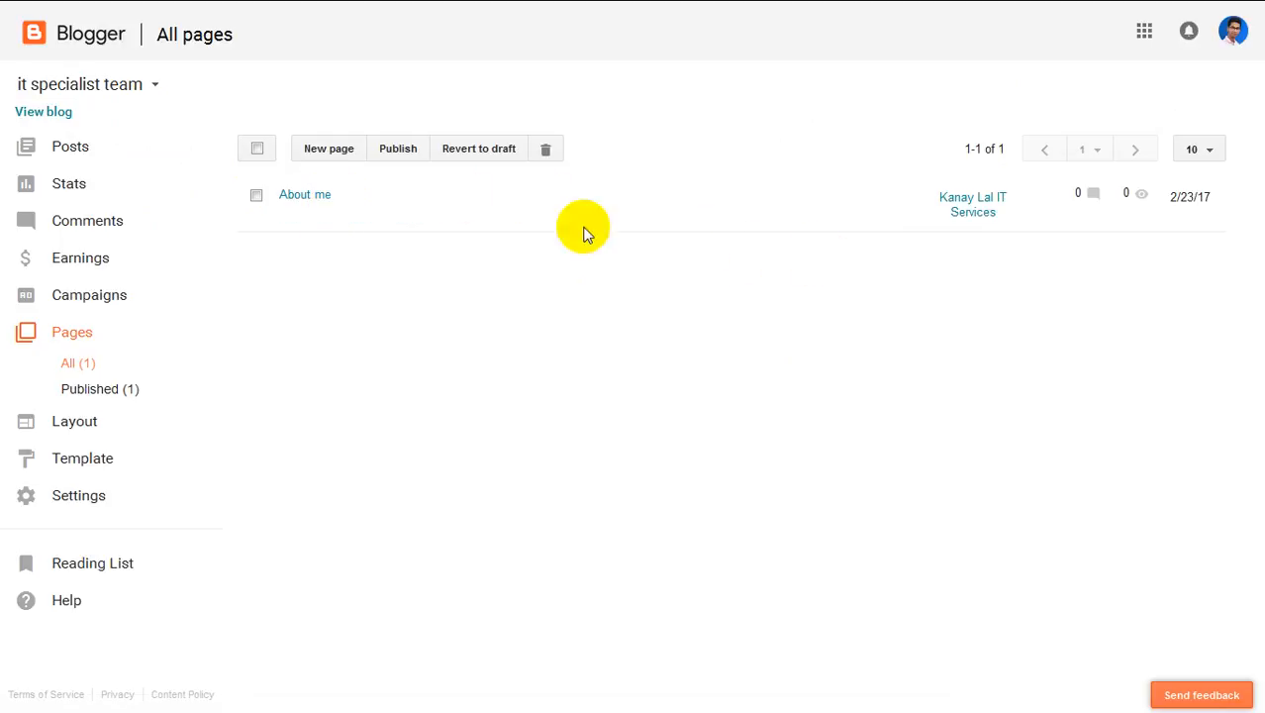
click(331, 153)
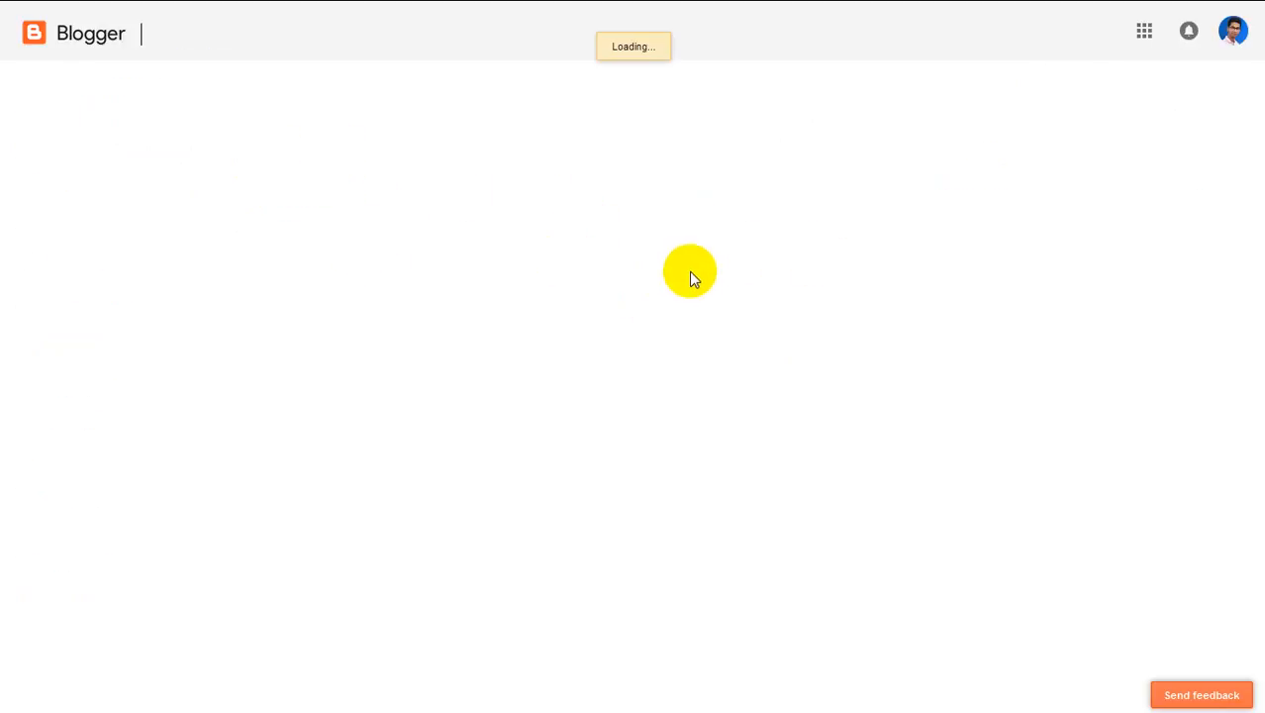
click(338, 85)
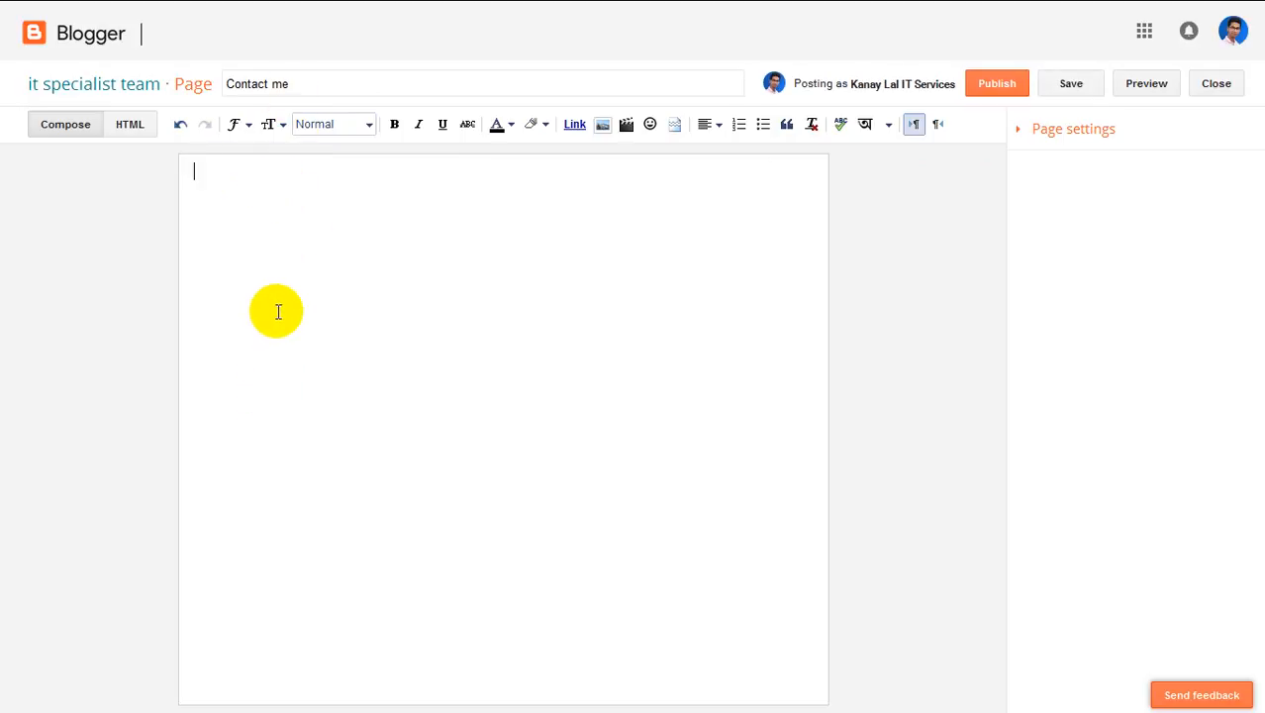
click(1012, 87)
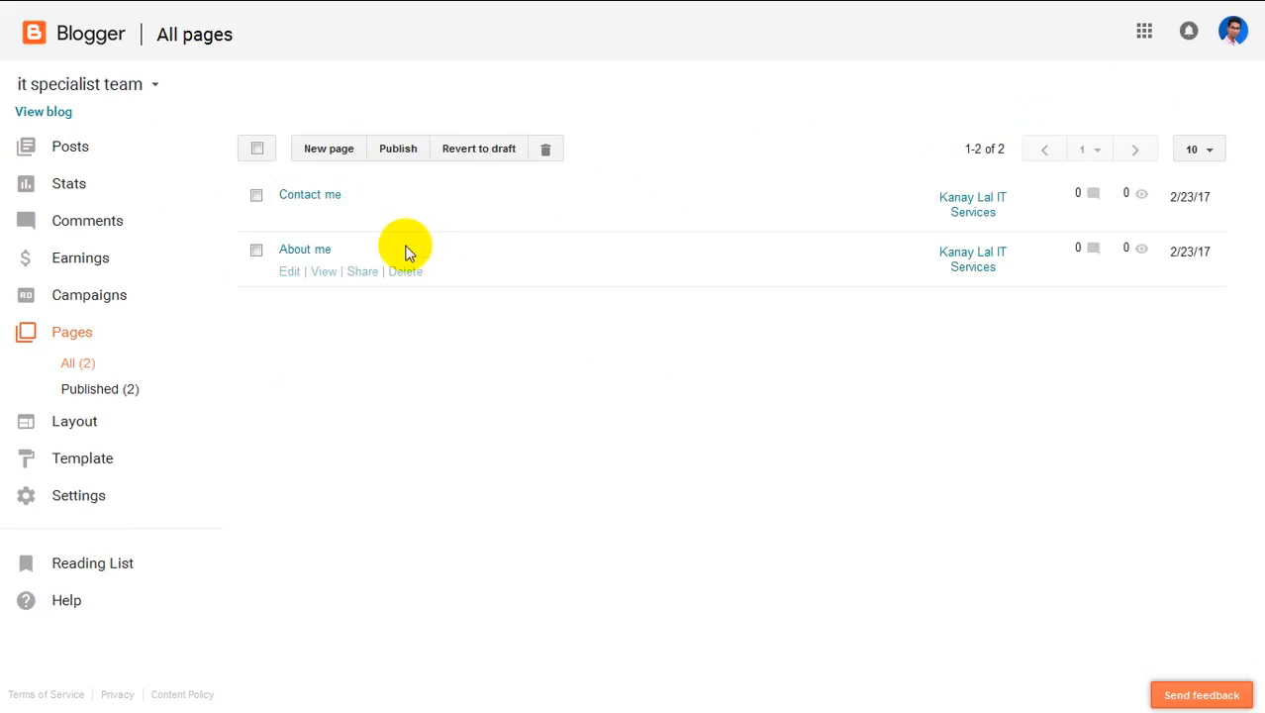
Step: Create a new page titled "Privacy policy" with an empty body and publish it
click(327, 150)
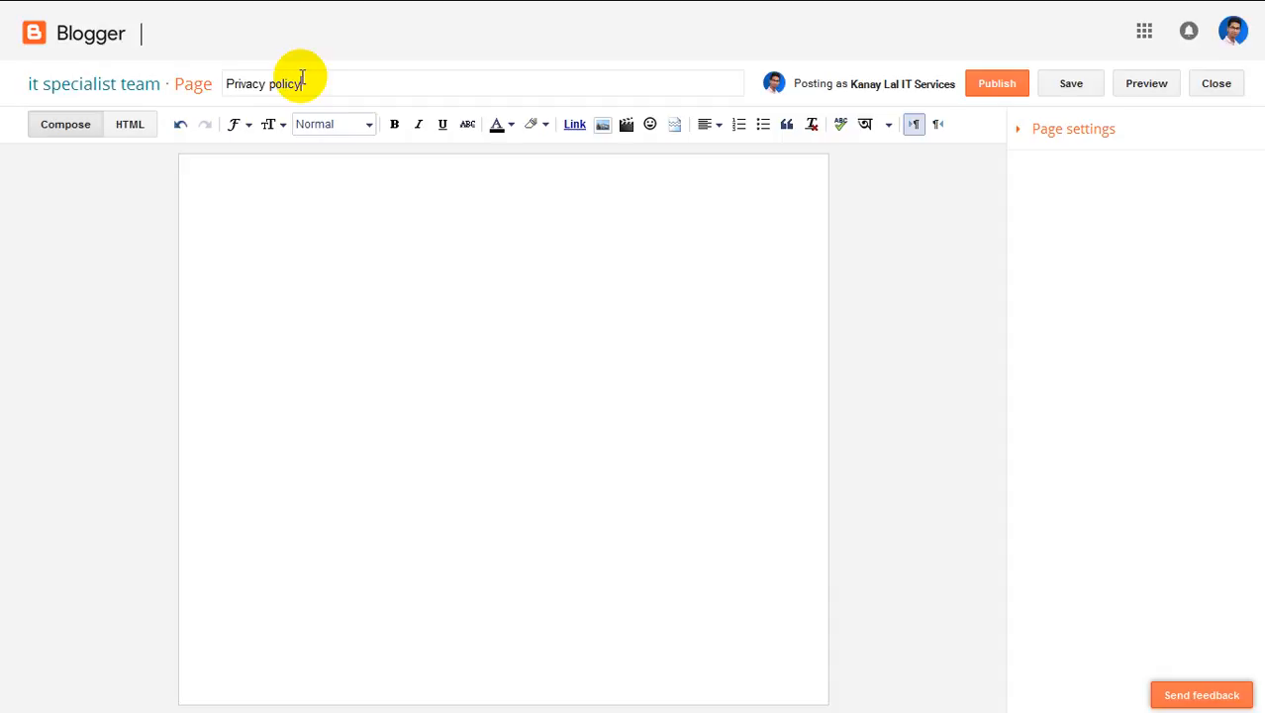
click(998, 85)
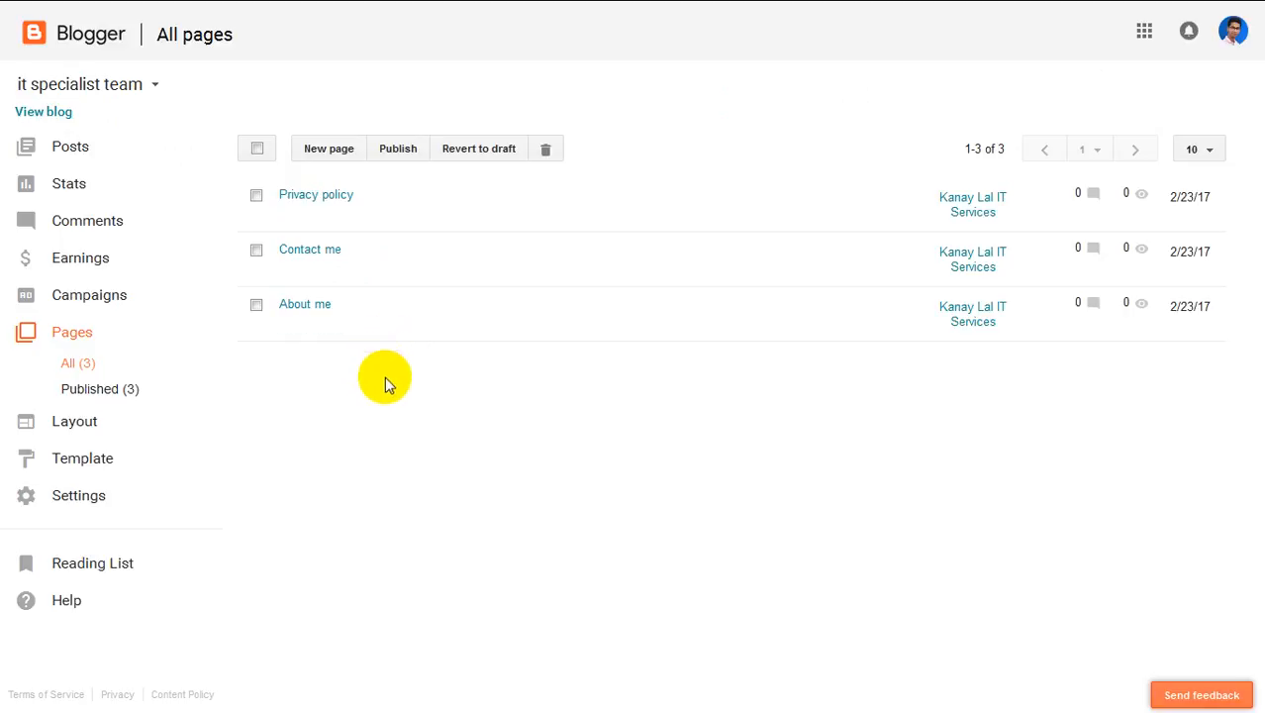
mouse_move(393, 326)
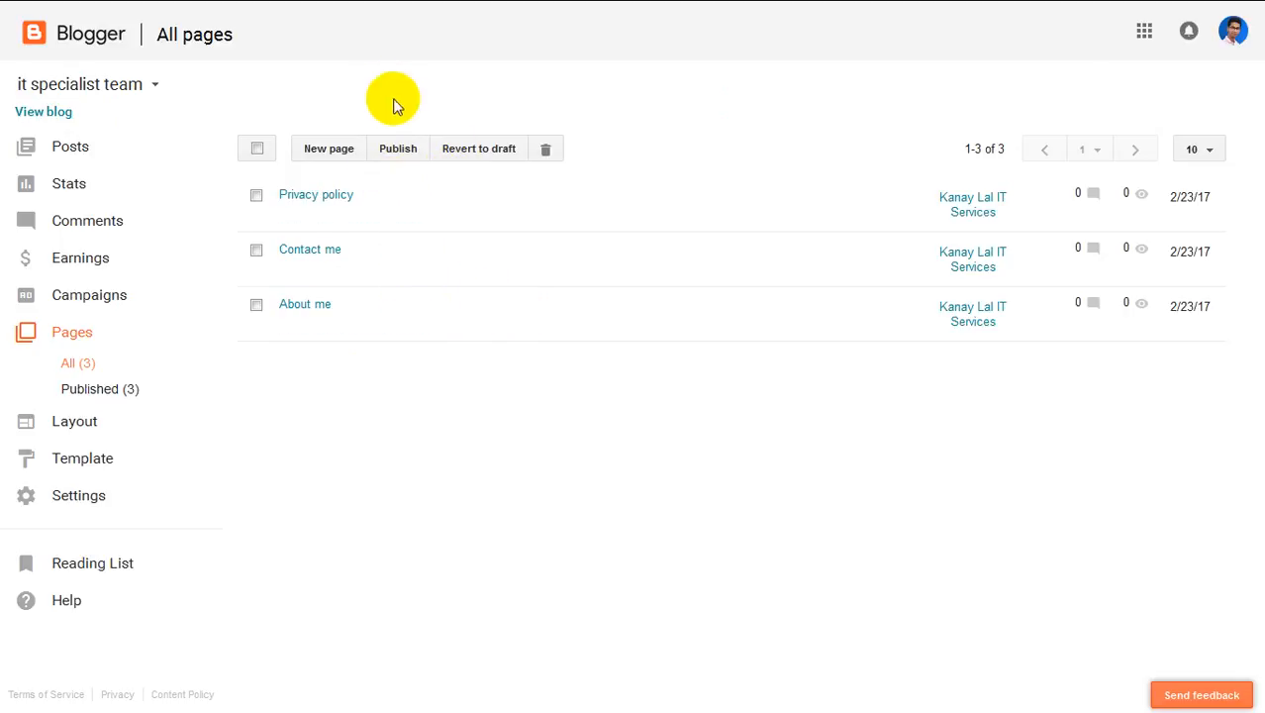
mouse_move(313, 8)
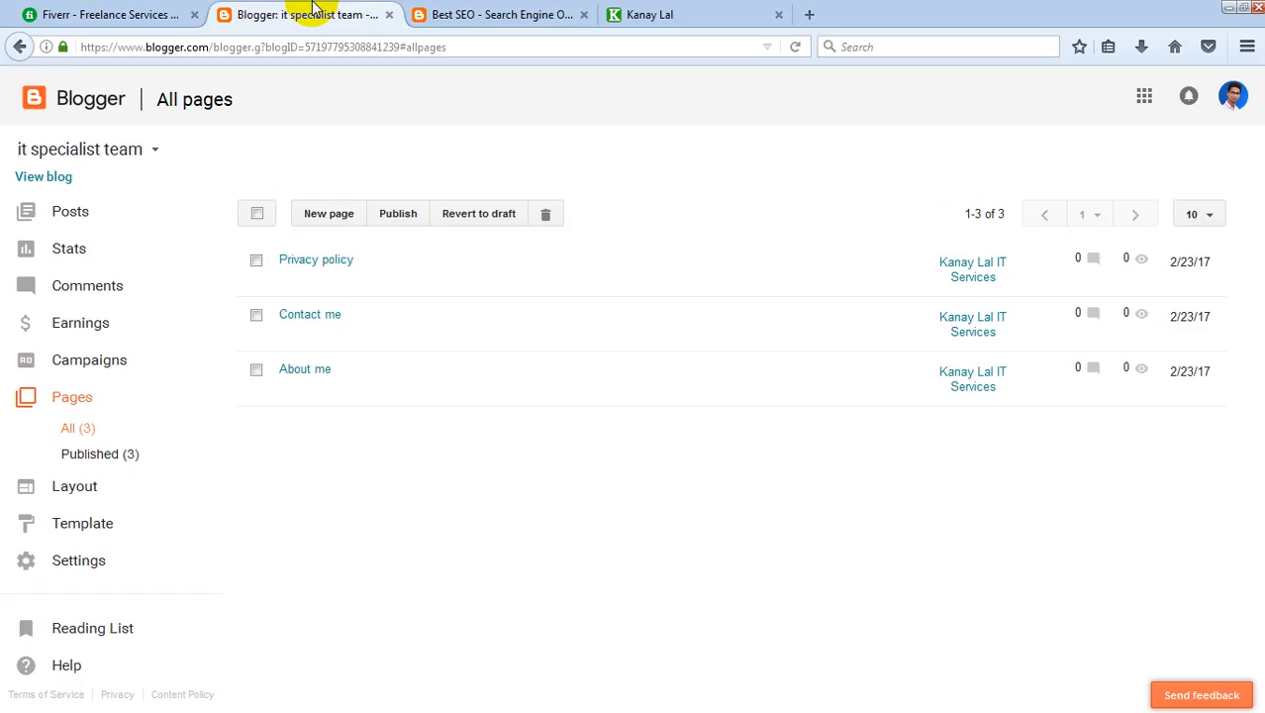
click(809, 18)
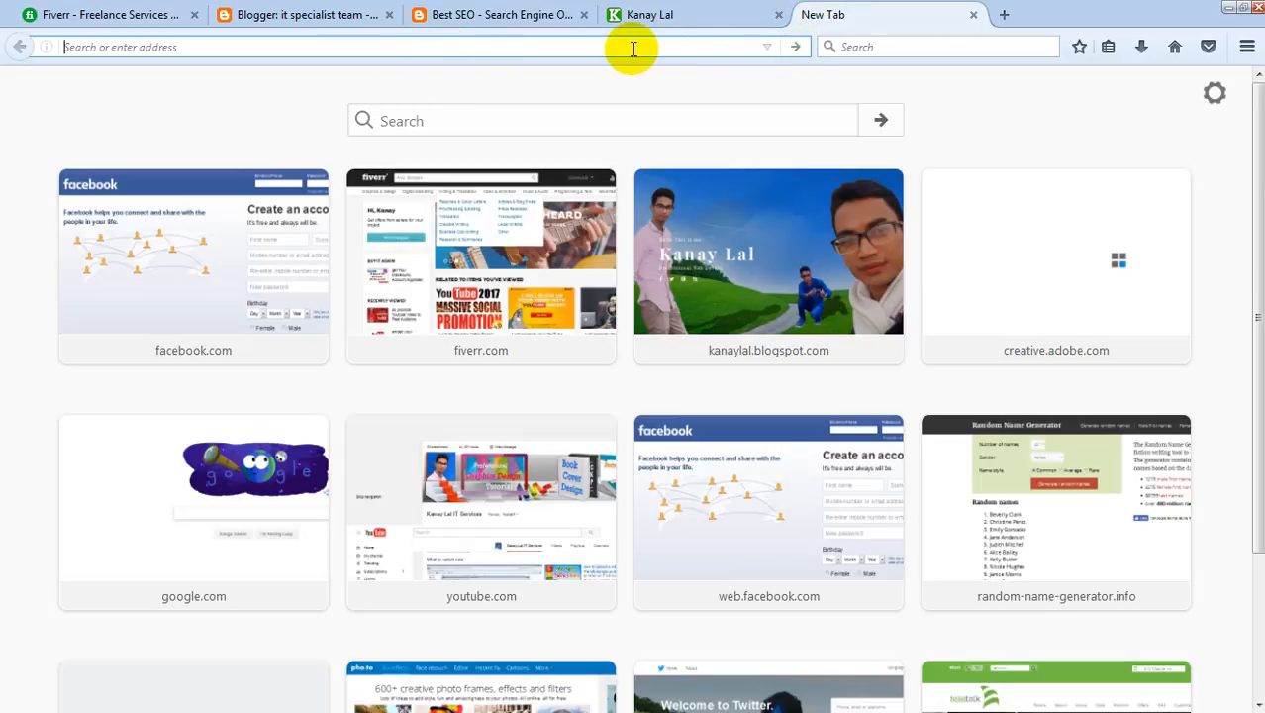
text(mrite)
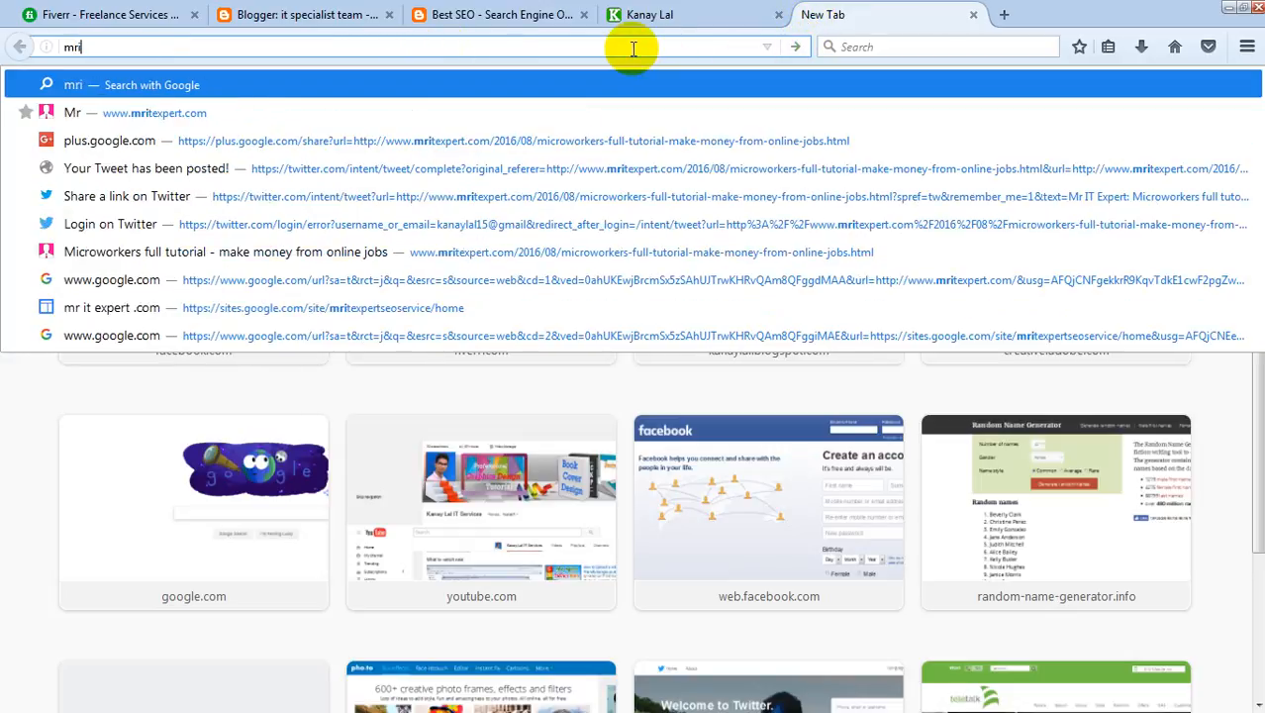
text(xpert)
key(ctrl+Return)
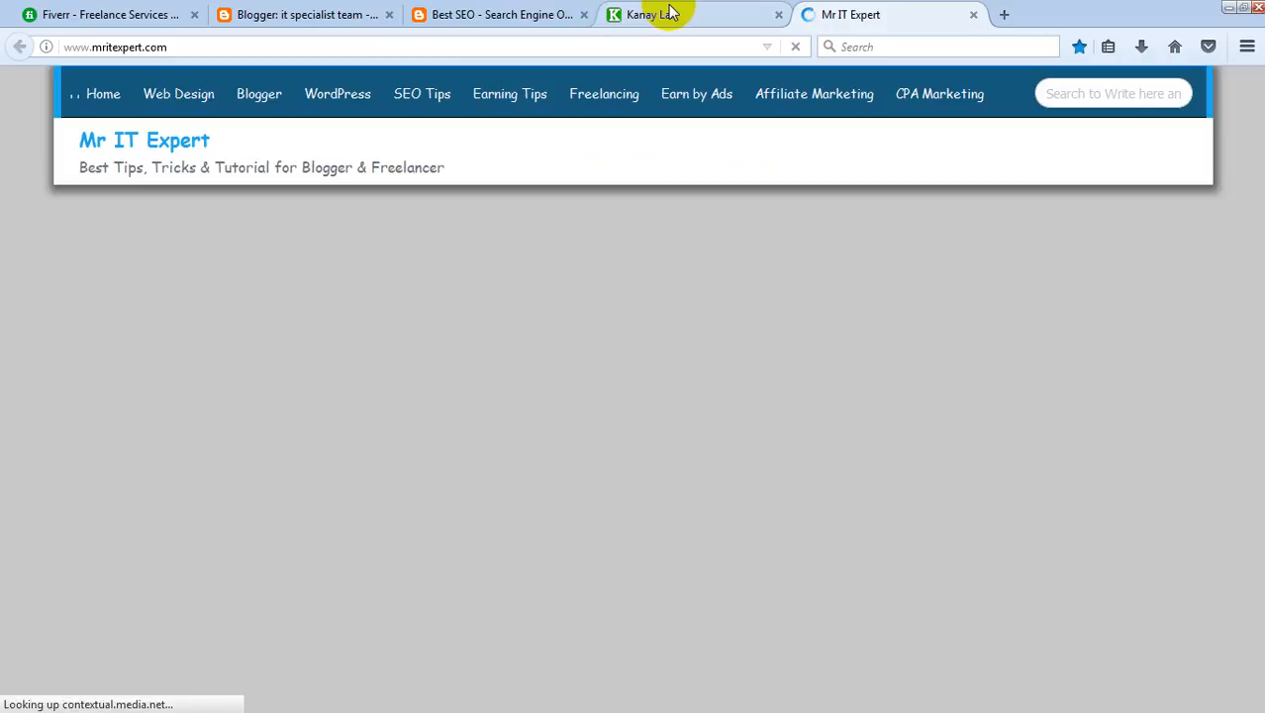
key(F11)
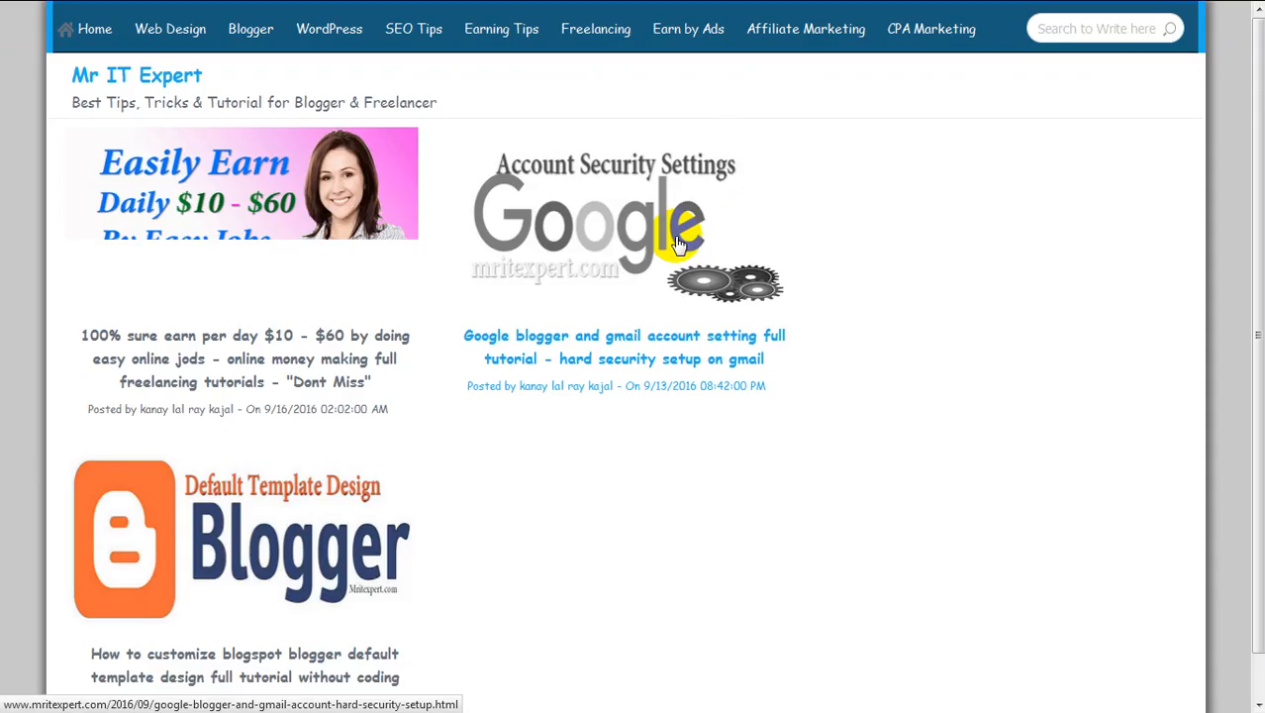
Step: Look over the example blog's home page, from the header menu and post list to the page links in the footer
scroll(654, 277, down, 7)
scroll(644, 302, down, 11)
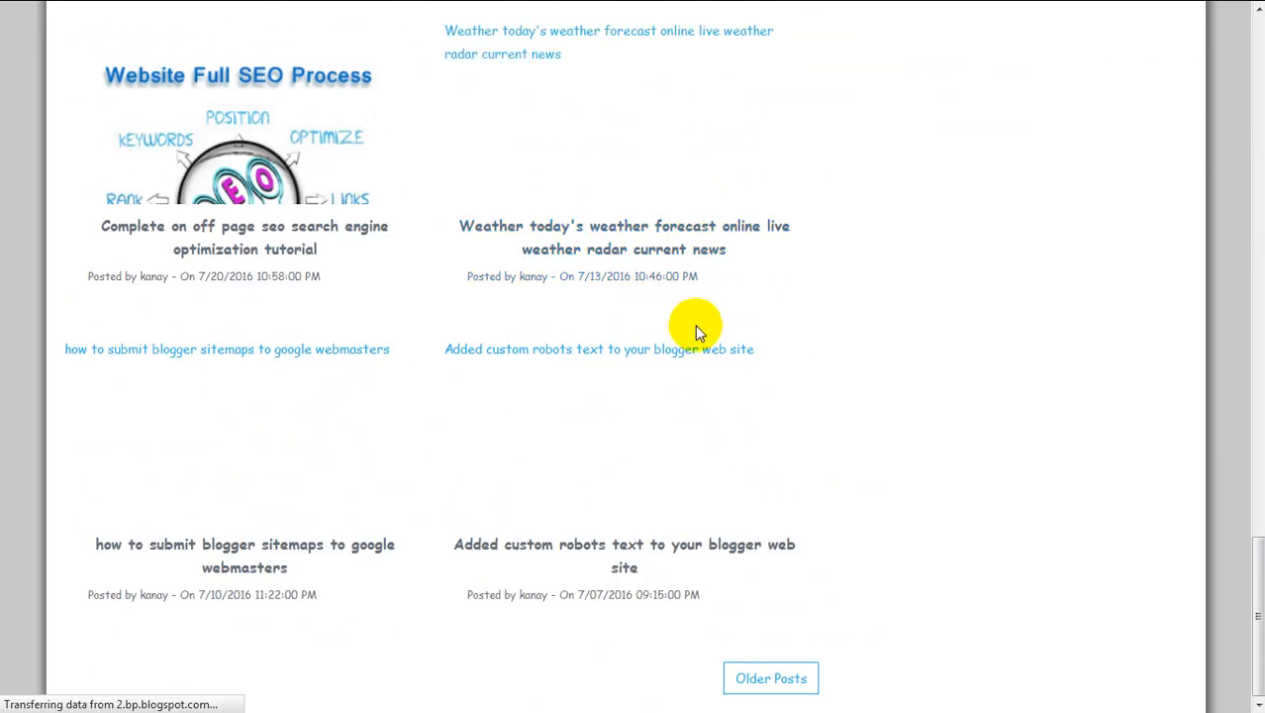
scroll(683, 406, down, 3)
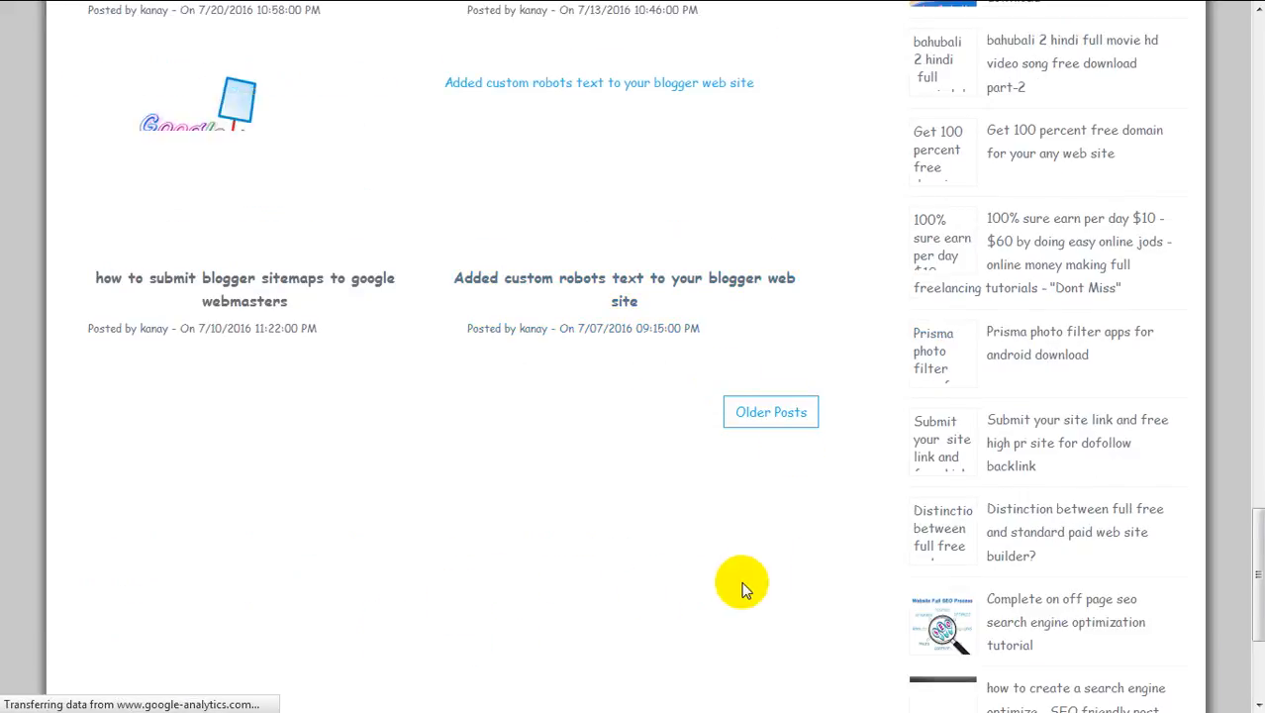
scroll(772, 589, down, 6)
scroll(781, 593, up, 20)
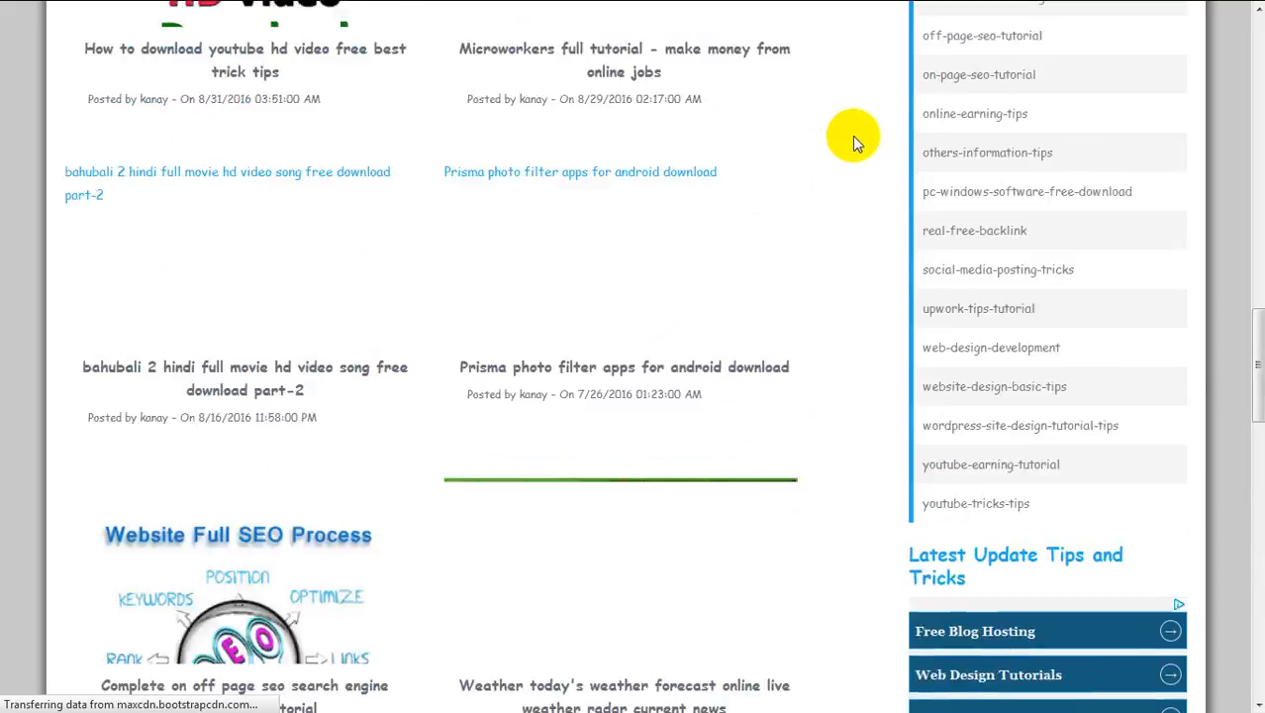
scroll(956, 104, up, 4)
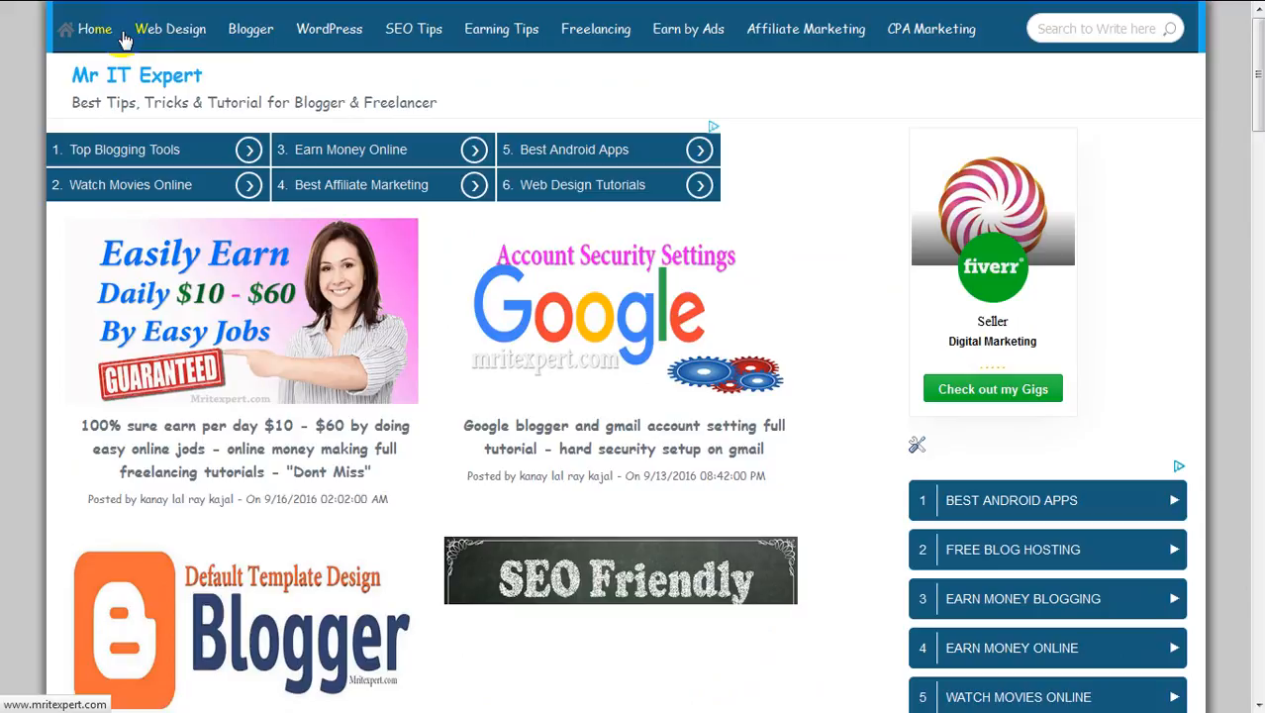
scroll(652, 219, down, 12)
scroll(651, 223, down, 10)
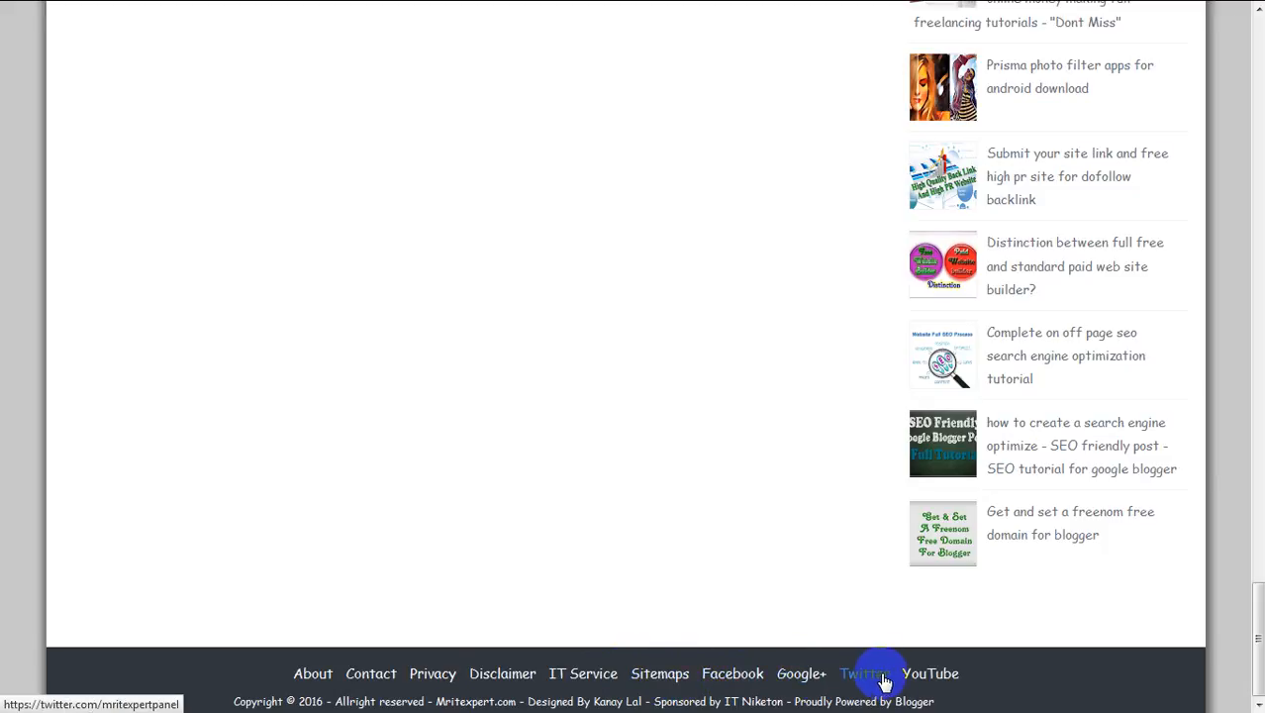
Step: Open the example blog's Contact page and examine its introduction text and the Full Name, Email Address and Write Content fields
click(375, 677)
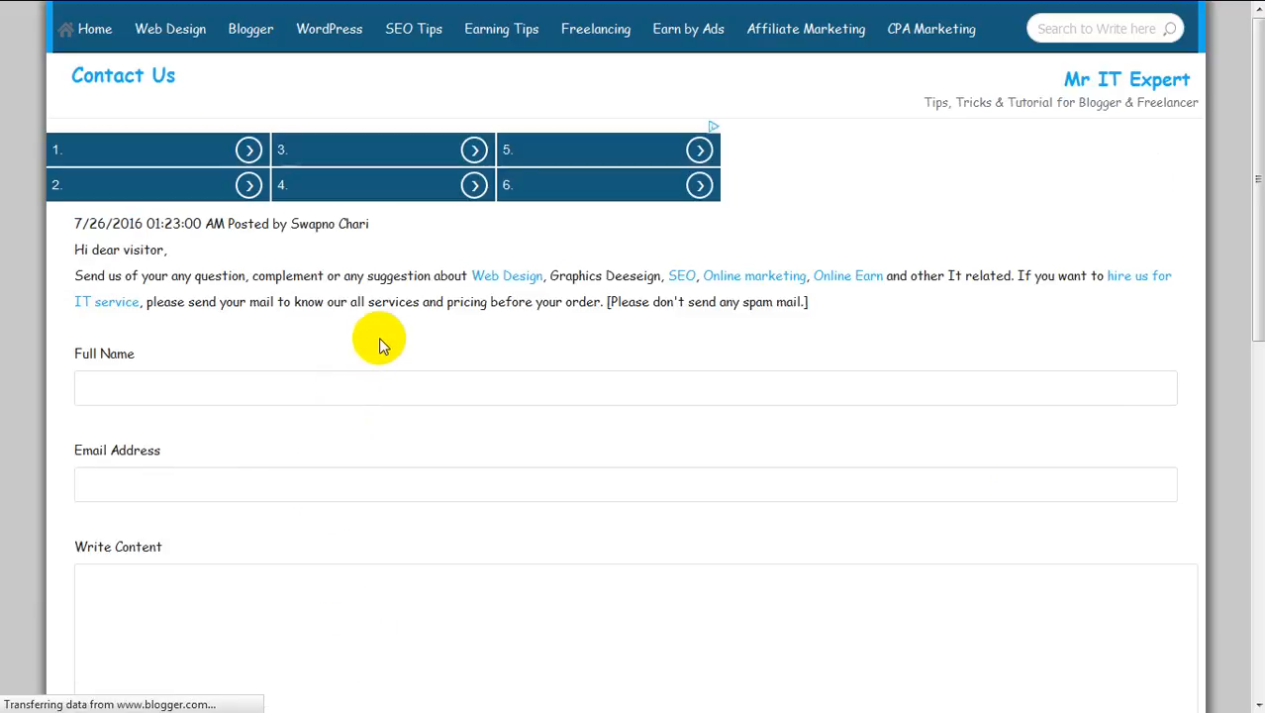
scroll(495, 336, down, 7)
scroll(442, 435, up, 5)
scroll(399, 337, up, 2)
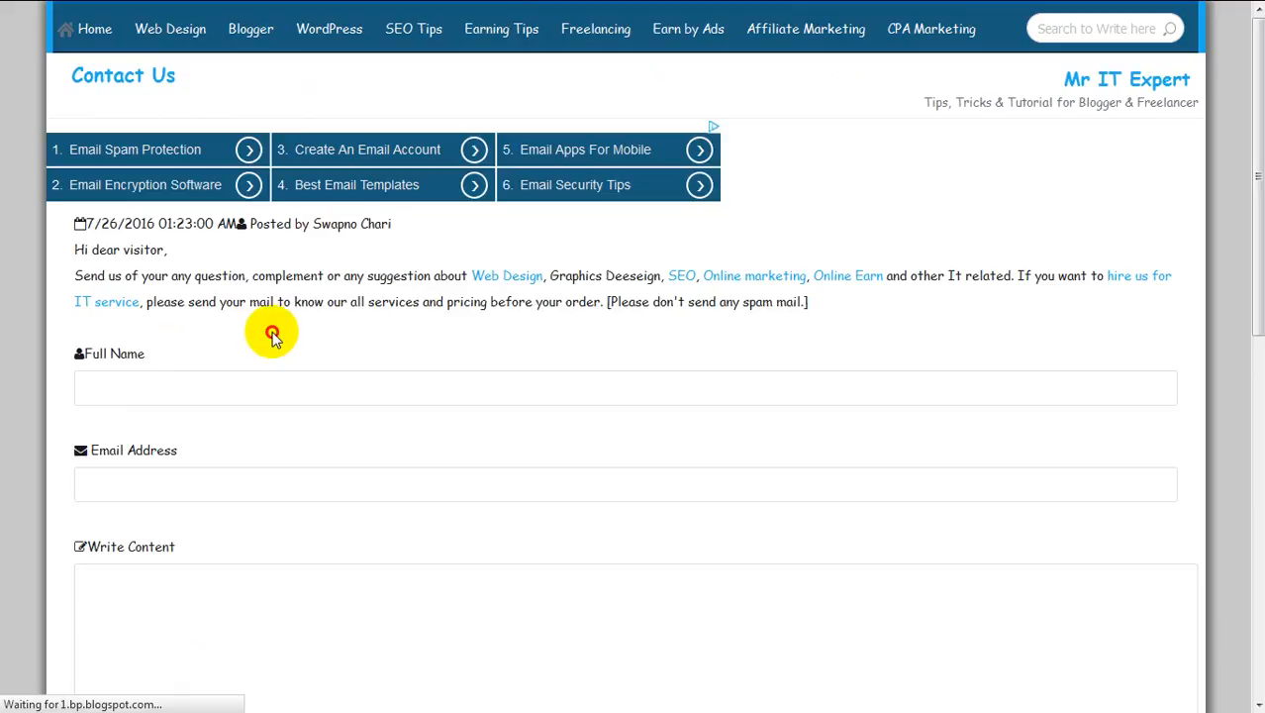
click(171, 387)
click(178, 490)
click(170, 592)
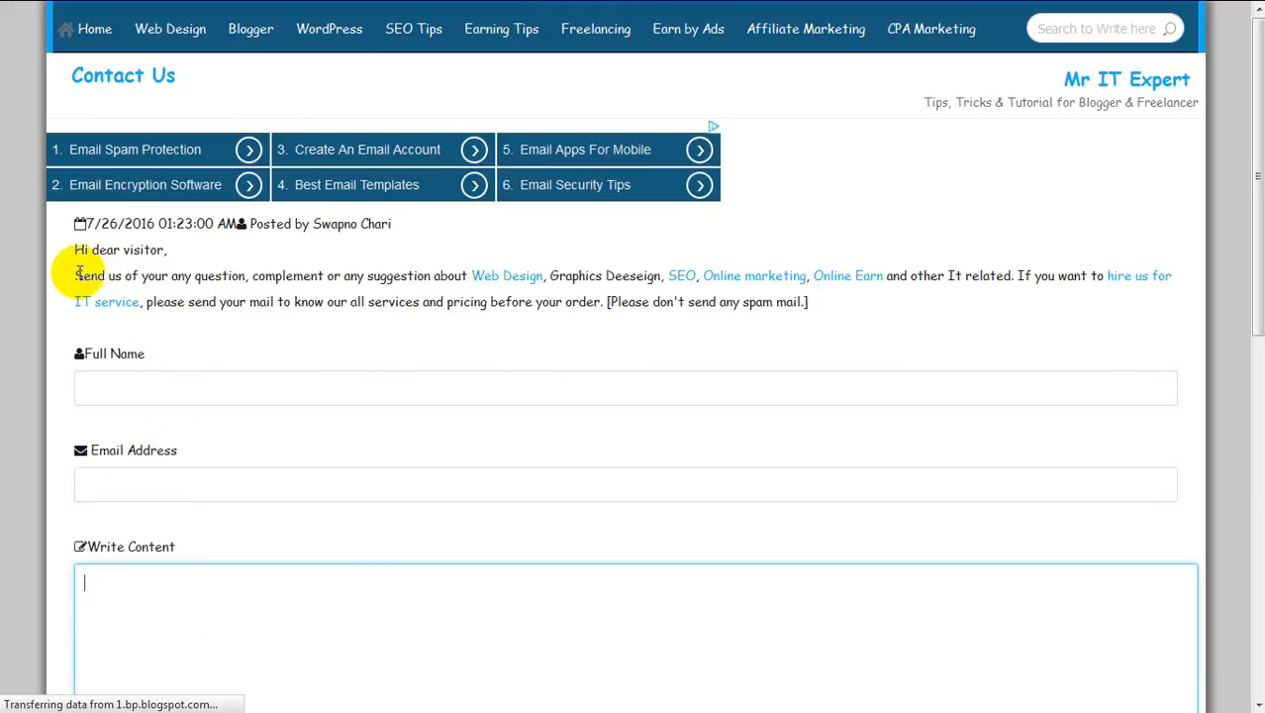
drag(82, 278, 827, 315)
Step: Examine the rest of the Contact page, including the site links list and the alternative contact details
scroll(782, 386, down, 9)
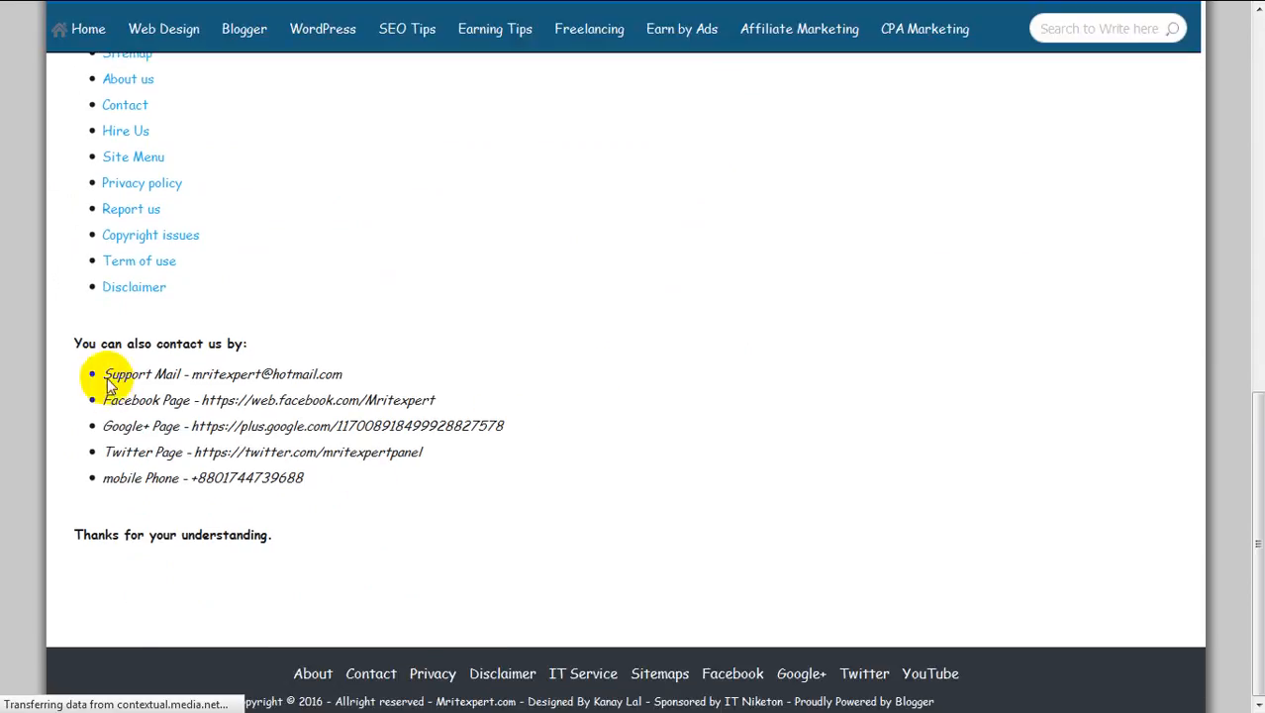
drag(308, 488, 106, 372)
click(606, 378)
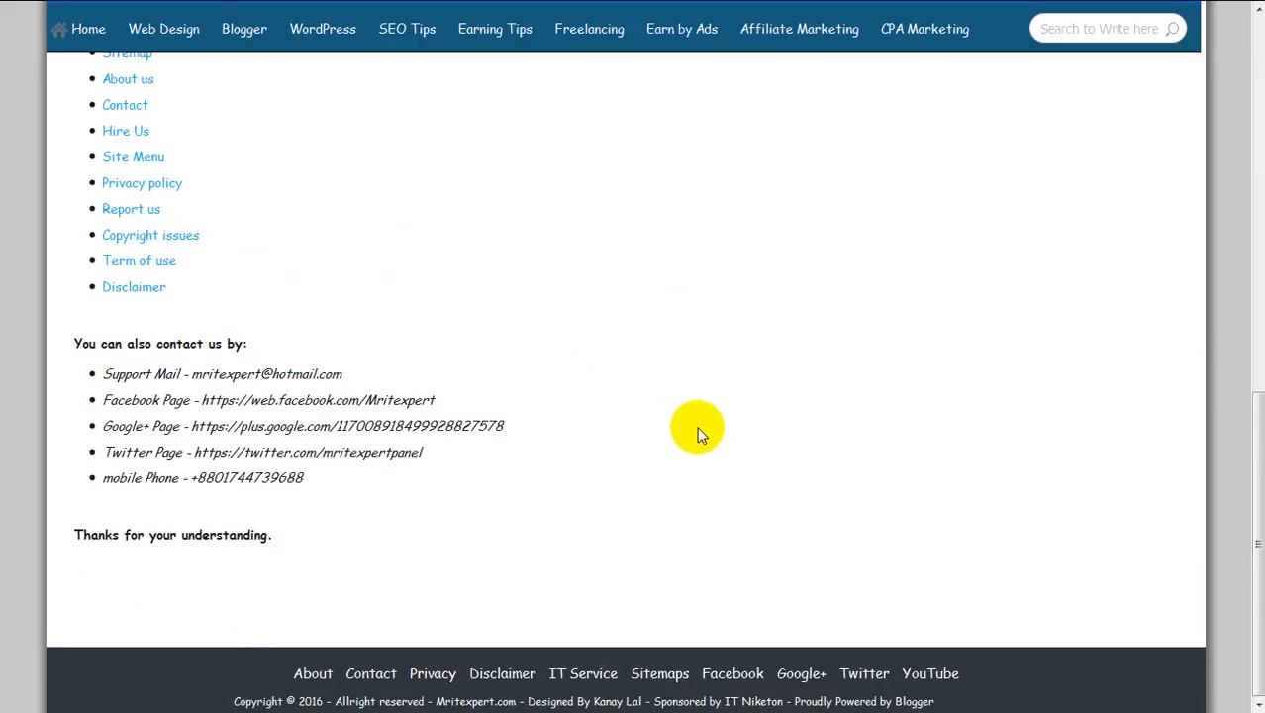
scroll(601, 497, up, 4)
scroll(602, 497, down, 4)
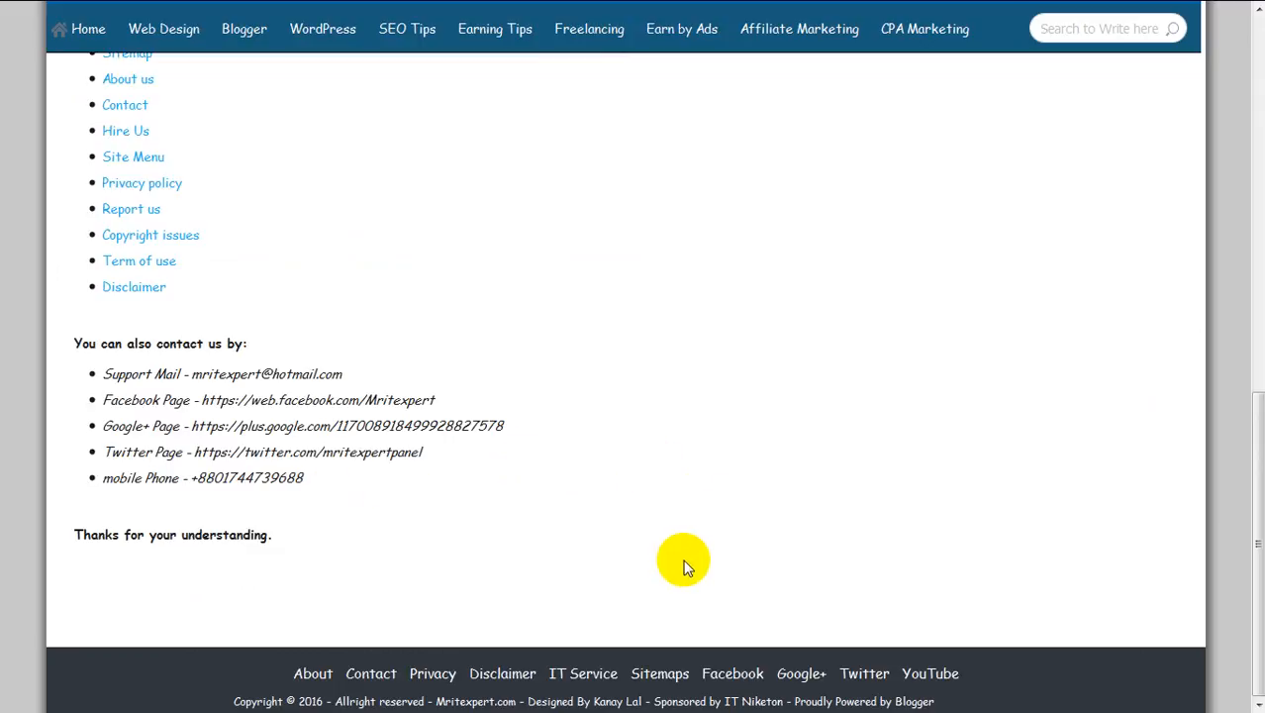
scroll(208, 326, up, 1)
scroll(469, 599, up, 2)
scroll(610, 678, down, 3)
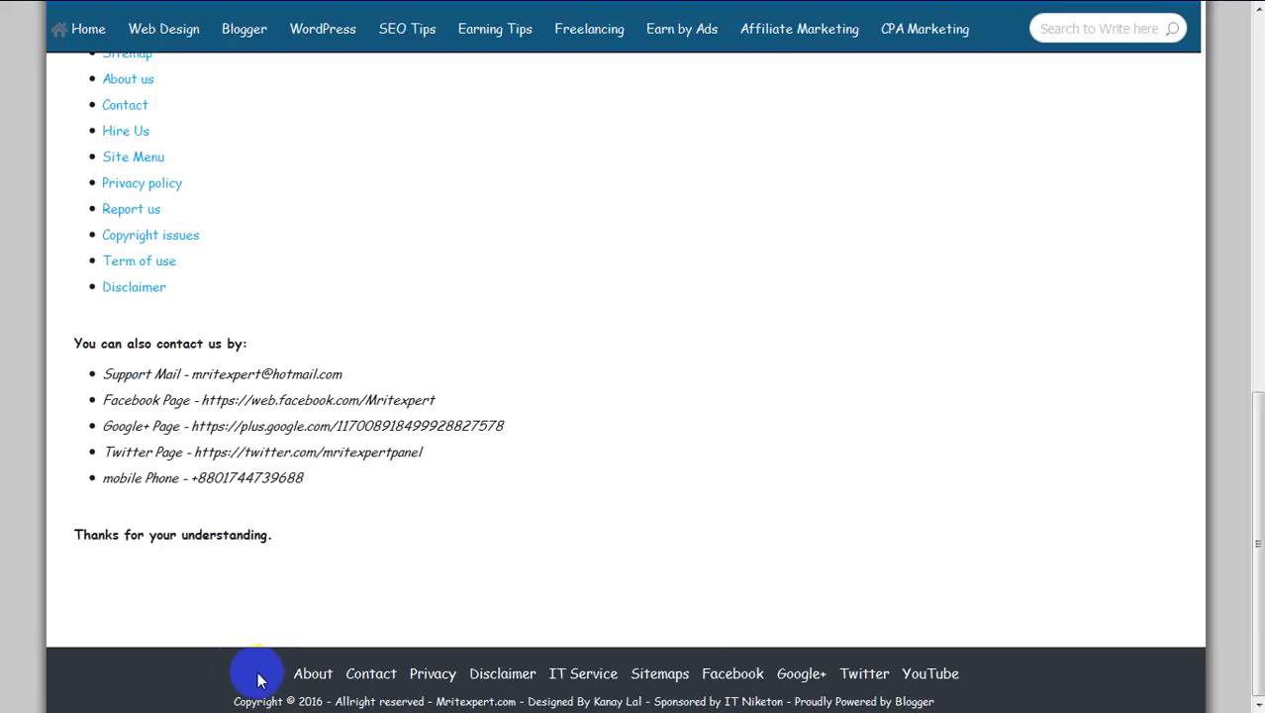
scroll(487, 536, up, 4)
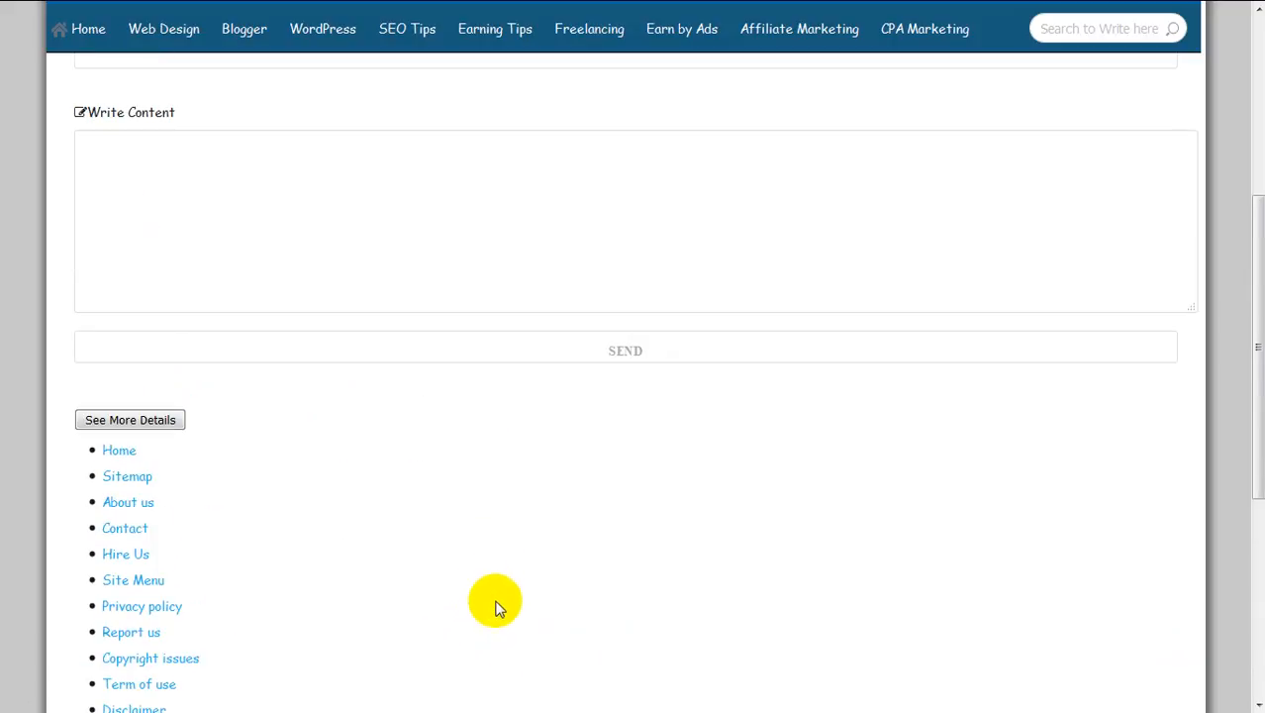
Step: Switch back to the Blogger dashboard and create and publish two new empty pages titled "Disclemer" and "Our Service"
mouse_move(706, 8)
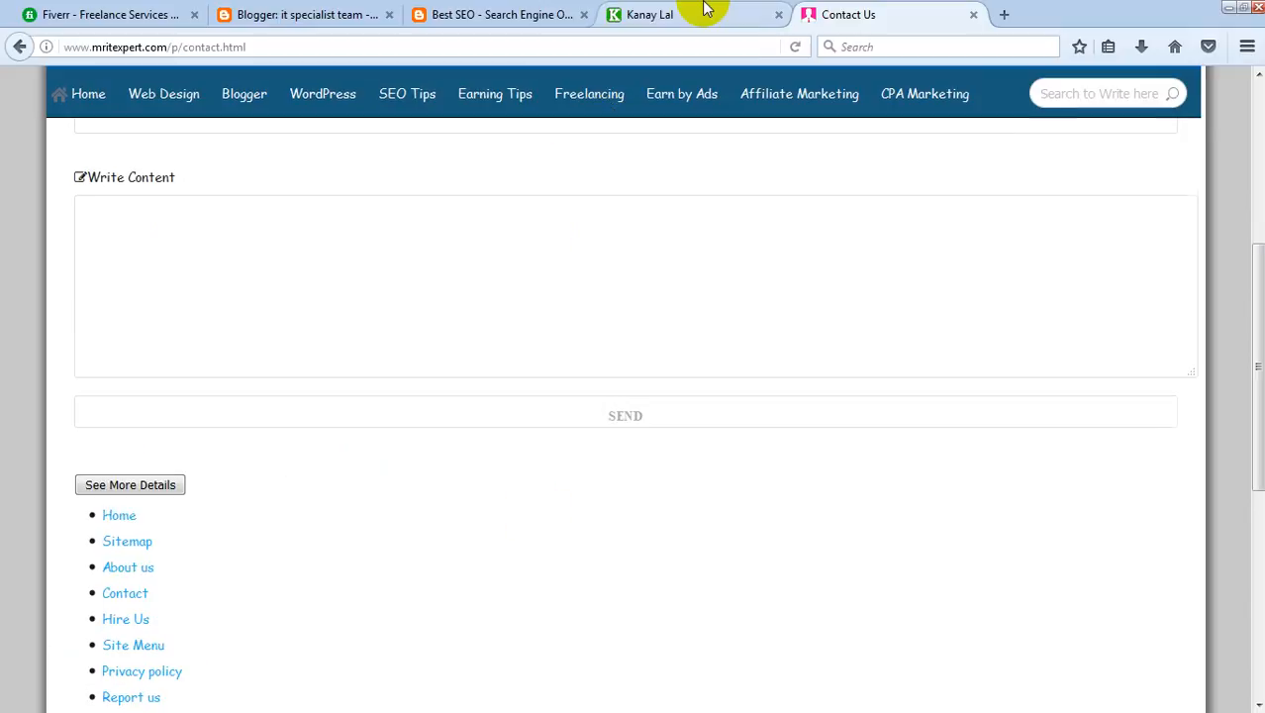
click(307, 14)
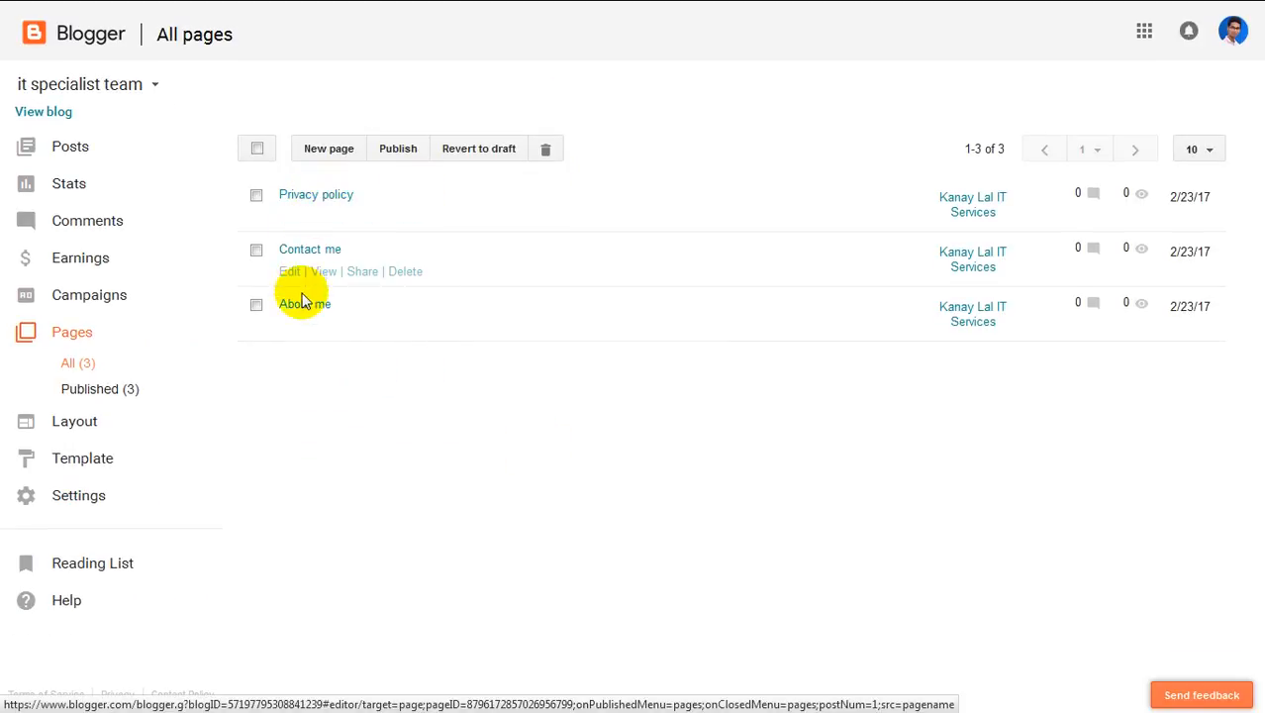
click(332, 160)
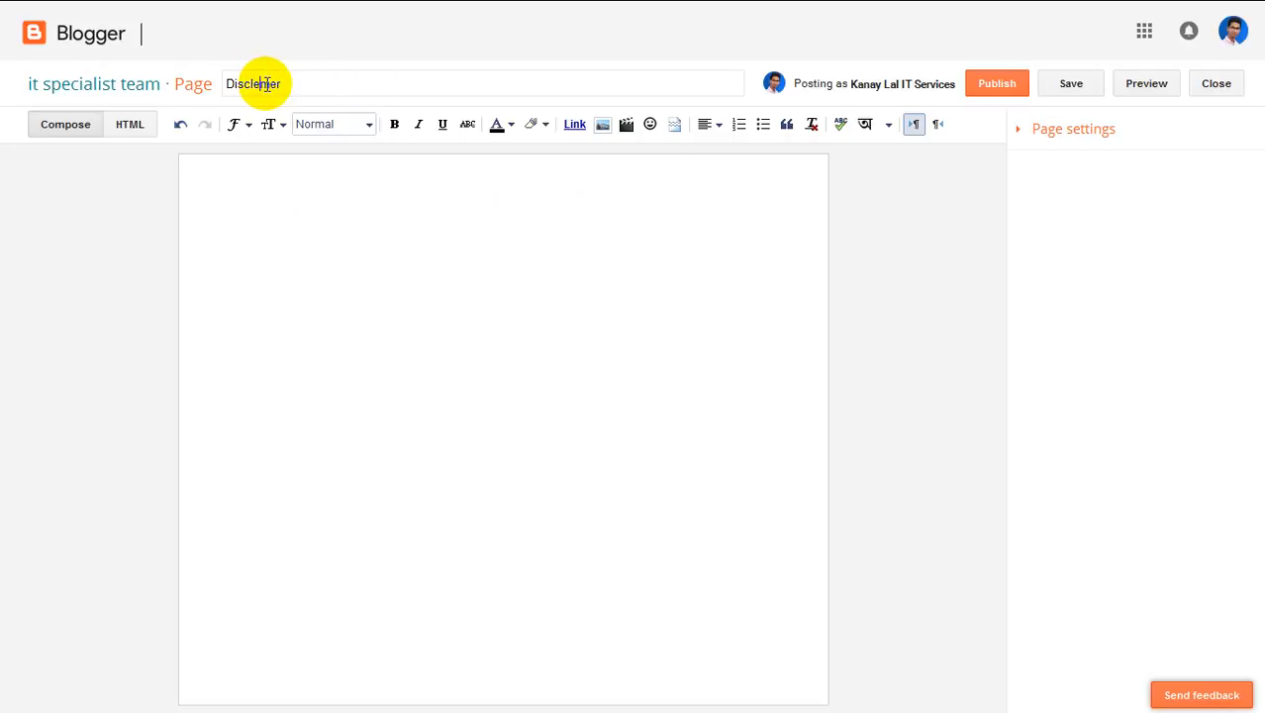
click(403, 90)
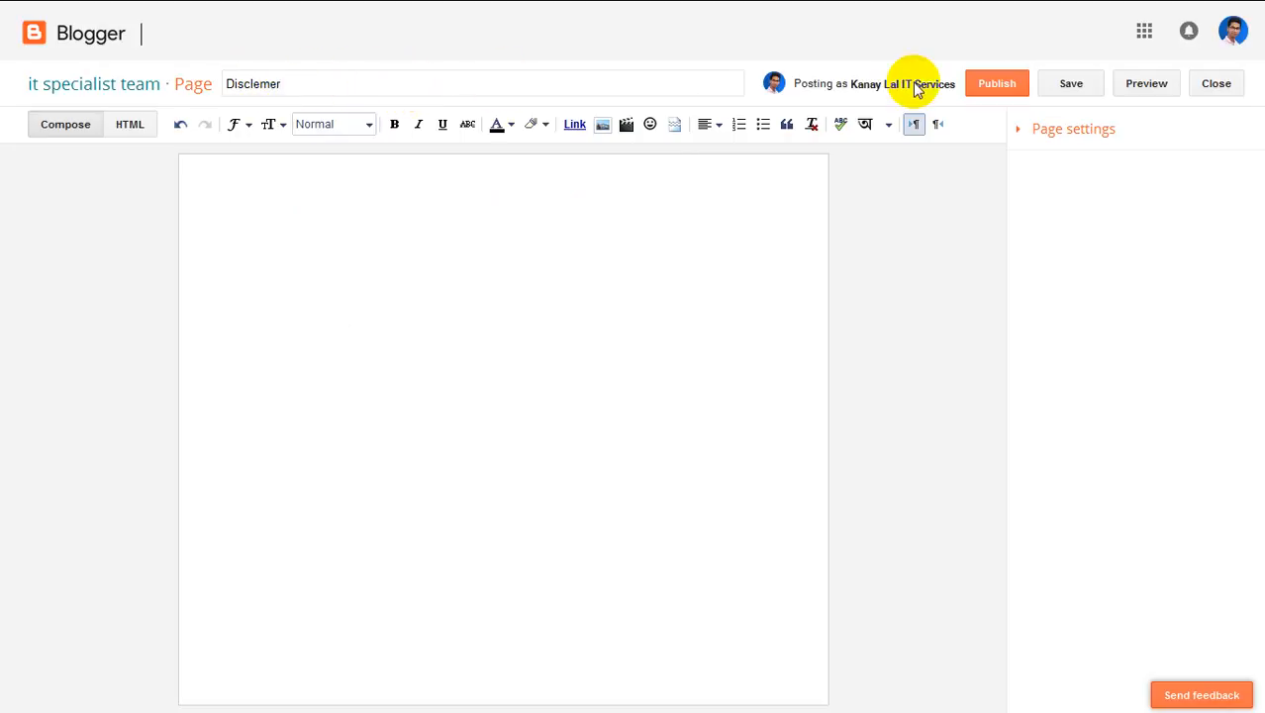
click(998, 83)
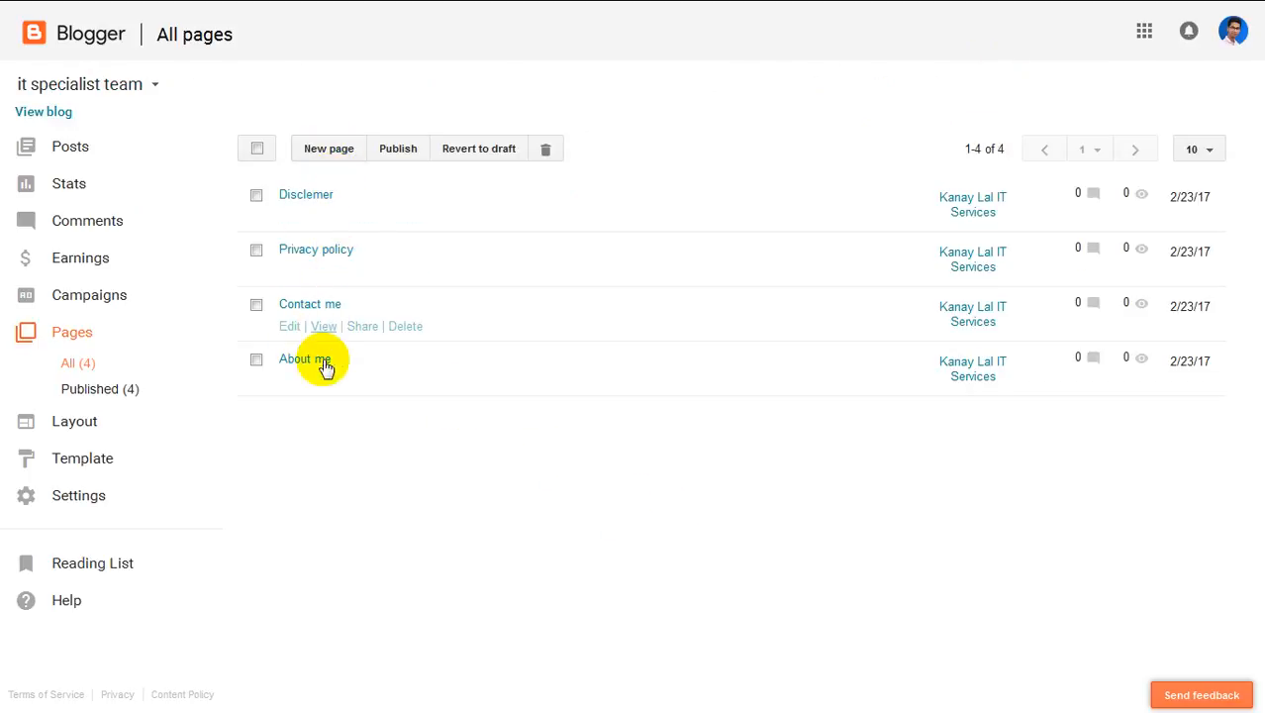
click(329, 149)
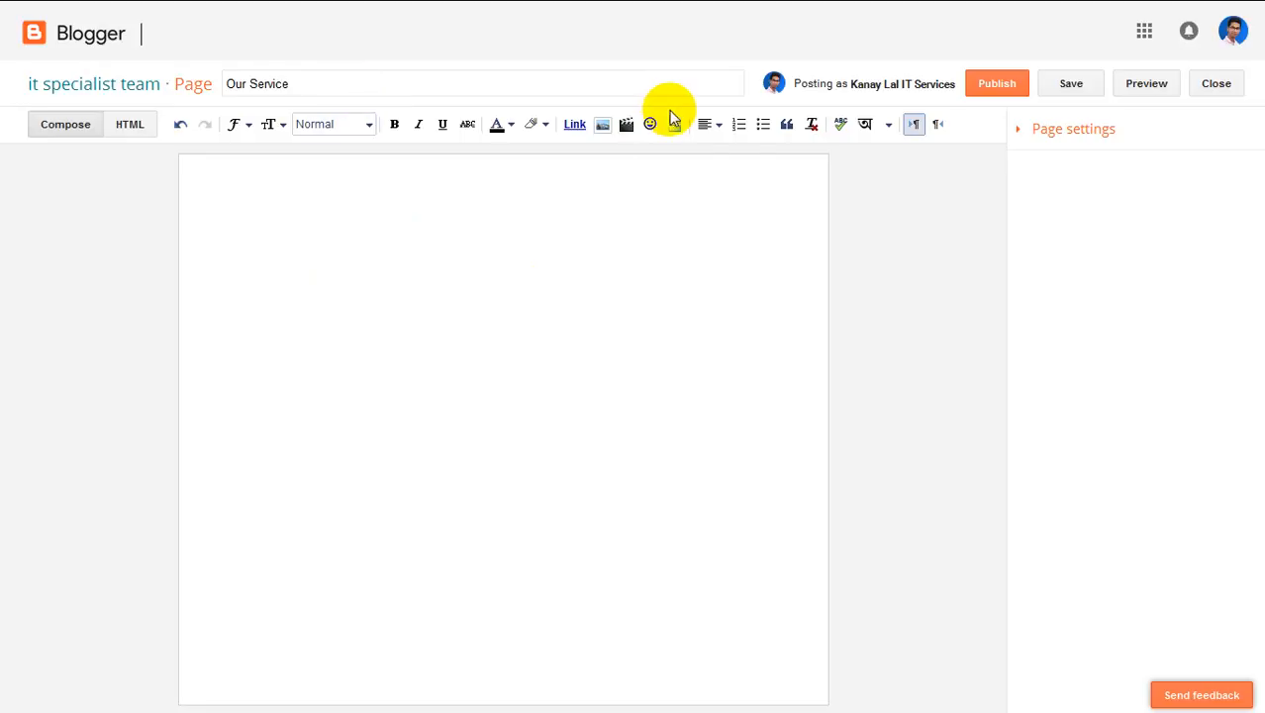
click(1014, 87)
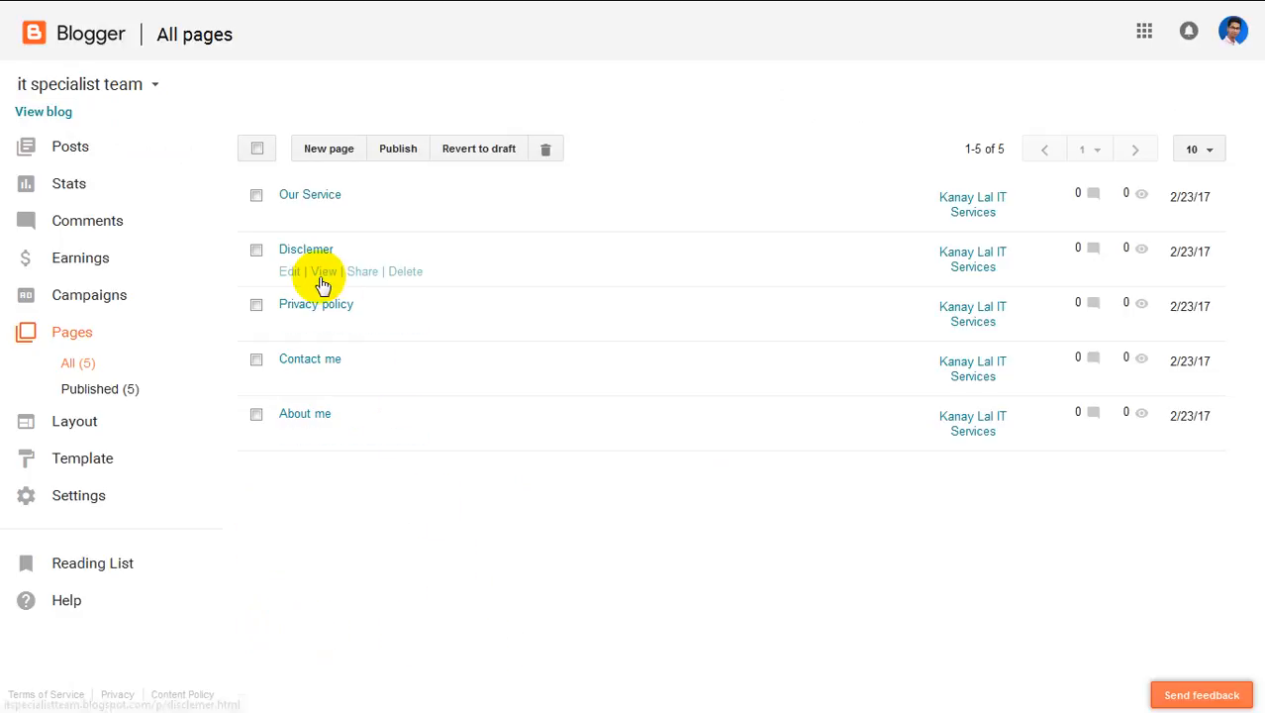
Step: View the it specialist team blog and check whether its home page shows the published pages
click(44, 112)
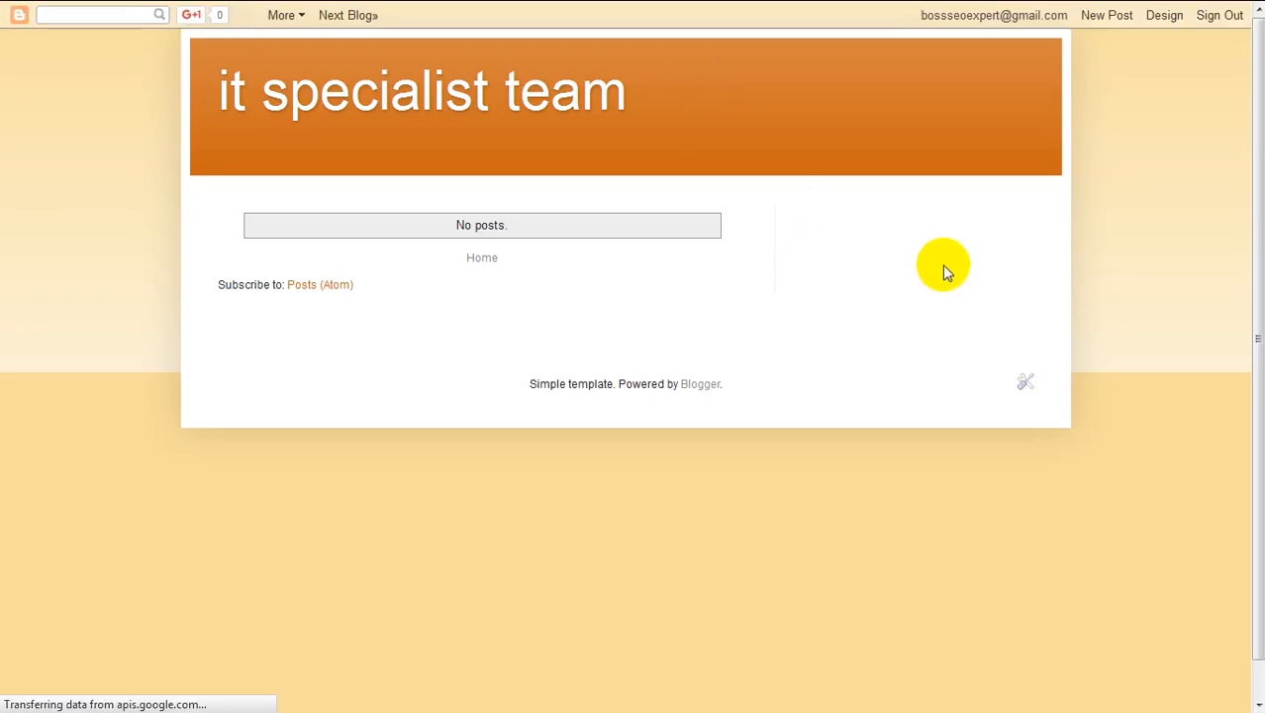
scroll(806, 285, down, 2)
scroll(594, 336, up, 2)
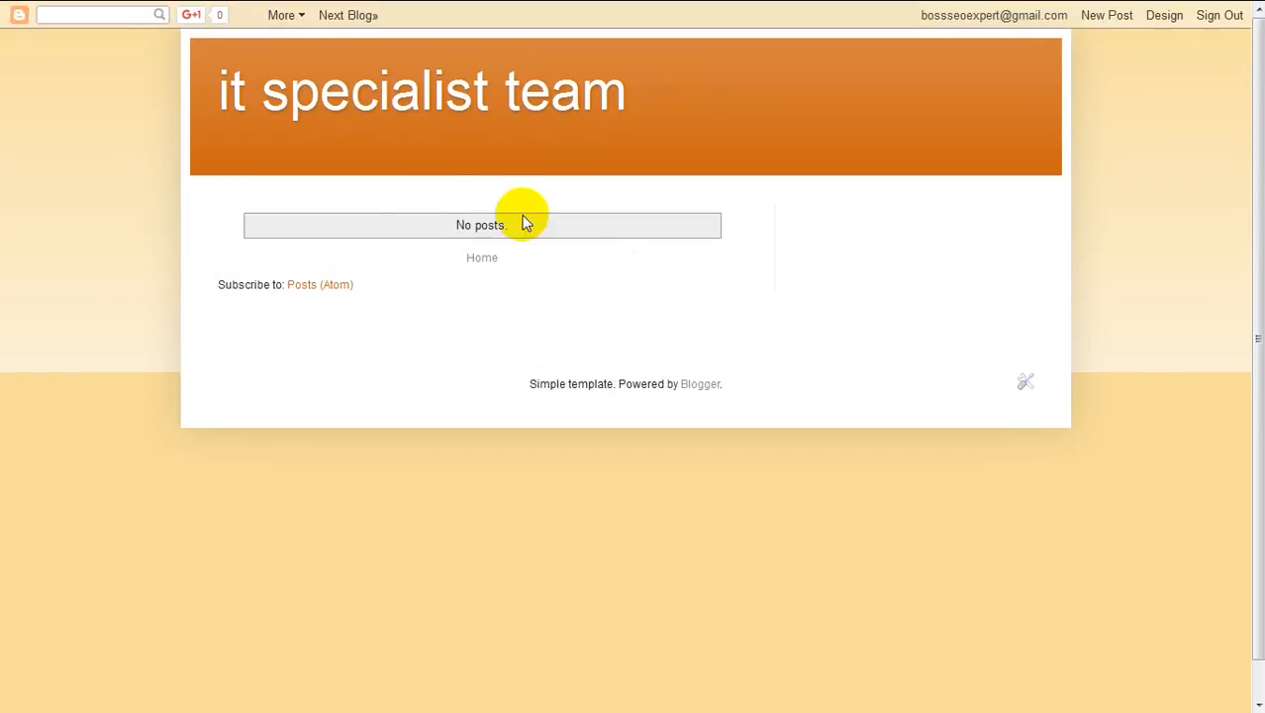
scroll(842, 267, down, 1)
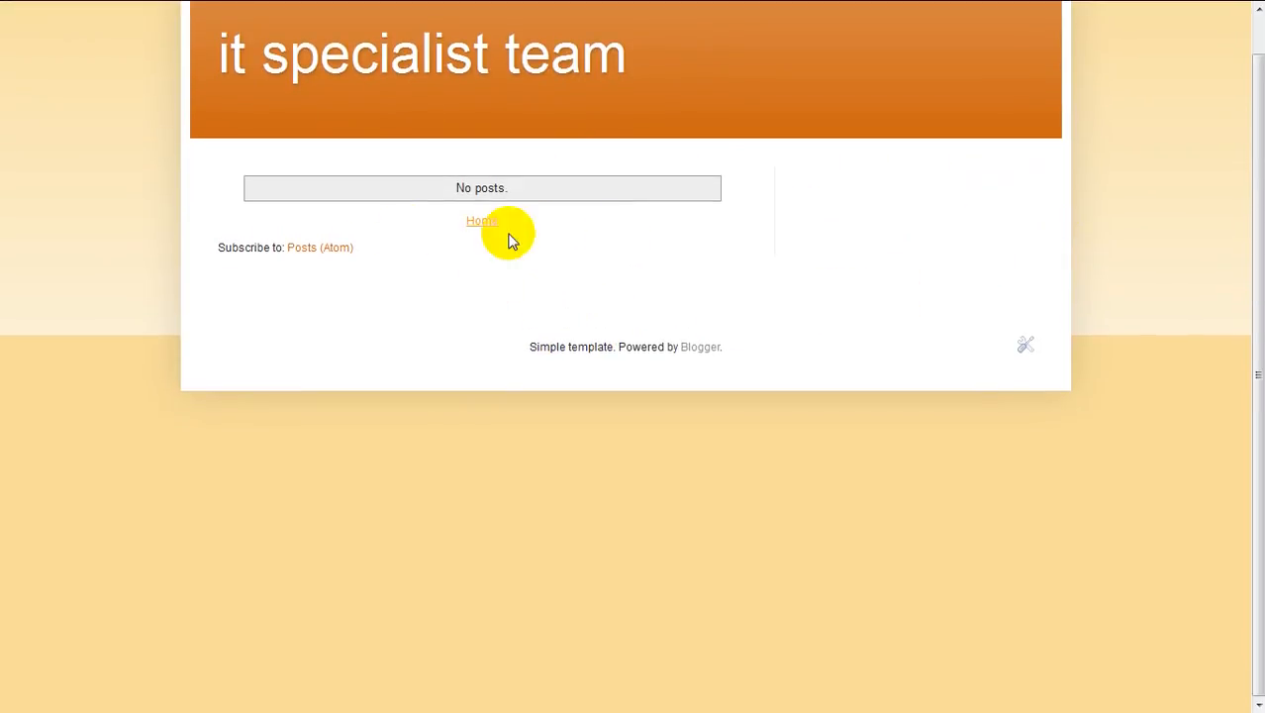
scroll(525, 243, up, 1)
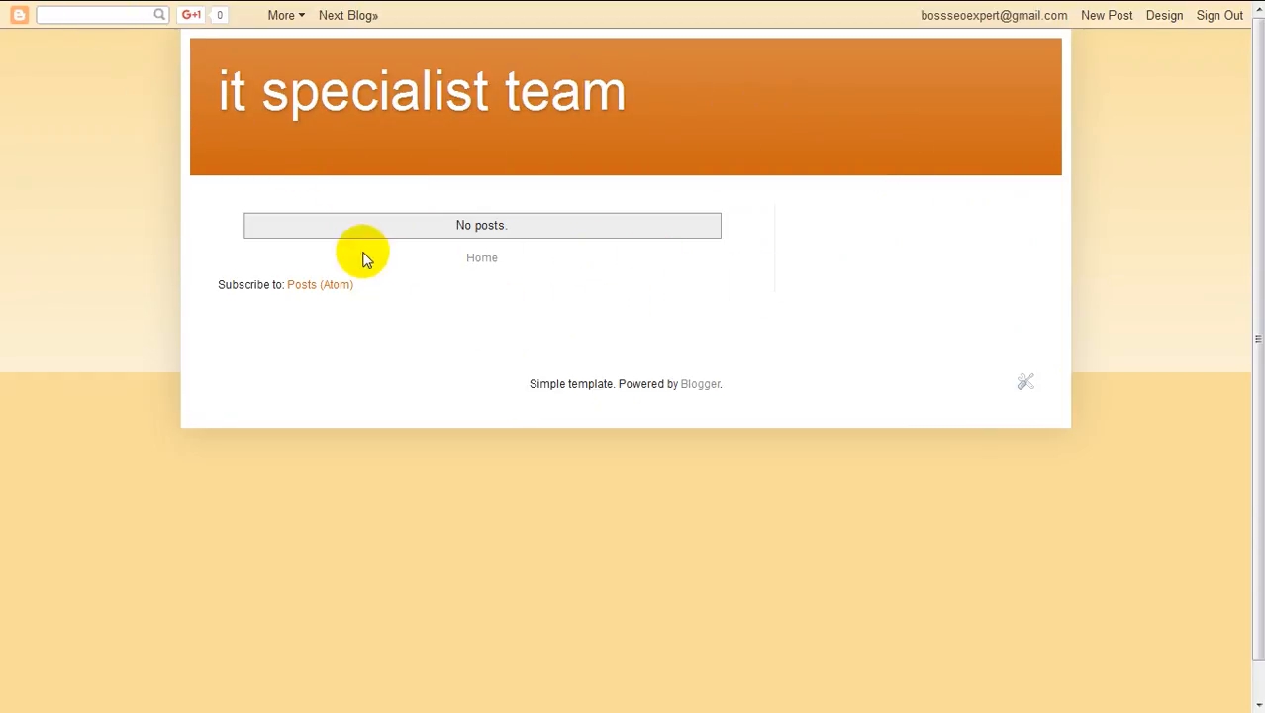
scroll(884, 274, down, 1)
scroll(884, 274, up, 1)
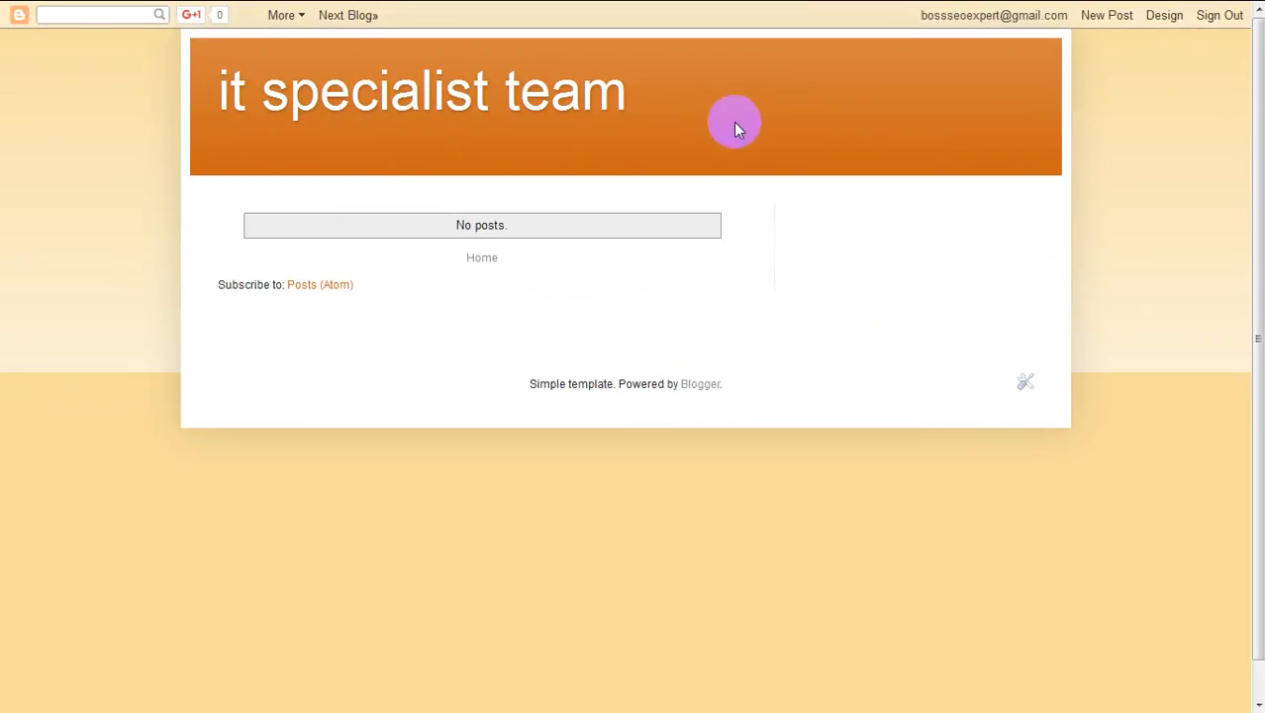
scroll(663, 229, down, 1)
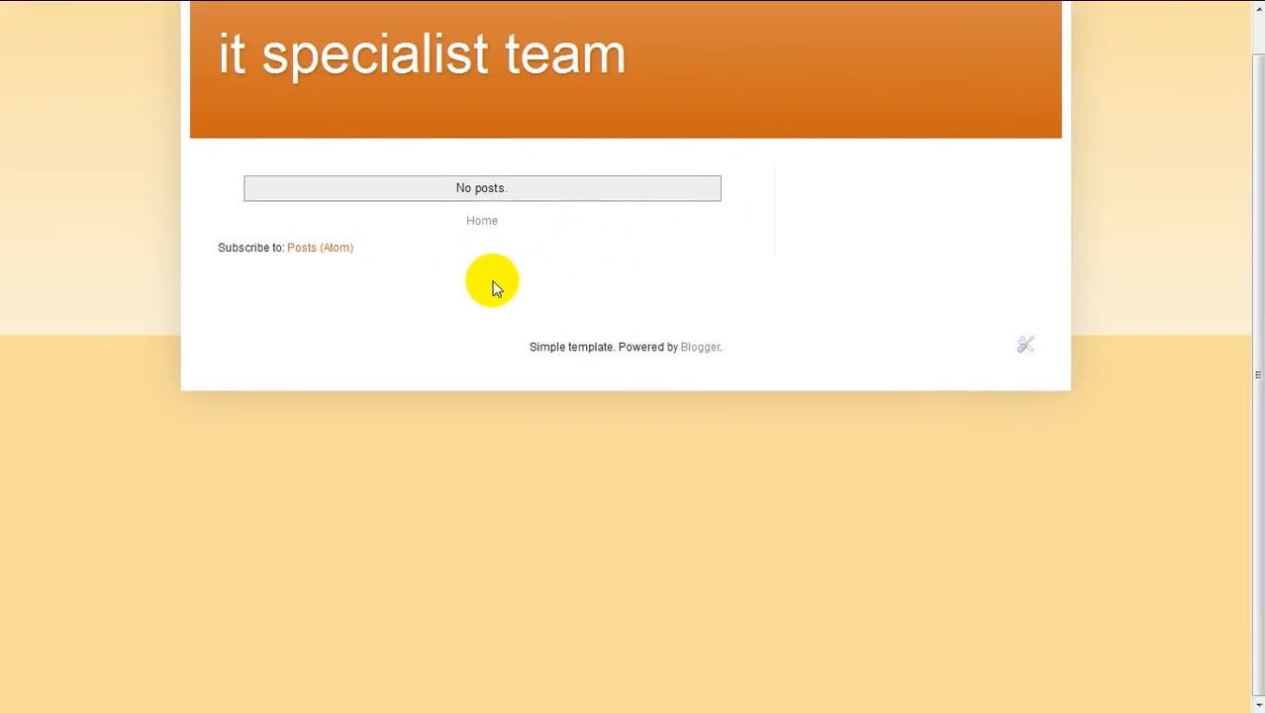
scroll(792, 295, up, 1)
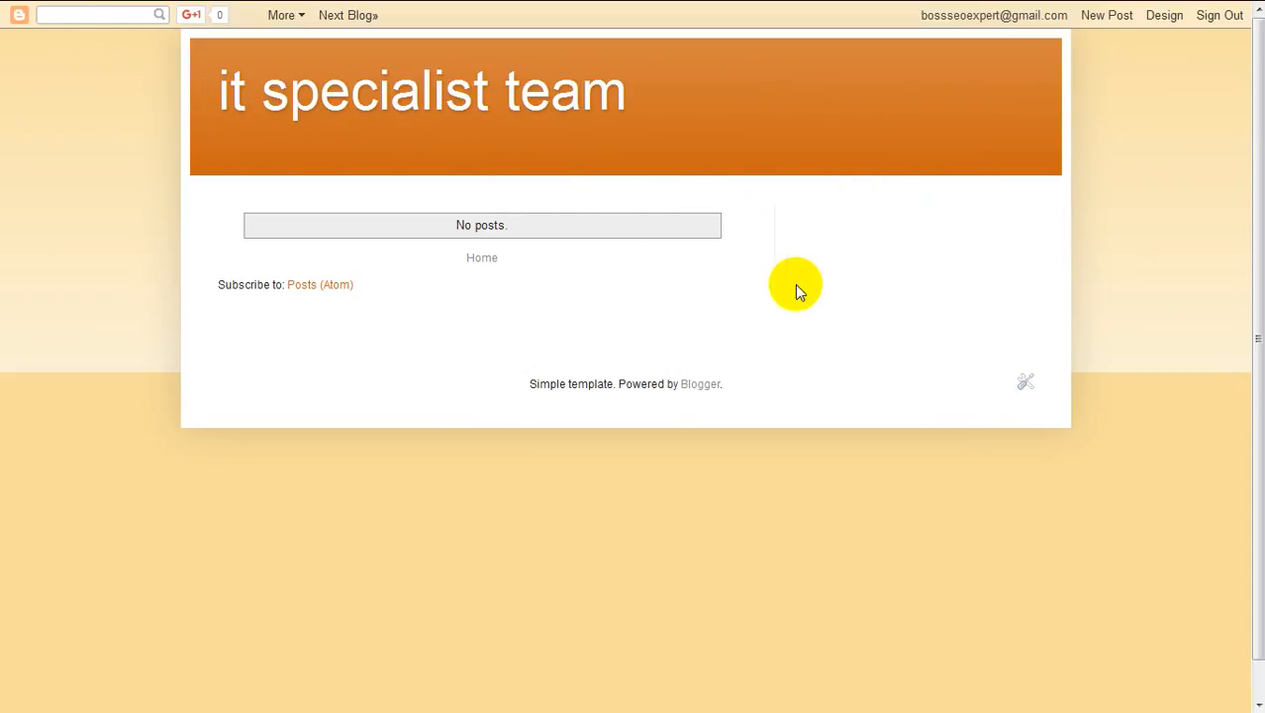
Step: Return to the Blogger dashboard, open the blog's Layout and review its gadget sections
mouse_move(607, 5)
click(281, 15)
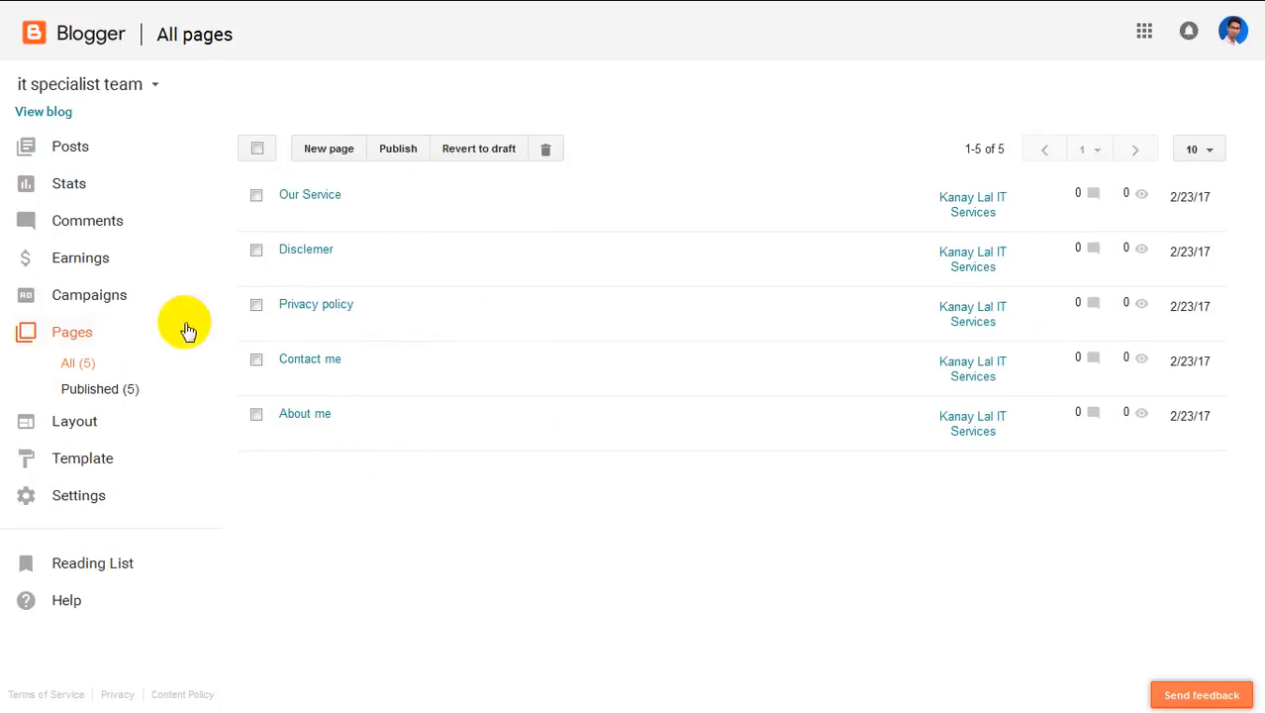
click(90, 430)
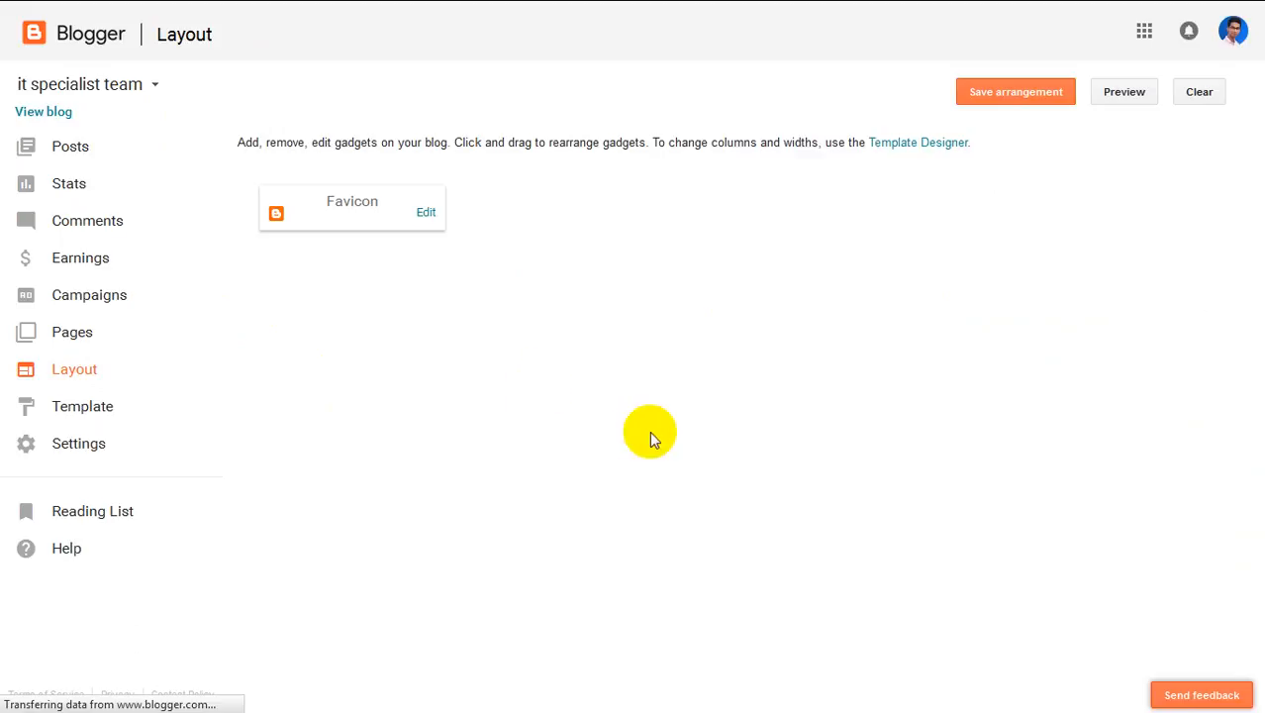
scroll(502, 429, down, 1)
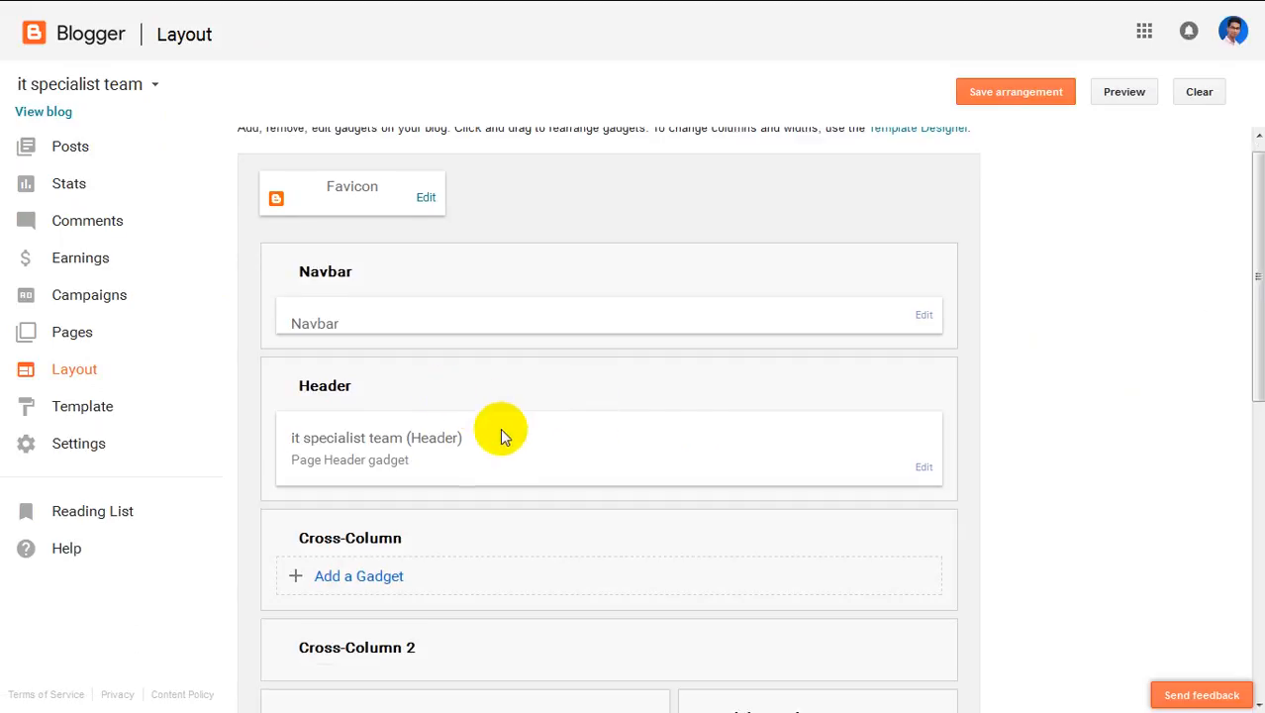
scroll(502, 435, down, 3)
scroll(538, 446, up, 3)
scroll(523, 432, down, 1)
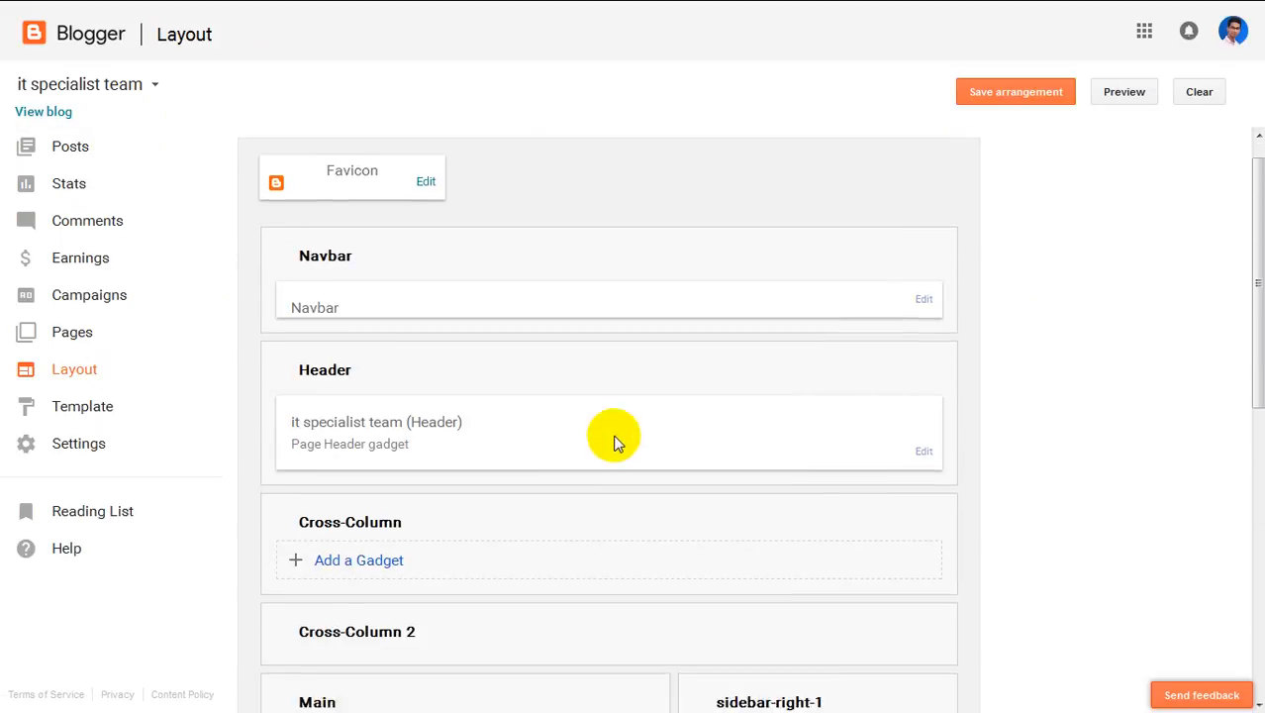
scroll(613, 442, down, 3)
scroll(728, 466, up, 3)
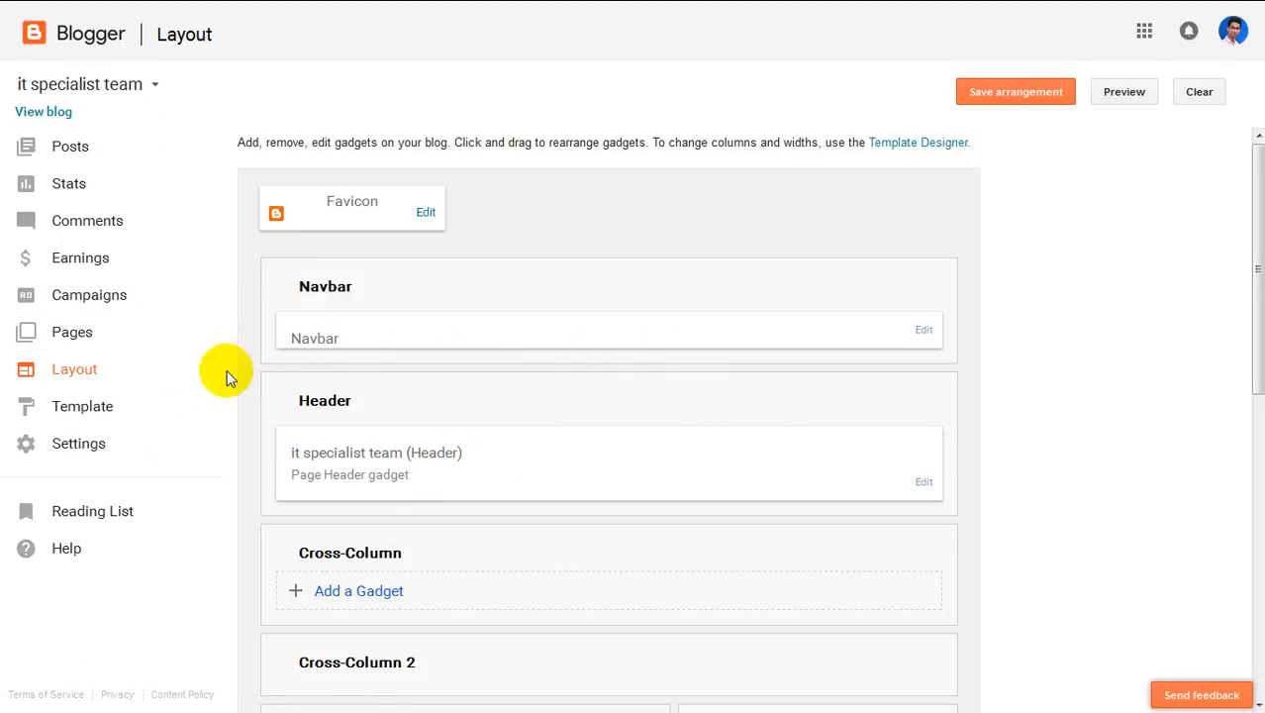
Step: Start adding a gadget to the Cross-Column section below the header and move the gadget window aside
scroll(816, 463, down, 6)
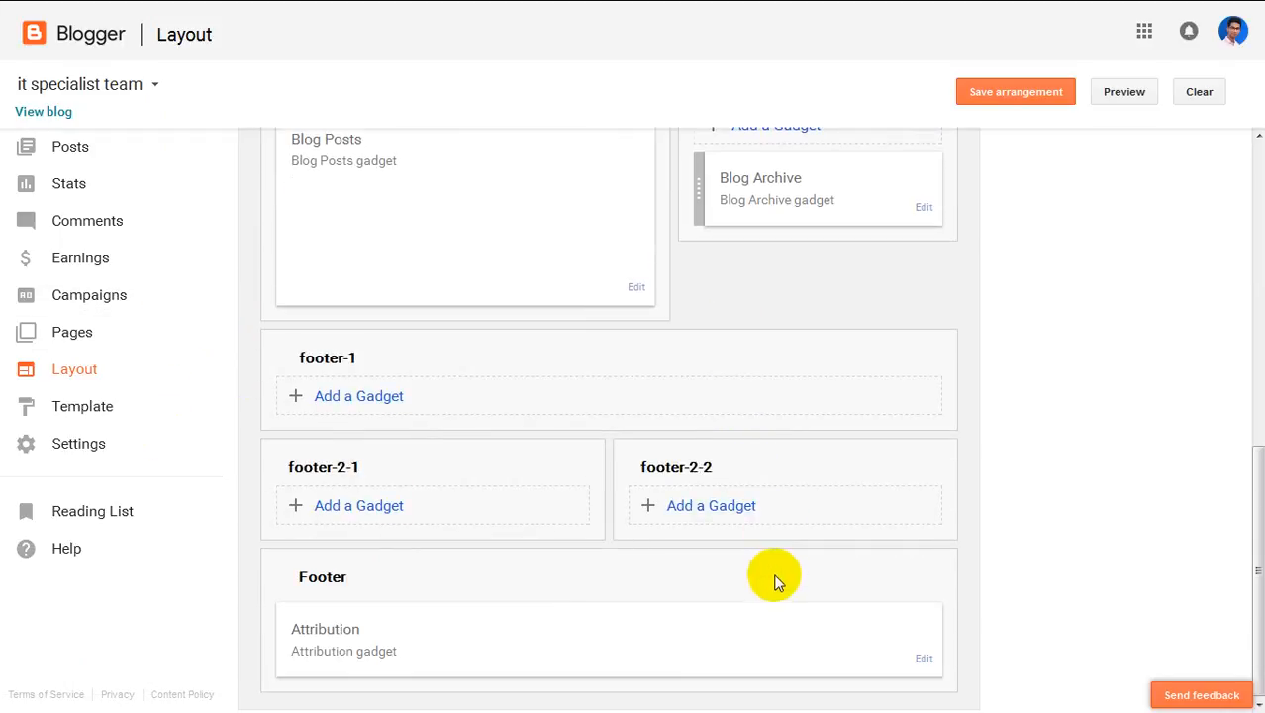
scroll(752, 534, up, 8)
scroll(649, 489, down, 2)
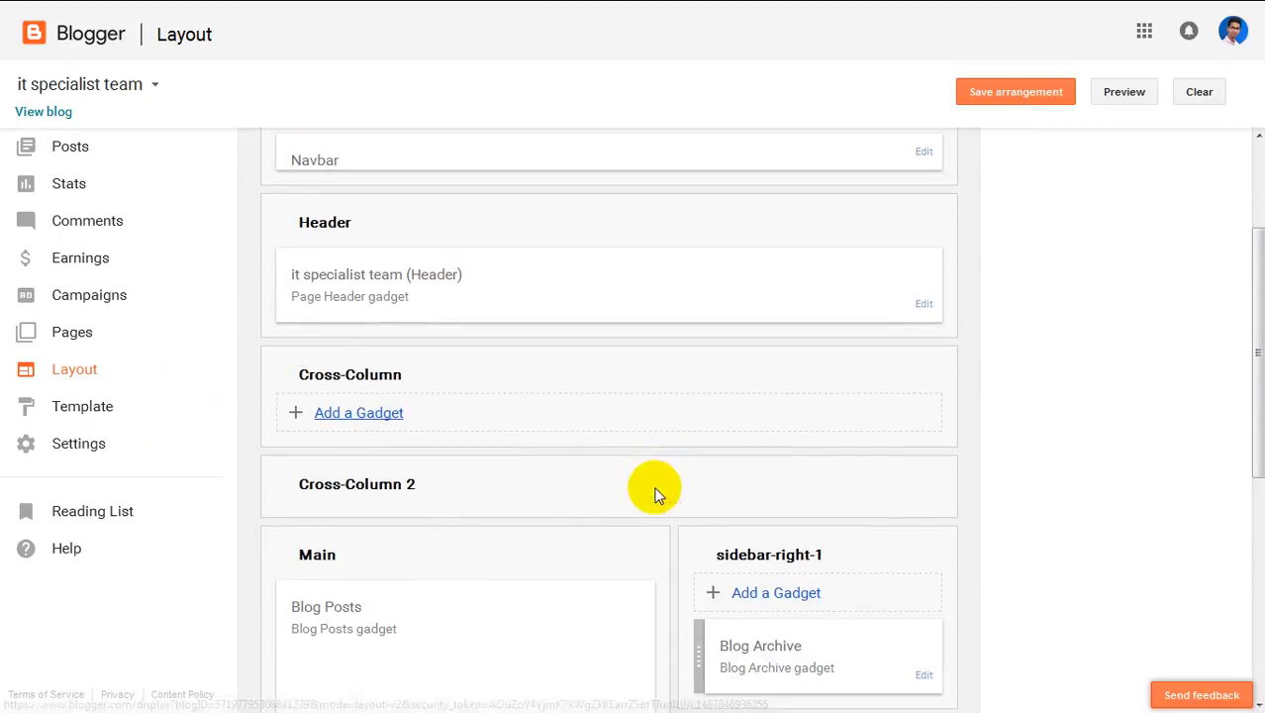
click(345, 426)
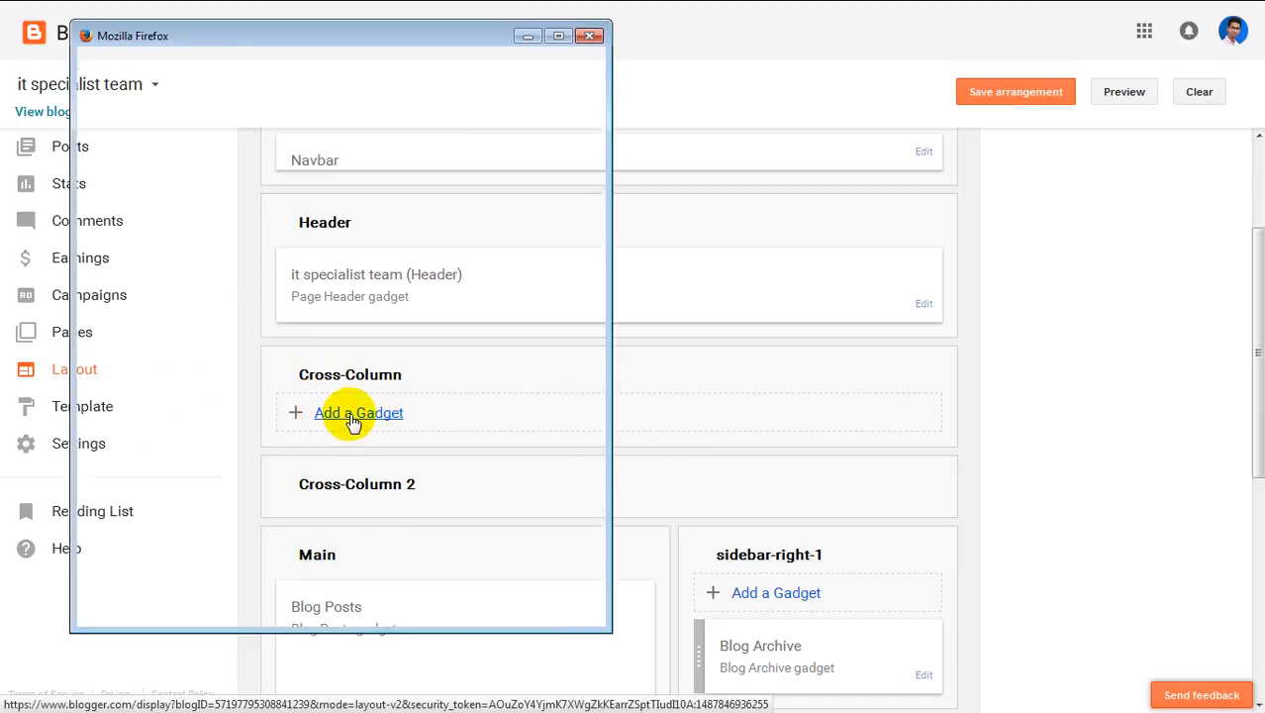
drag(454, 42, 766, 23)
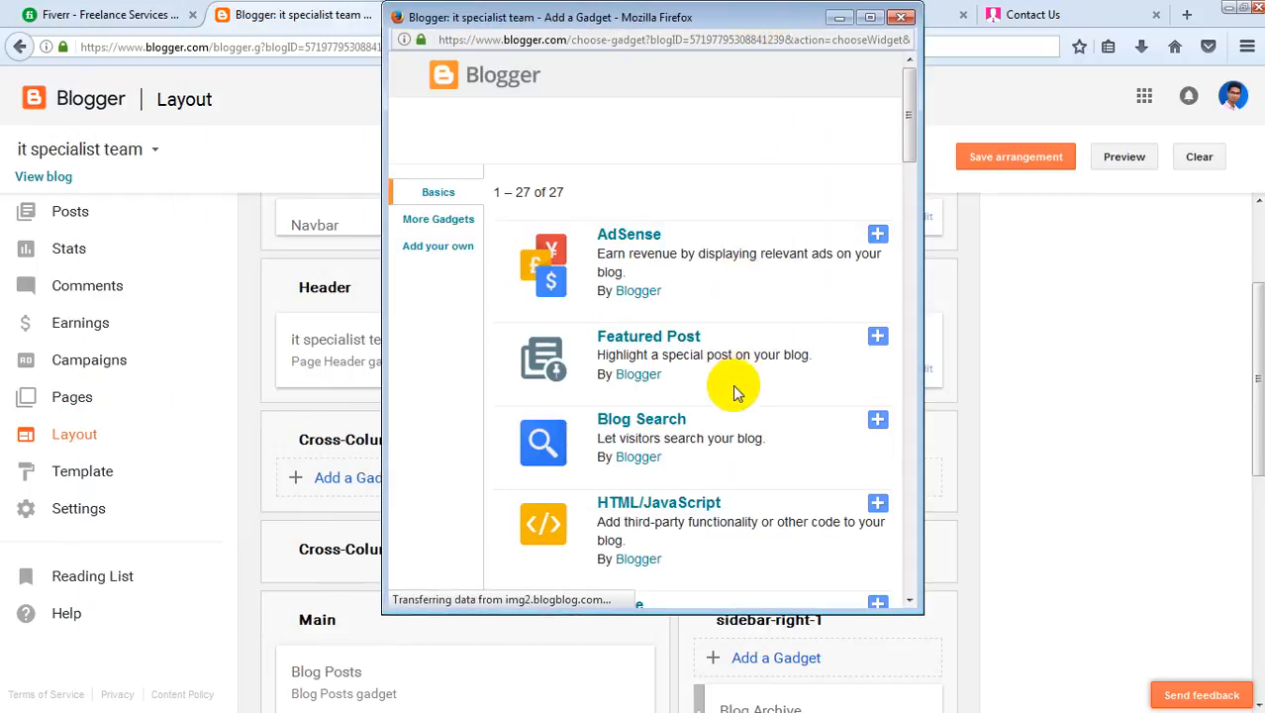
Step: Look through the list of basic gadgets and choose the Pages gadget
scroll(734, 391, down, 4)
scroll(693, 395, down, 5)
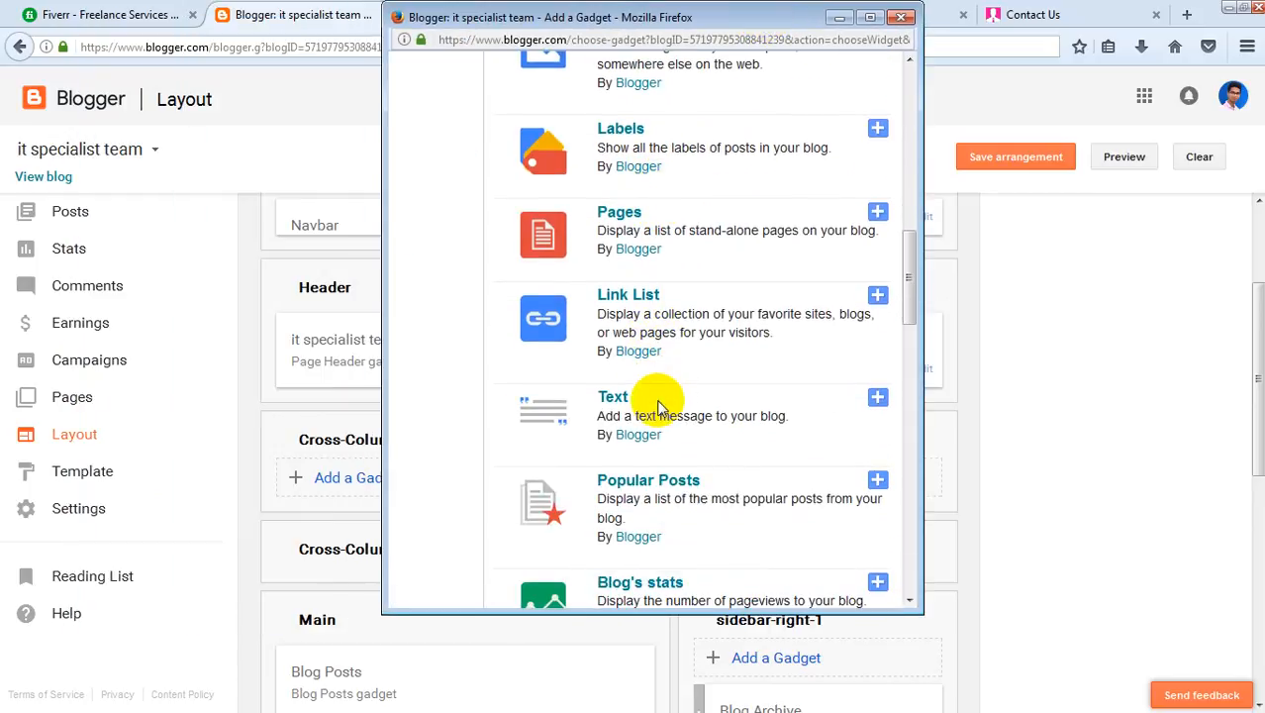
scroll(719, 317, up, 4)
scroll(718, 327, up, 4)
scroll(627, 362, down, 9)
scroll(705, 362, up, 2)
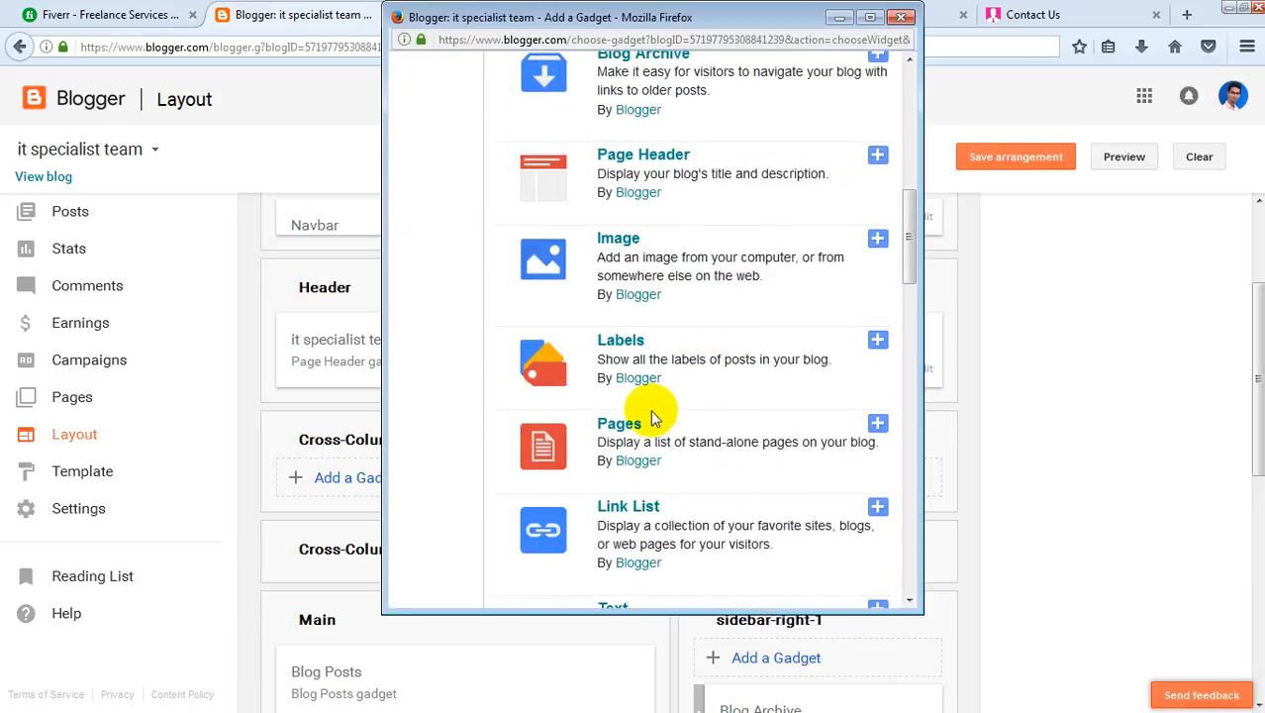
click(877, 425)
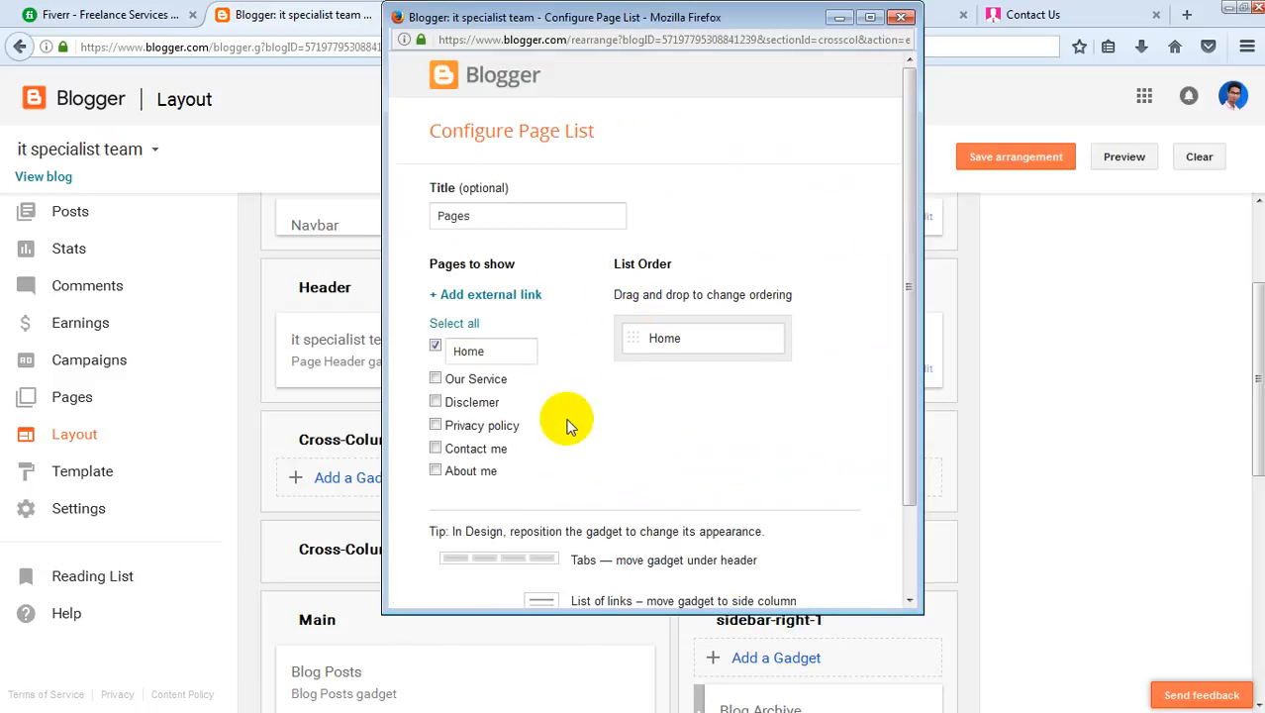
Step: Include Our Service, Disclemer, Privacy policy, Contact me and About me alongside Home in the page list and save the gadget
scroll(544, 465, down, 2)
scroll(561, 426, up, 2)
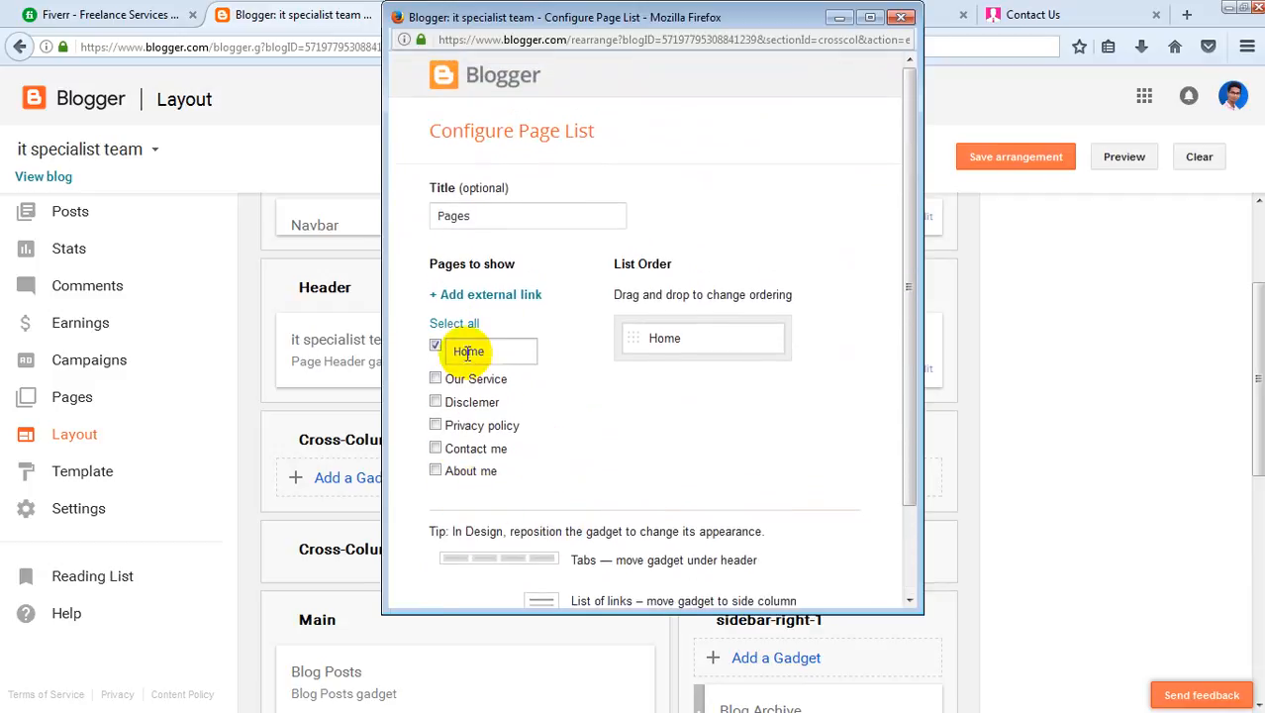
drag(493, 353, 450, 345)
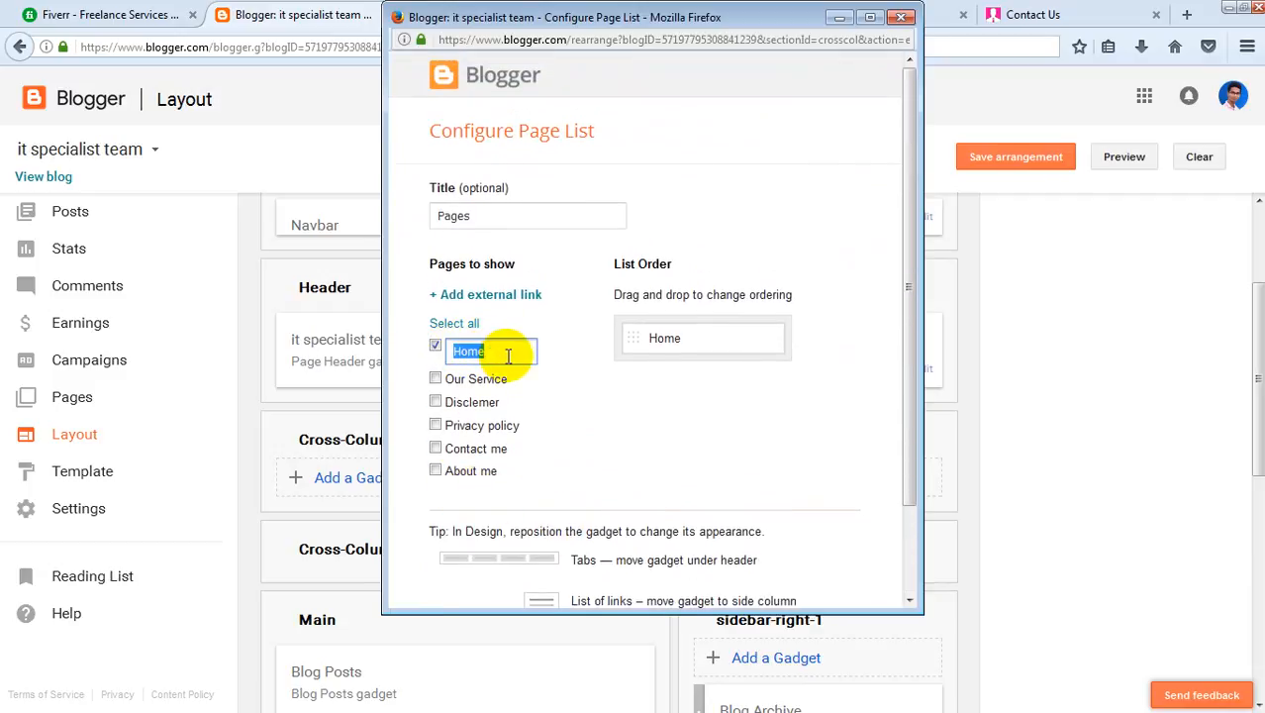
click(586, 364)
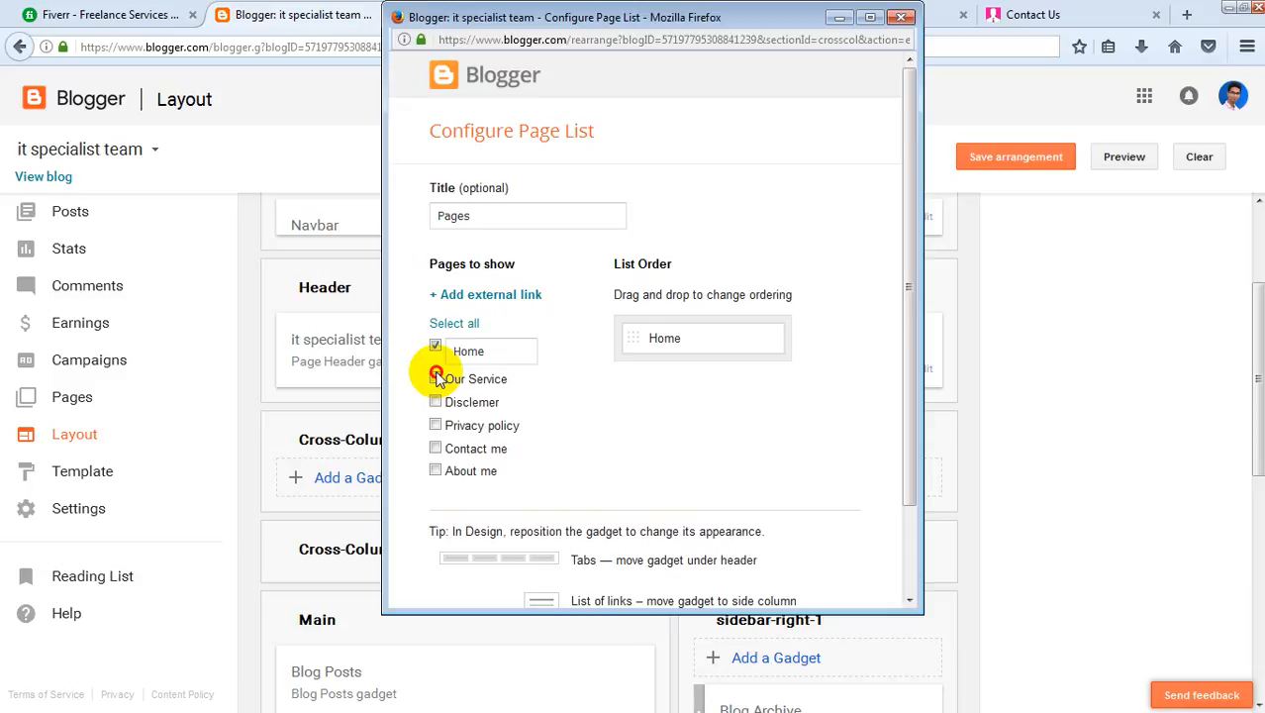
click(435, 425)
click(437, 449)
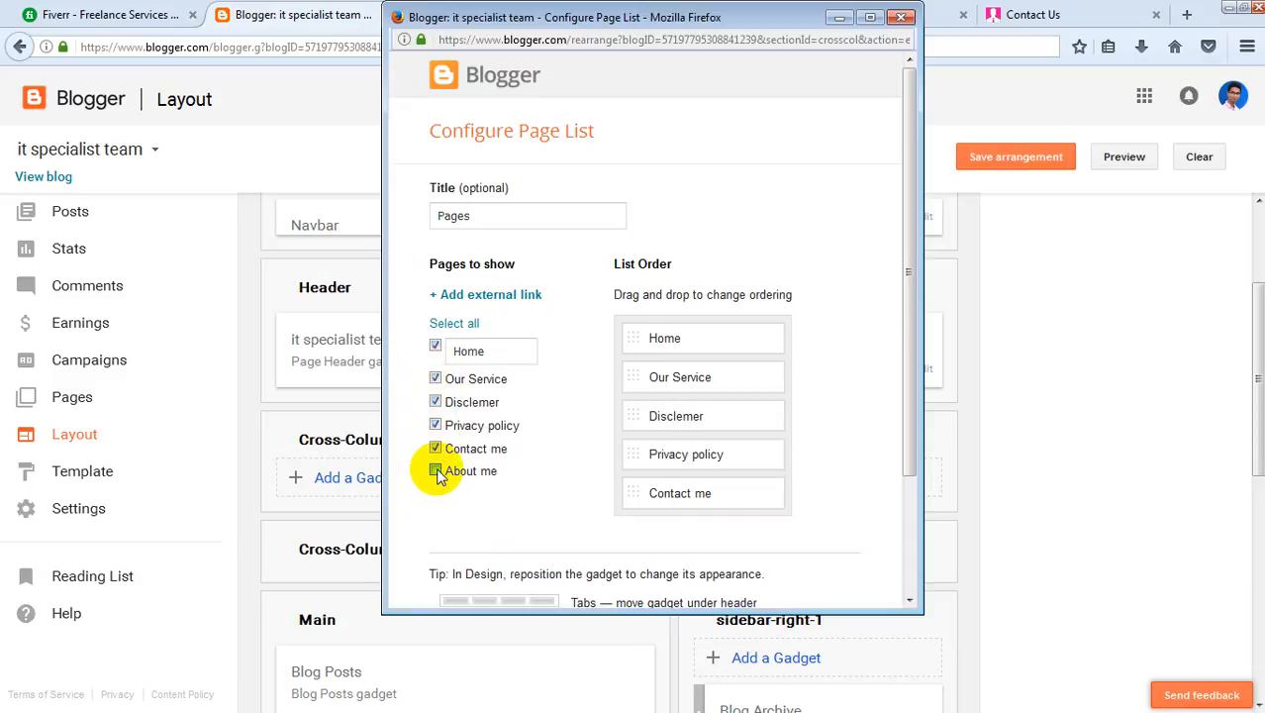
click(437, 471)
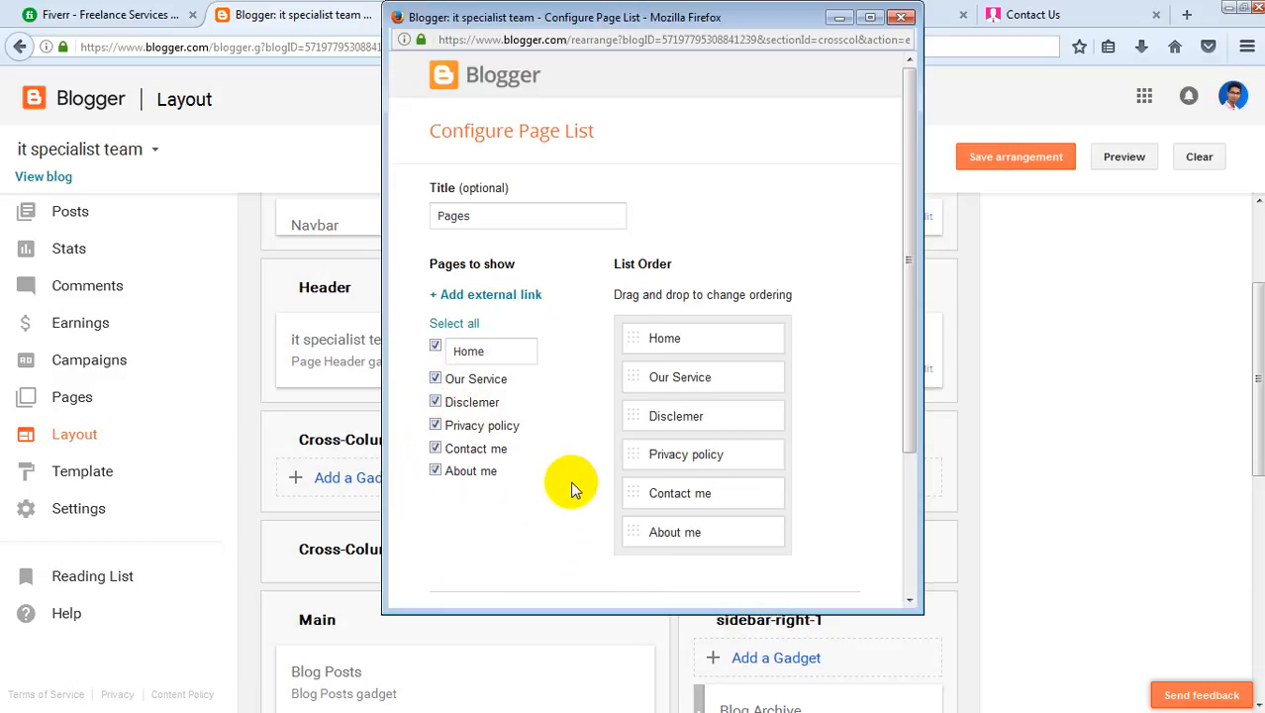
scroll(516, 396, down, 3)
scroll(523, 430, up, 3)
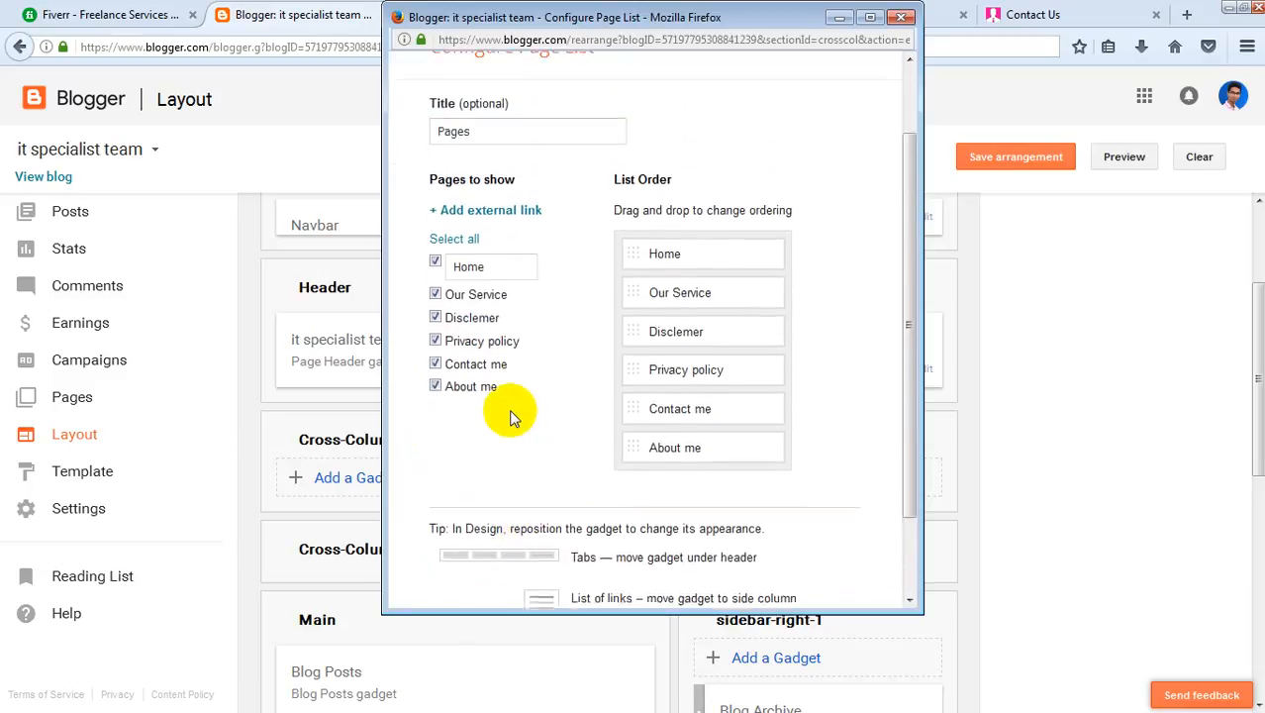
scroll(480, 359, down, 3)
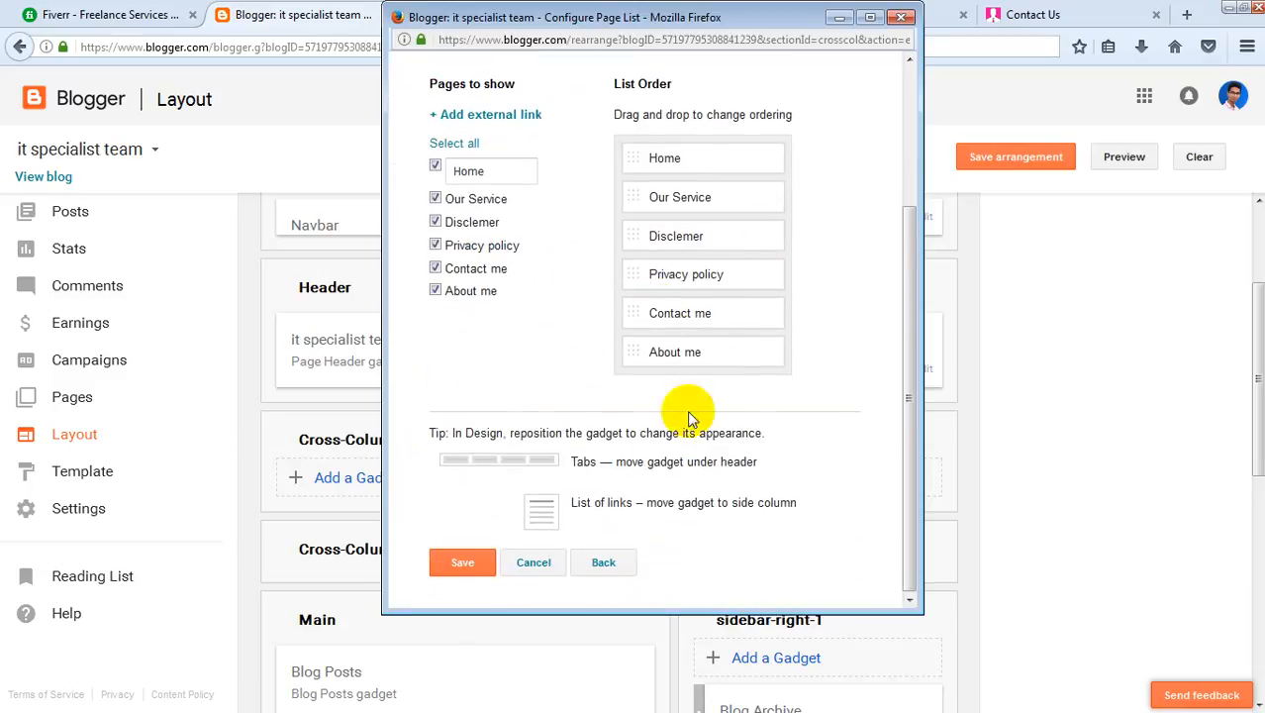
click(436, 567)
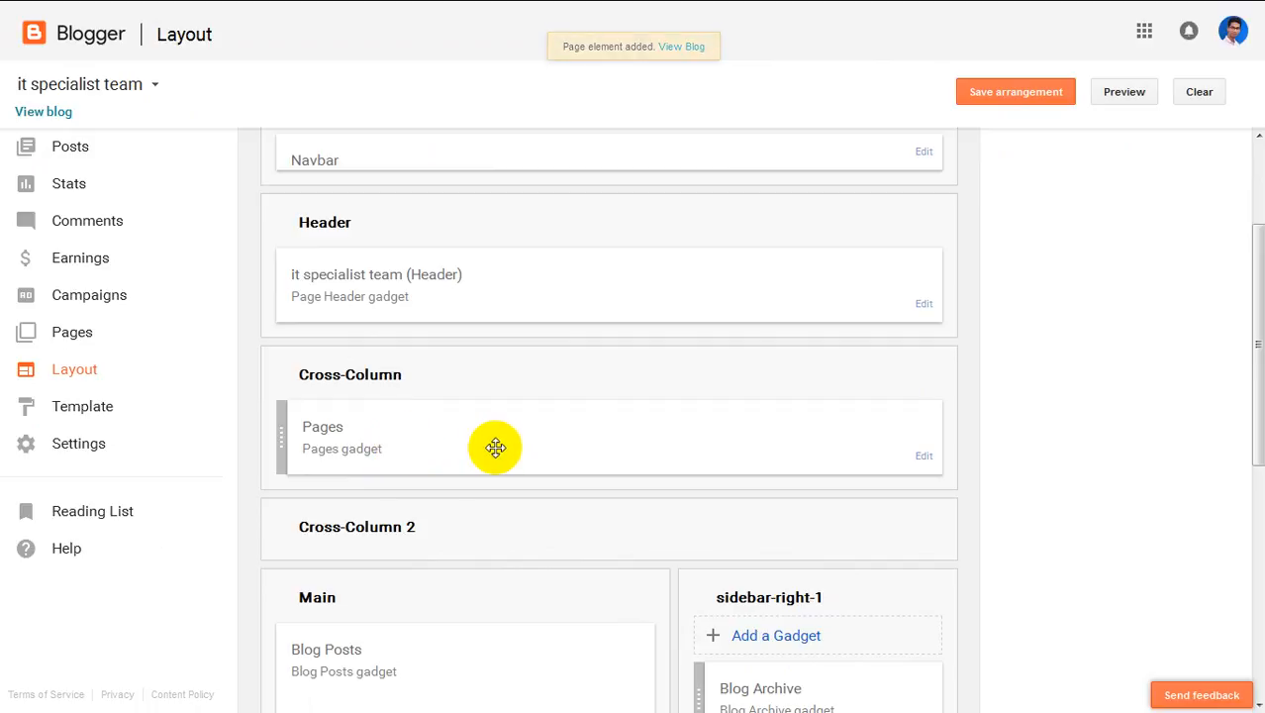
Step: Examine the layout sections from the Cross-Column down to the footer for another gadget position
scroll(497, 460, down, 3)
scroll(497, 459, up, 3)
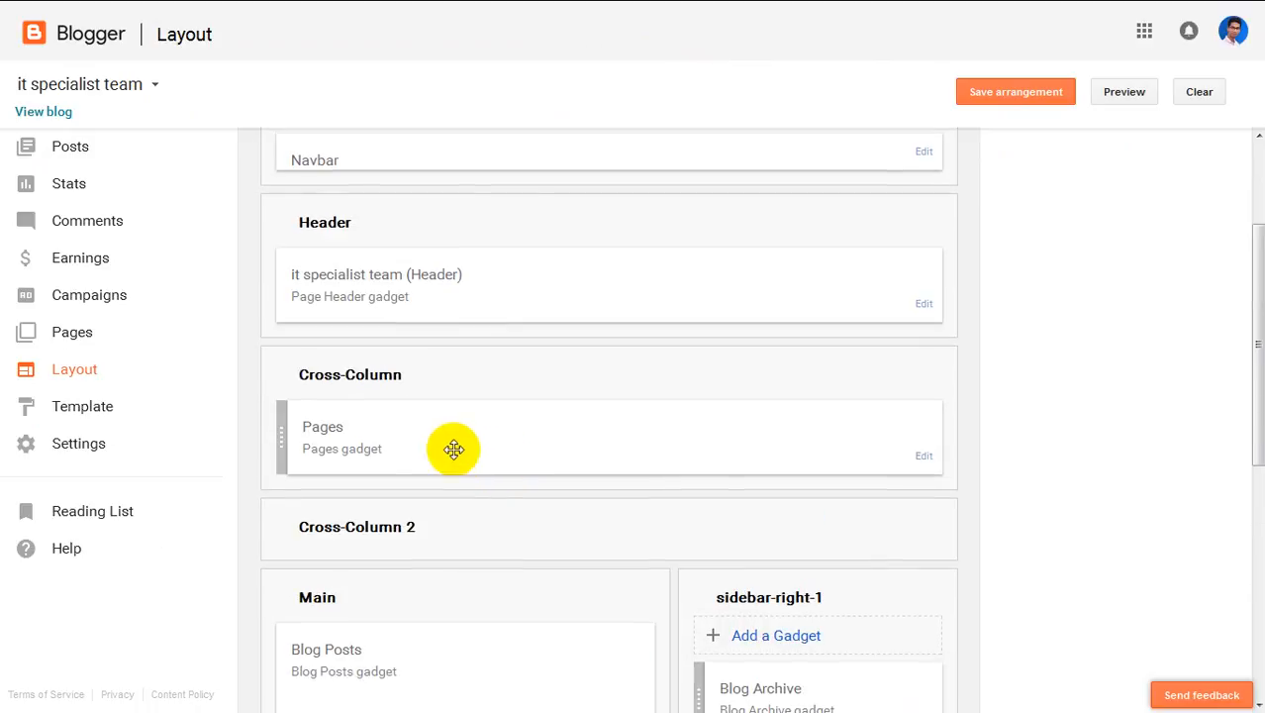
scroll(517, 445, down, 1)
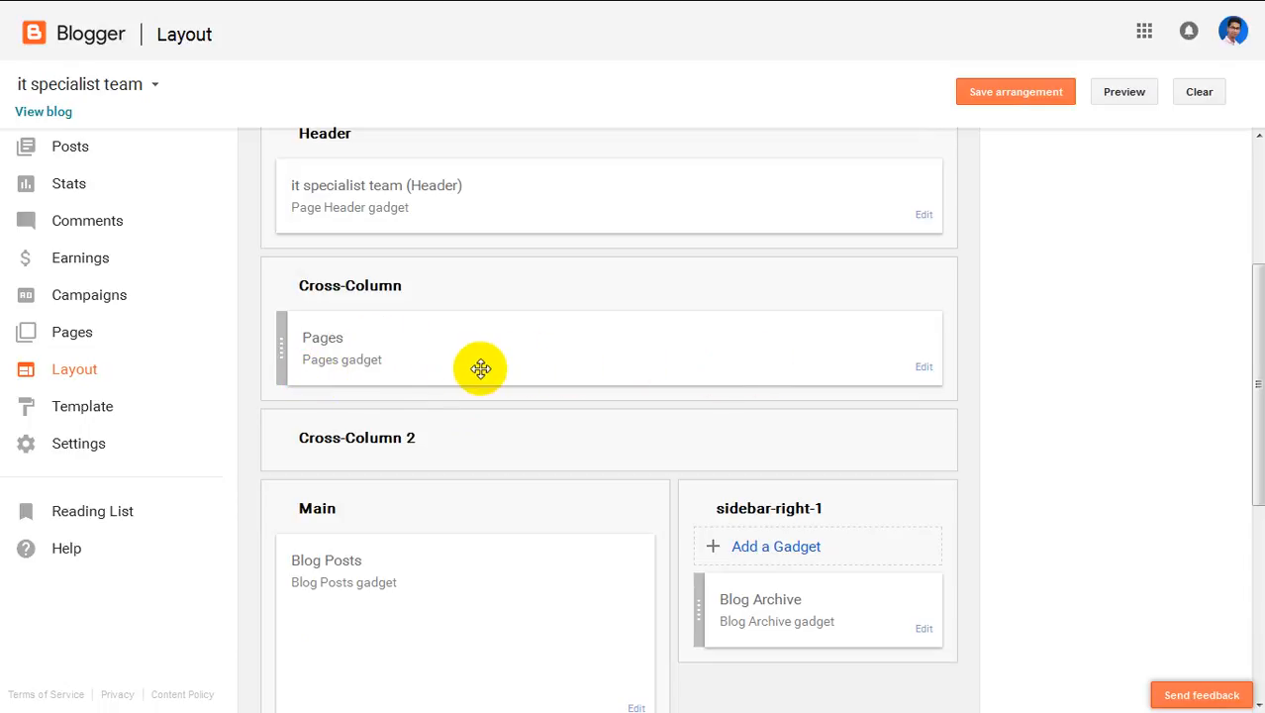
scroll(396, 366, down, 2)
scroll(359, 338, up, 2)
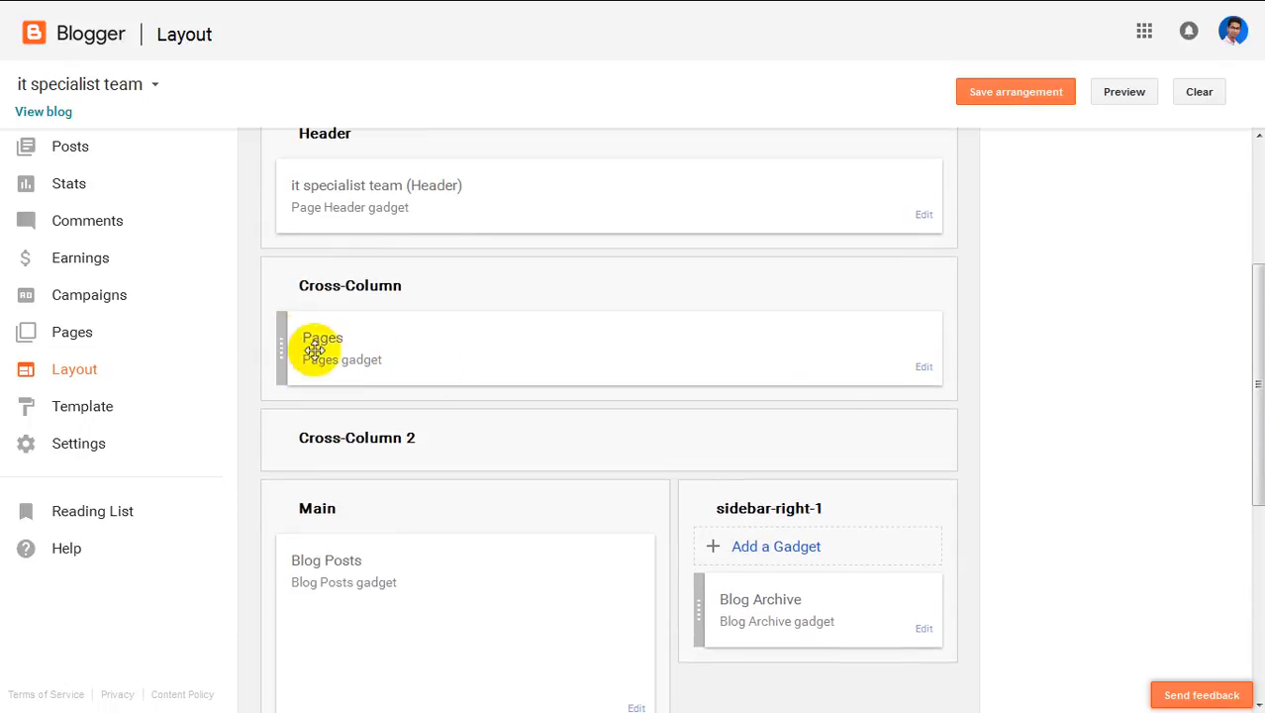
scroll(594, 367, down, 2)
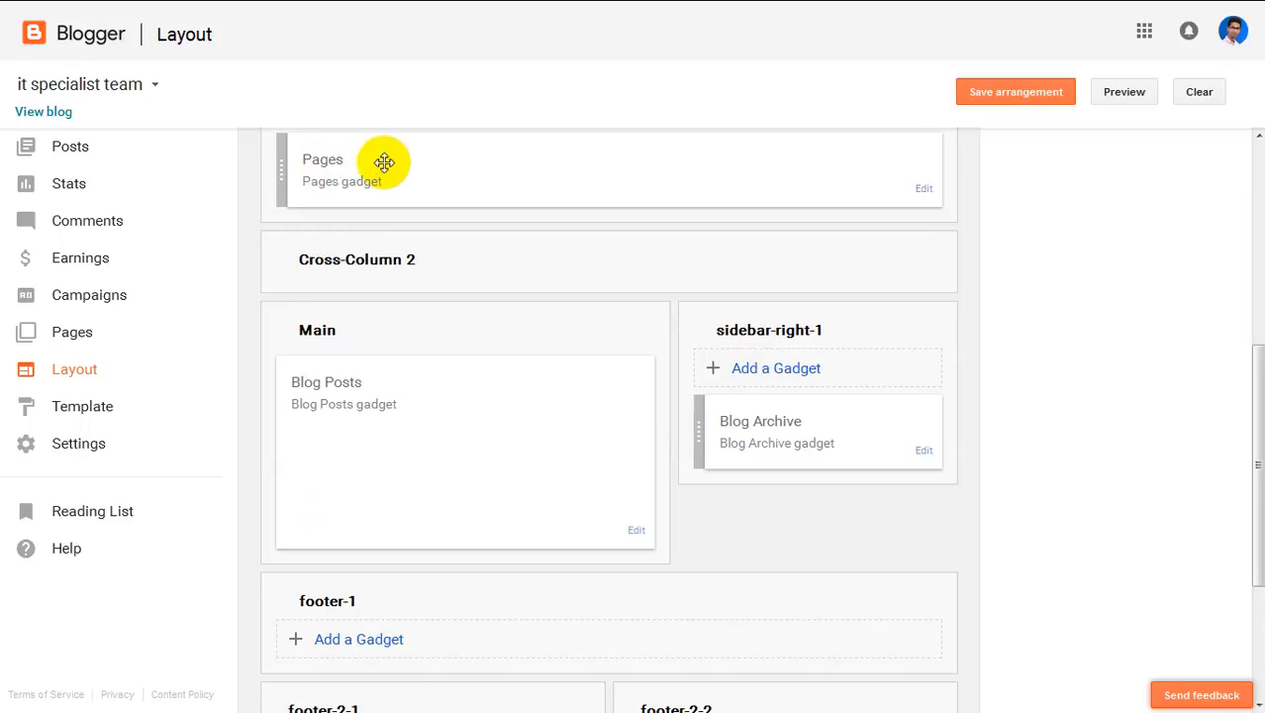
scroll(792, 534, down, 2)
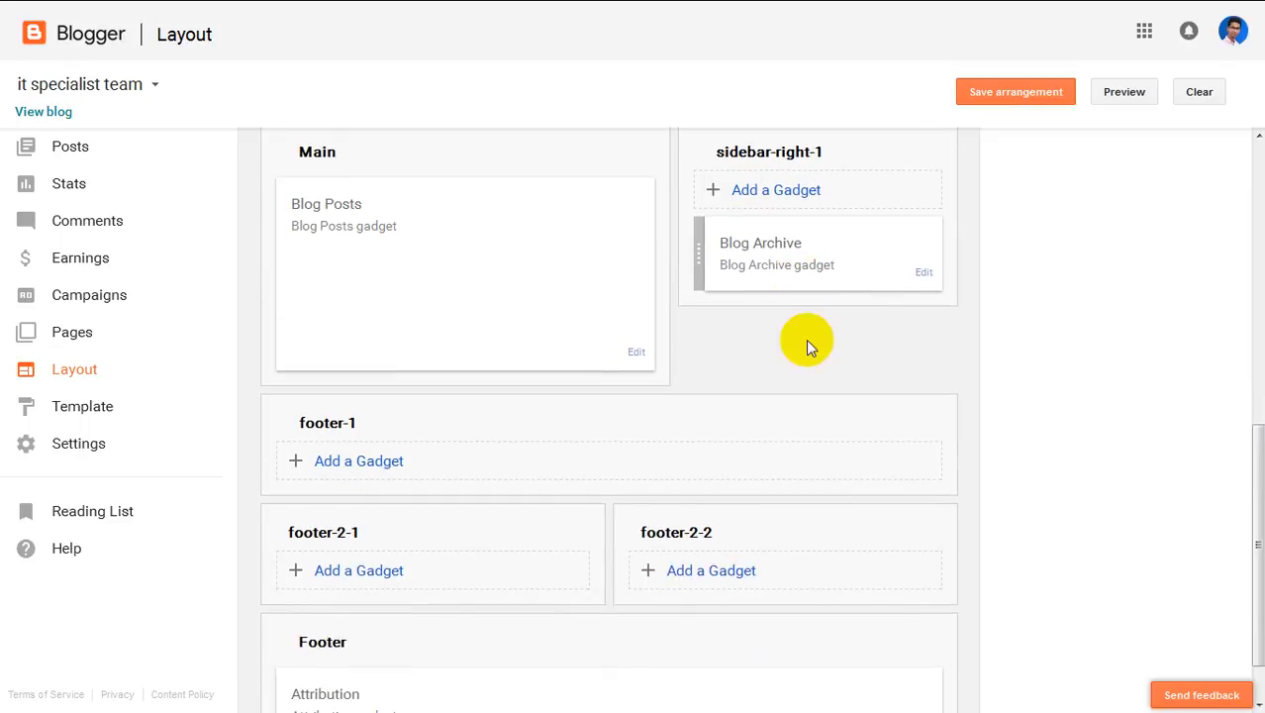
scroll(808, 442, up, 2)
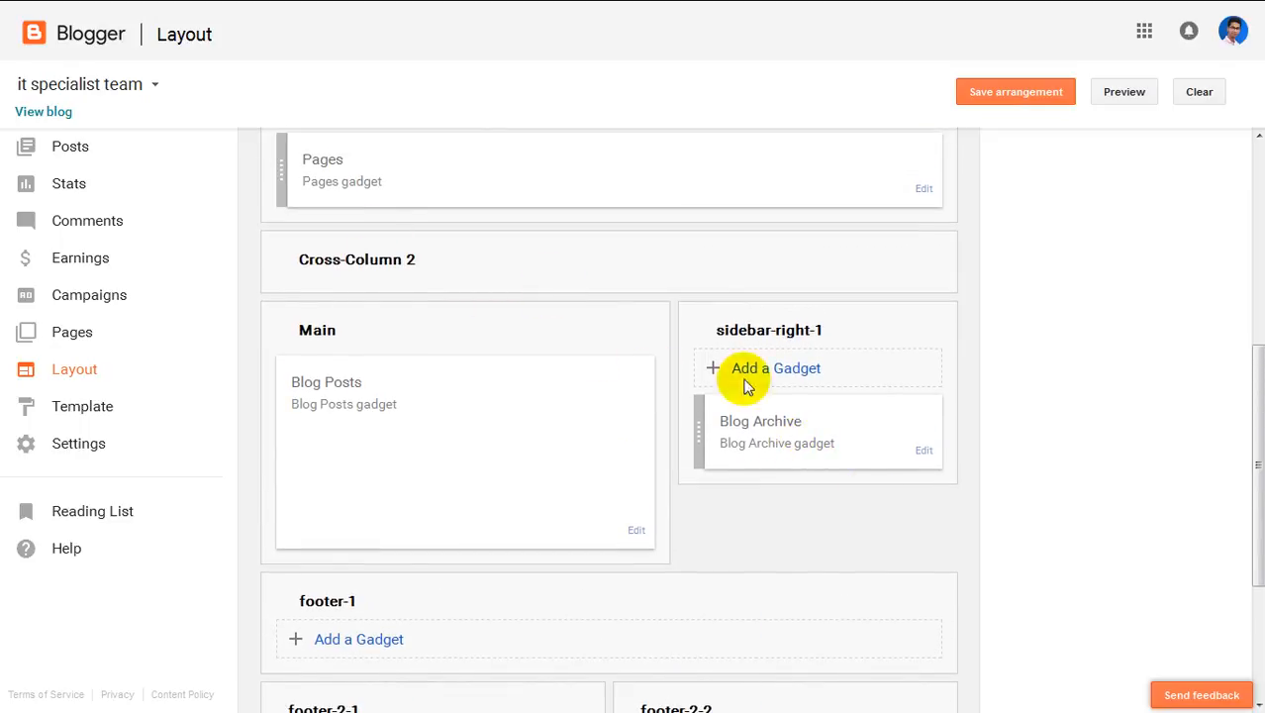
Step: Add a Pages gadget listing all pages to the sidebar-right-1 section, then save the gadget and the layout arrangement
click(798, 381)
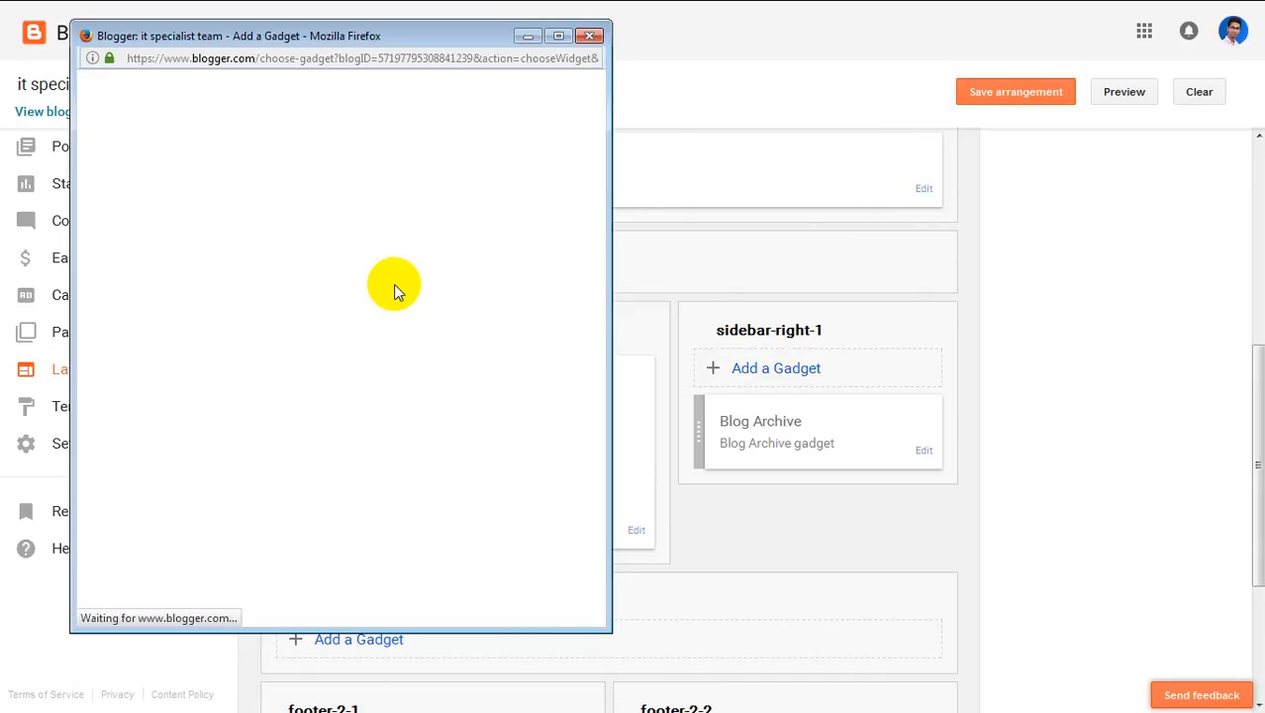
scroll(386, 406, down, 3)
scroll(384, 420, down, 6)
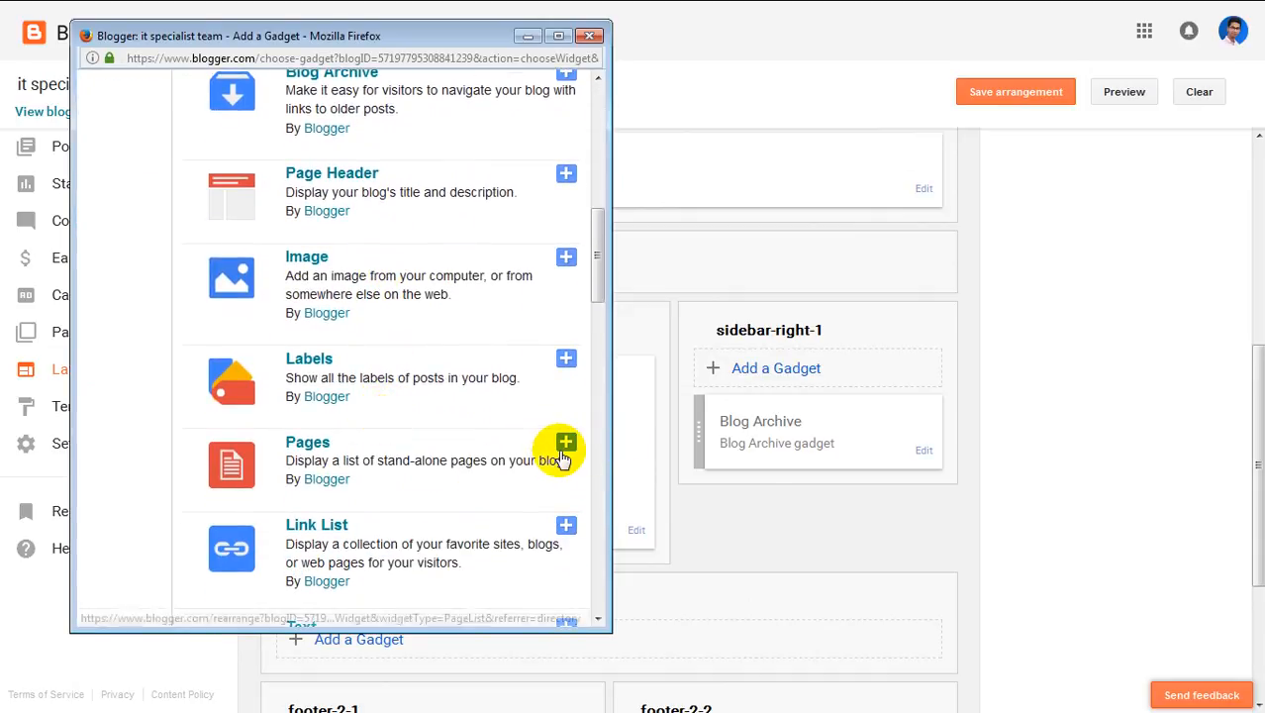
click(567, 445)
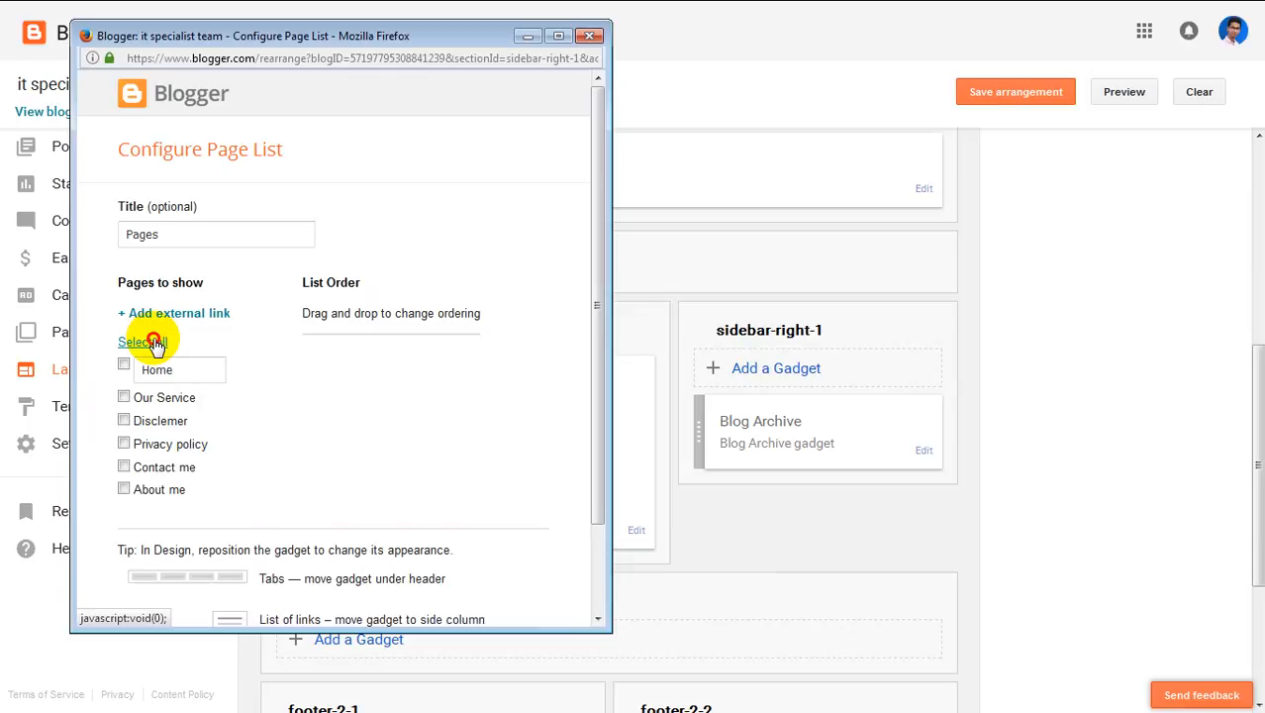
click(156, 343)
scroll(387, 503, down, 3)
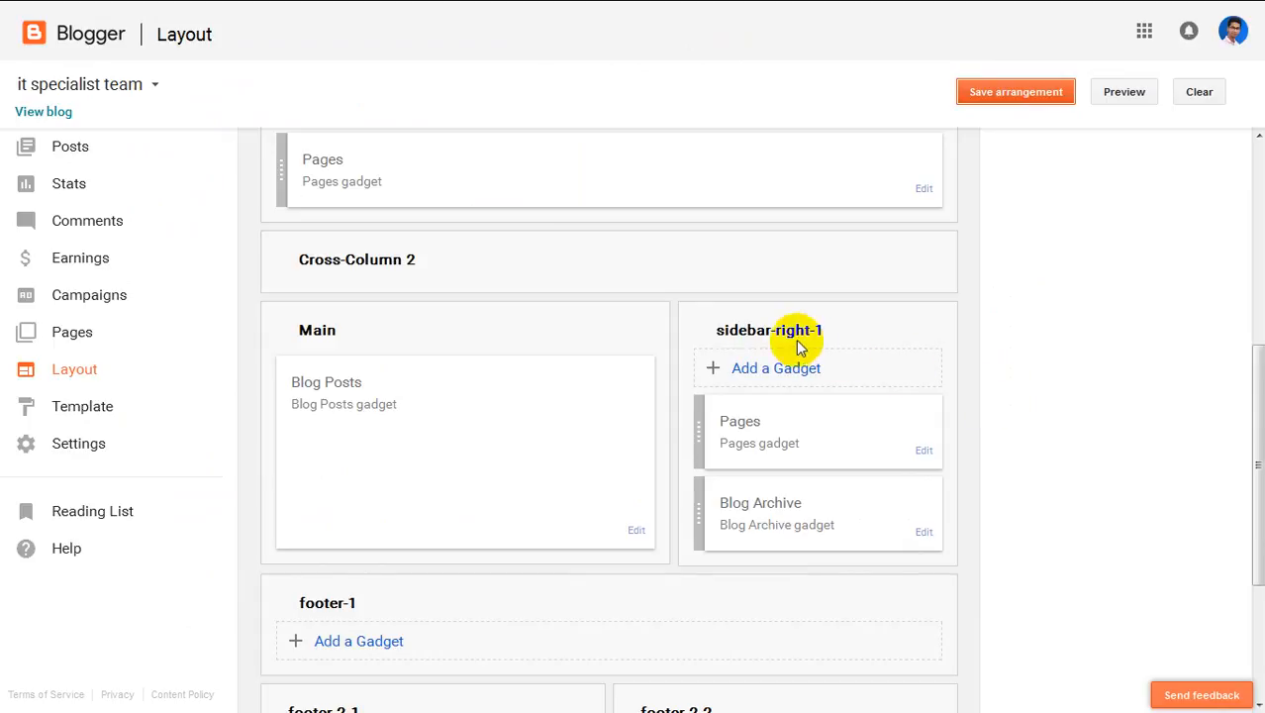
Step: Switch to the it specialist team blog and reload it to check the page menus below the header and in the sidebar
scroll(542, 234, up, 3)
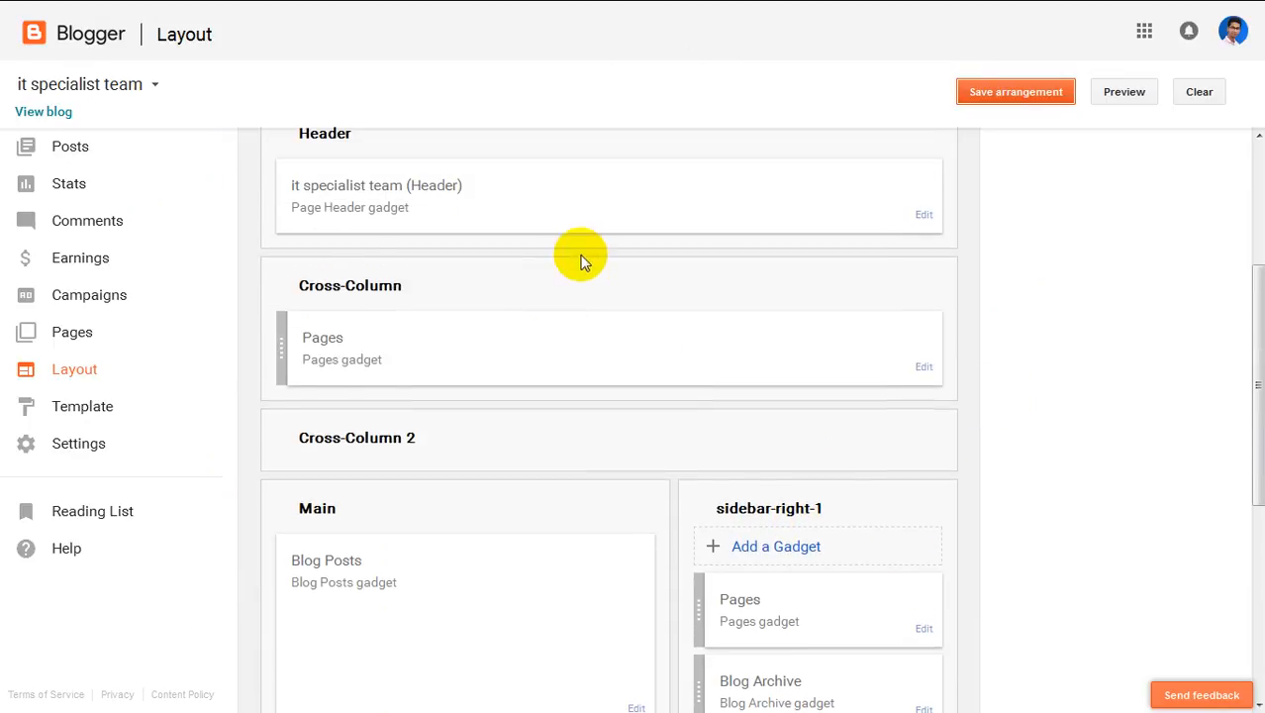
mouse_move(381, 11)
click(505, 12)
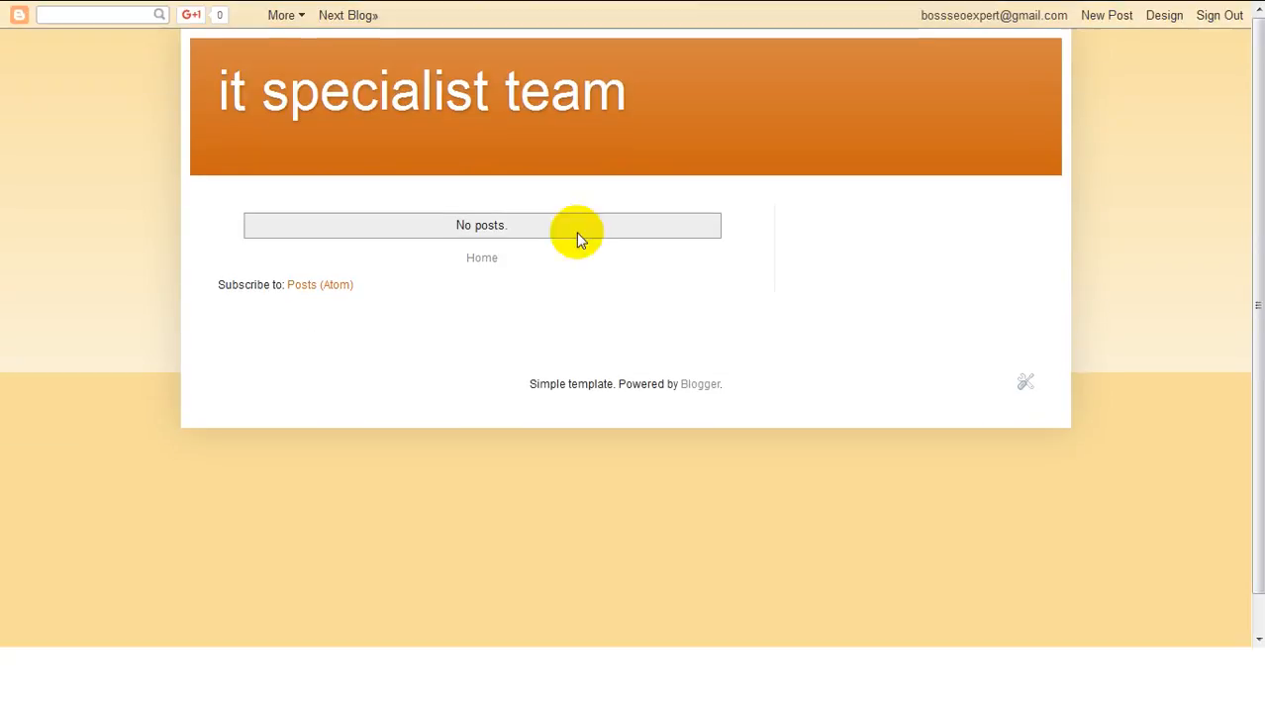
right_click(820, 261)
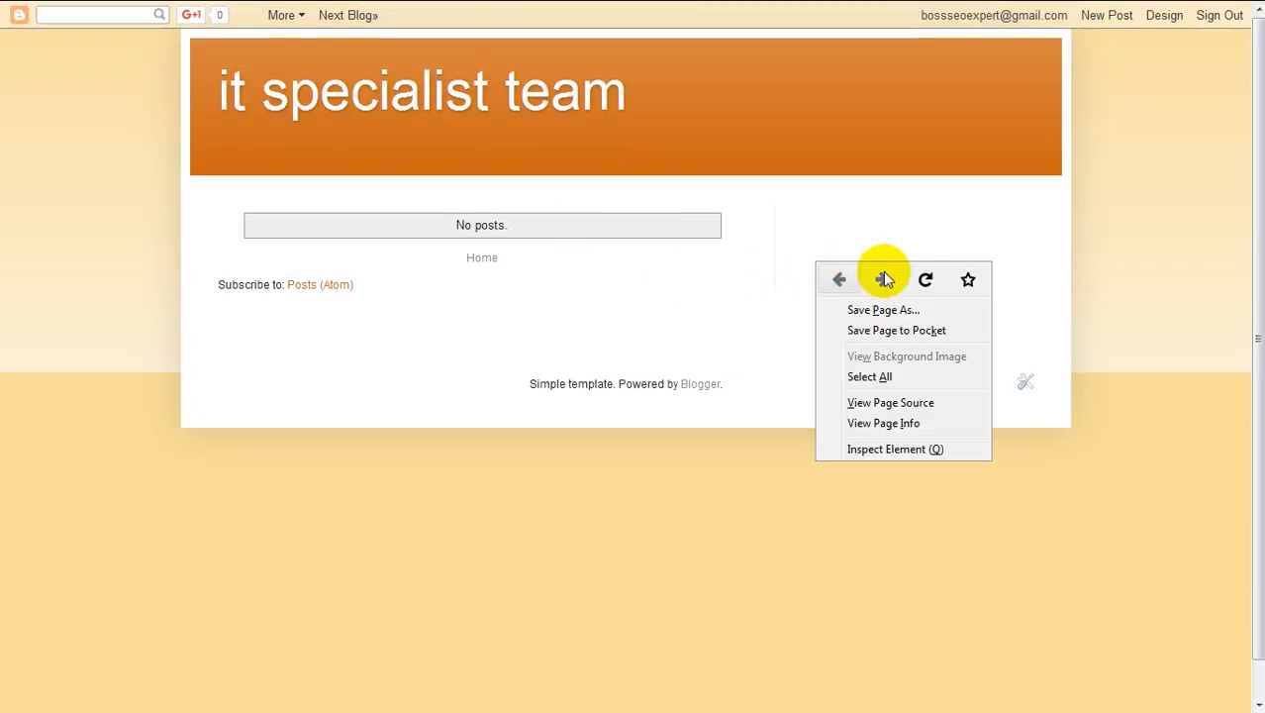
click(920, 281)
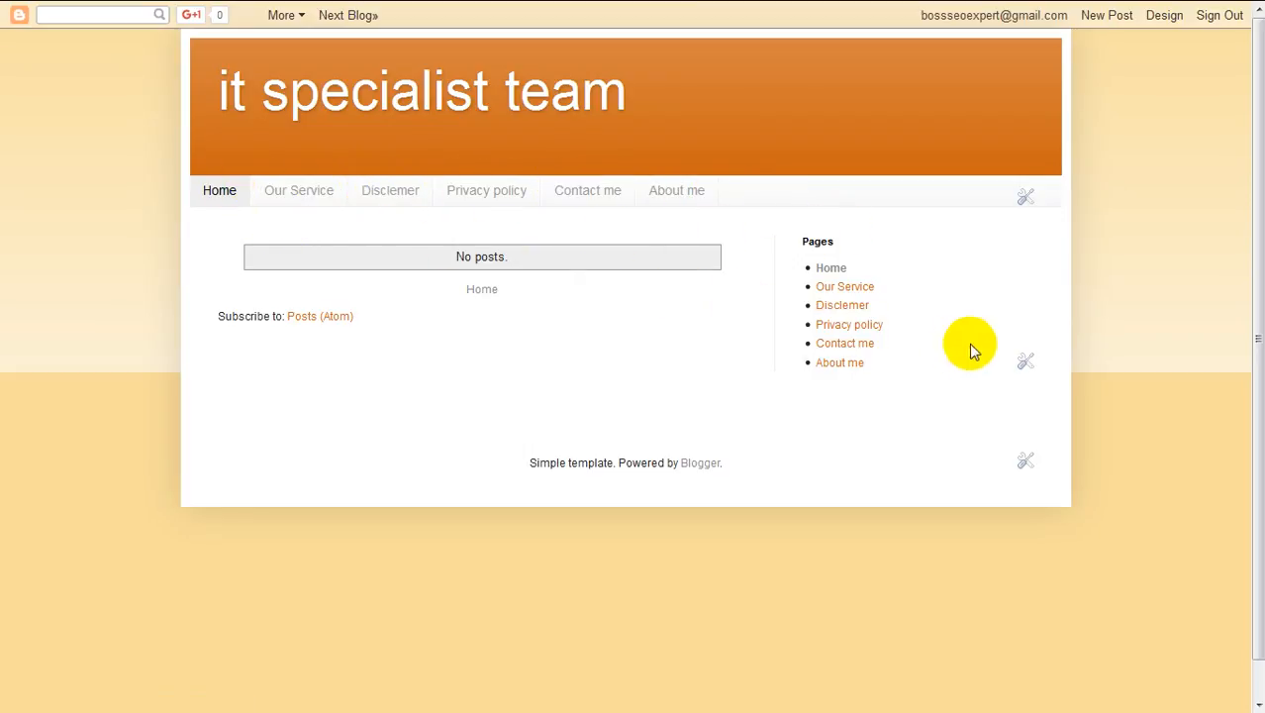
Step: Open the Privacy policy page from the blog's header menu and look through its content and comment area
click(377, 198)
click(869, 185)
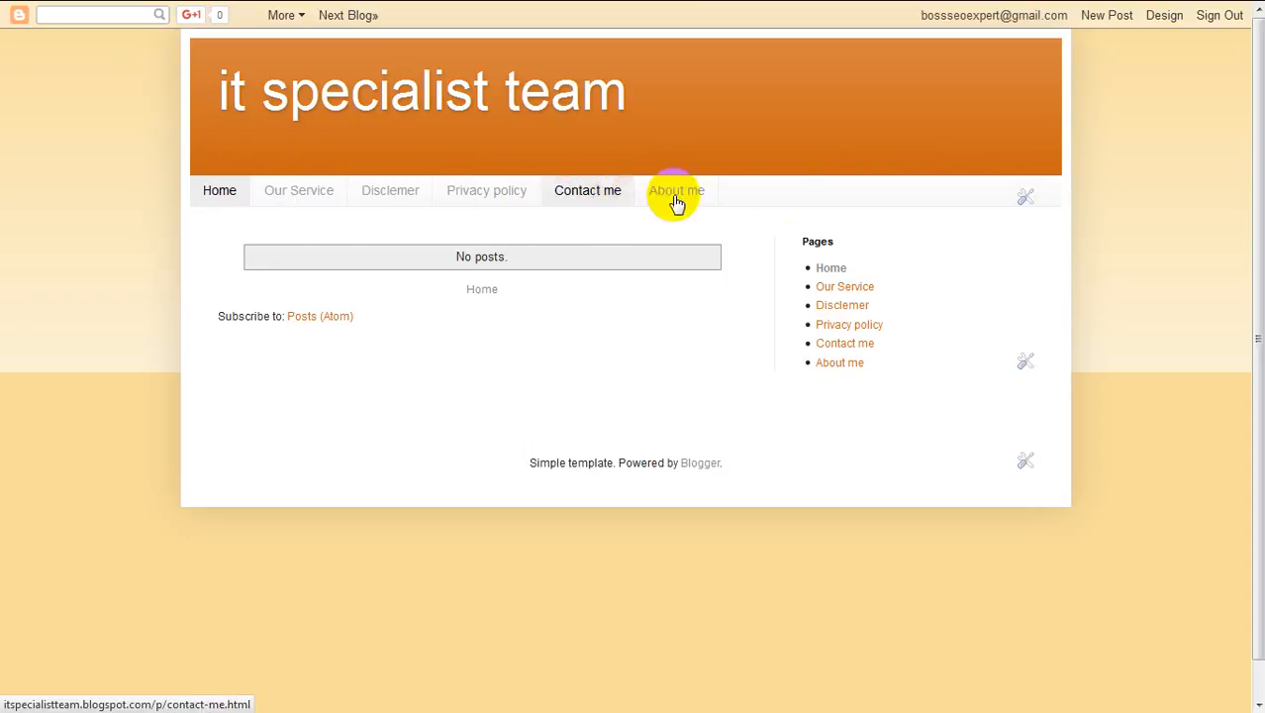
click(495, 194)
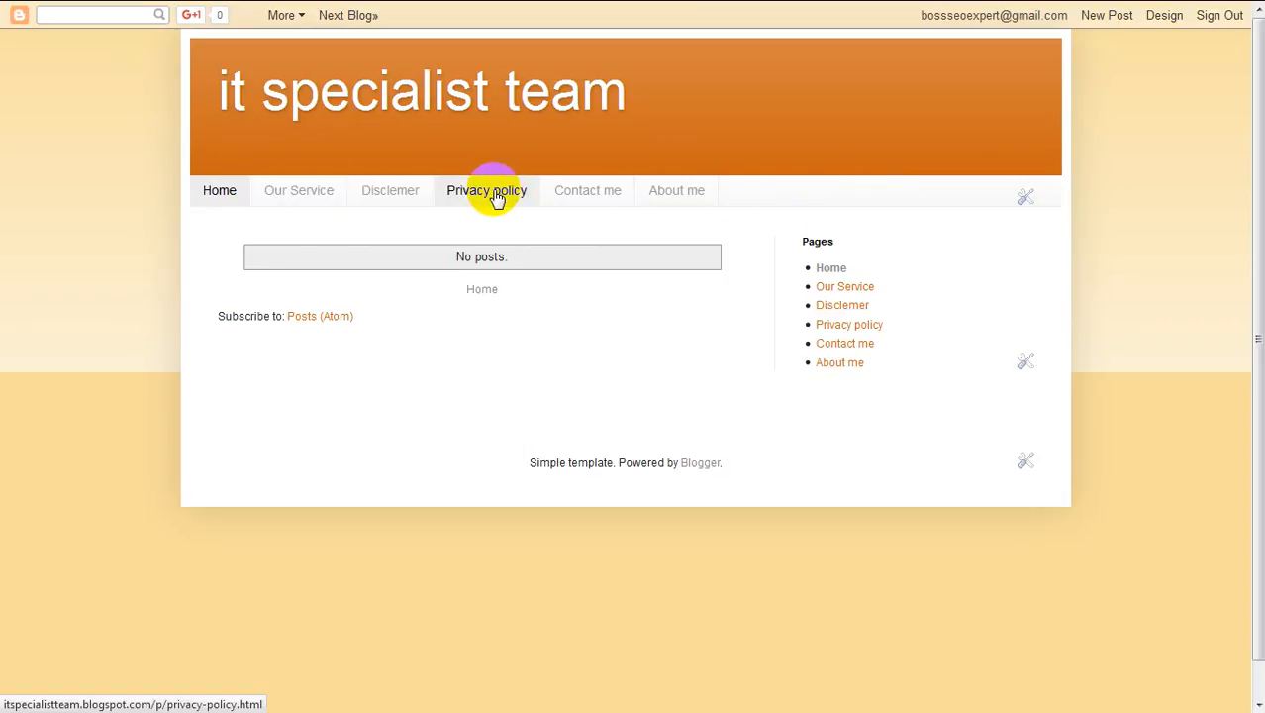
click(514, 196)
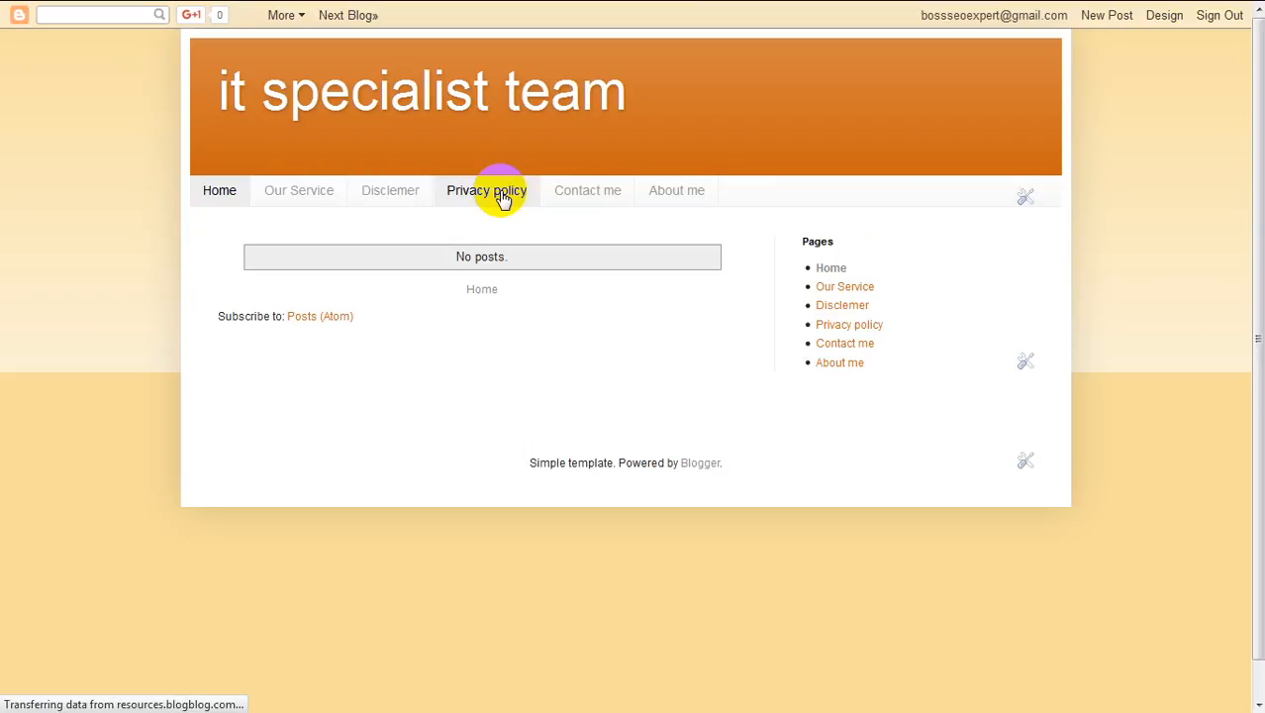
scroll(556, 388, down, 4)
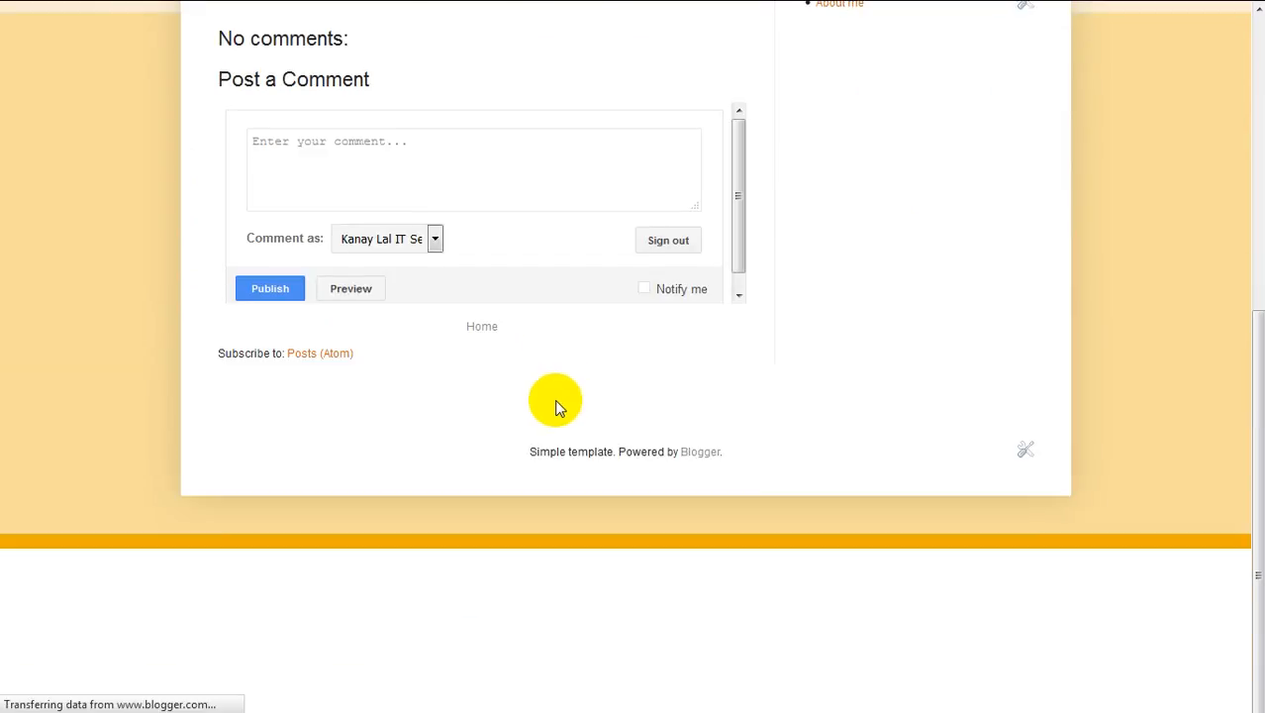
scroll(556, 406, up, 4)
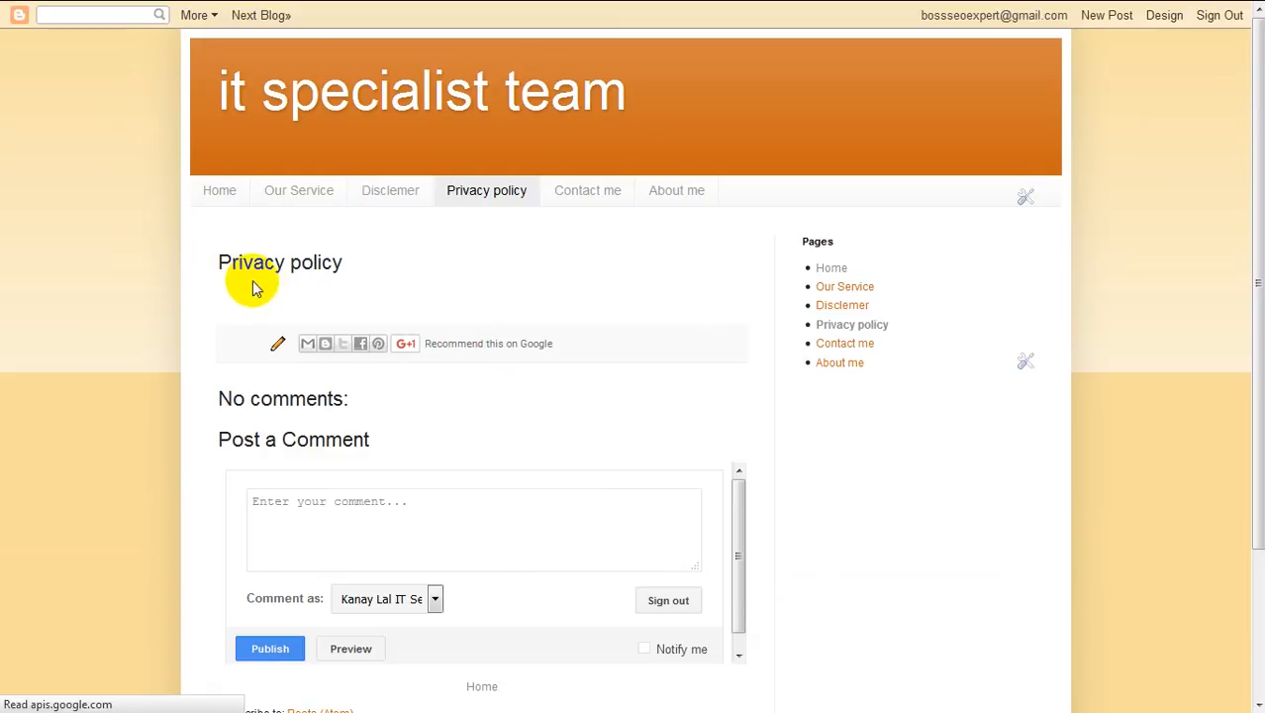
scroll(615, 451, down, 2)
scroll(508, 311, up, 2)
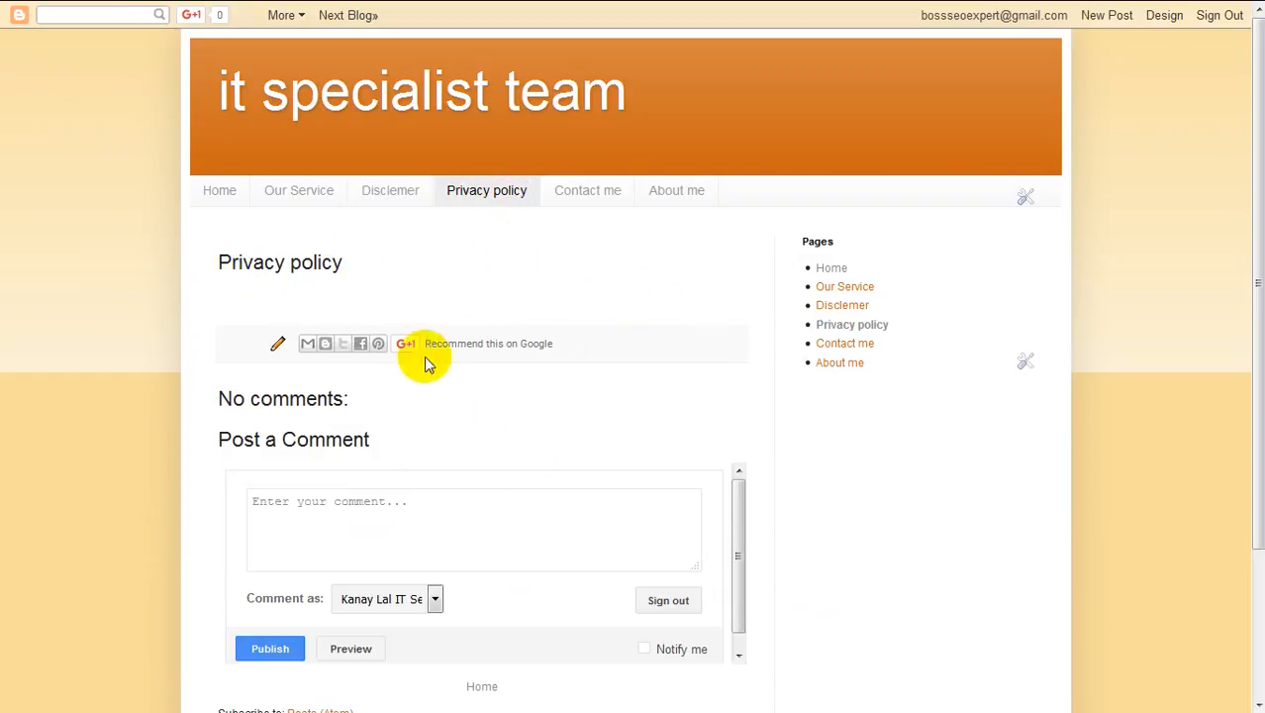
Step: View the Contact me page from the blog's header menu, review the list of all pages in Blogger, and return to the blog
click(577, 189)
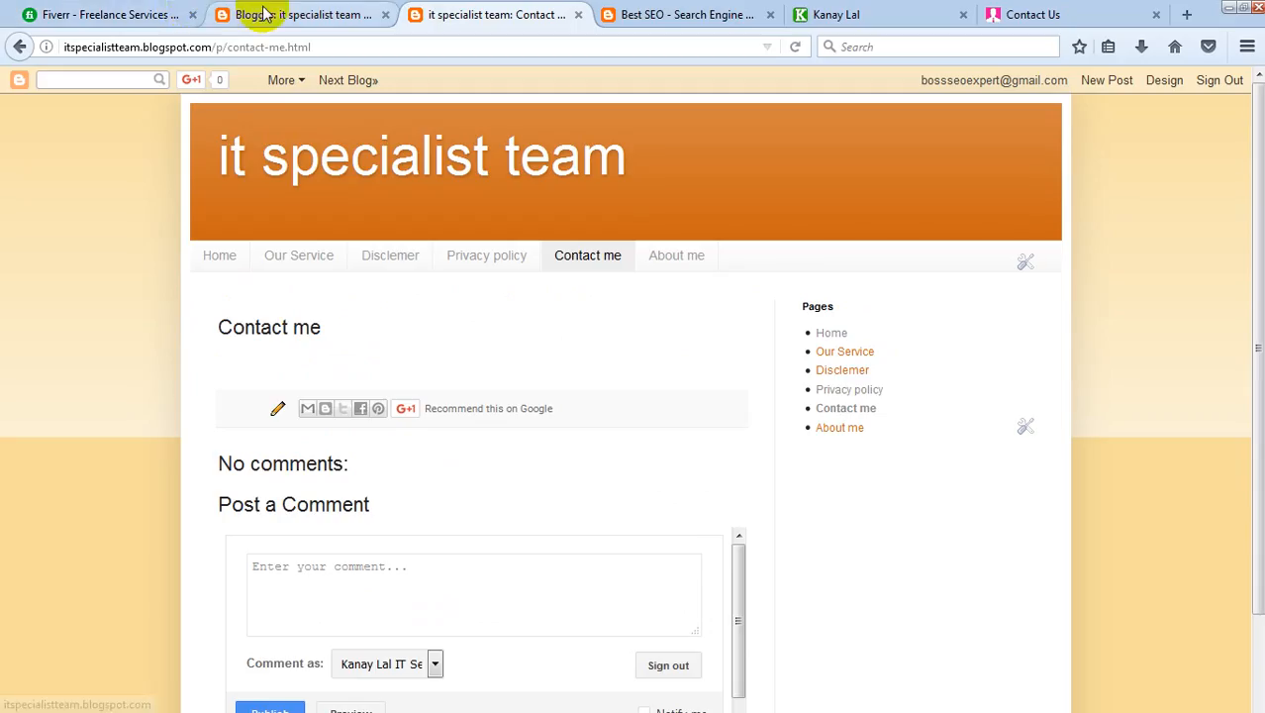
click(285, 14)
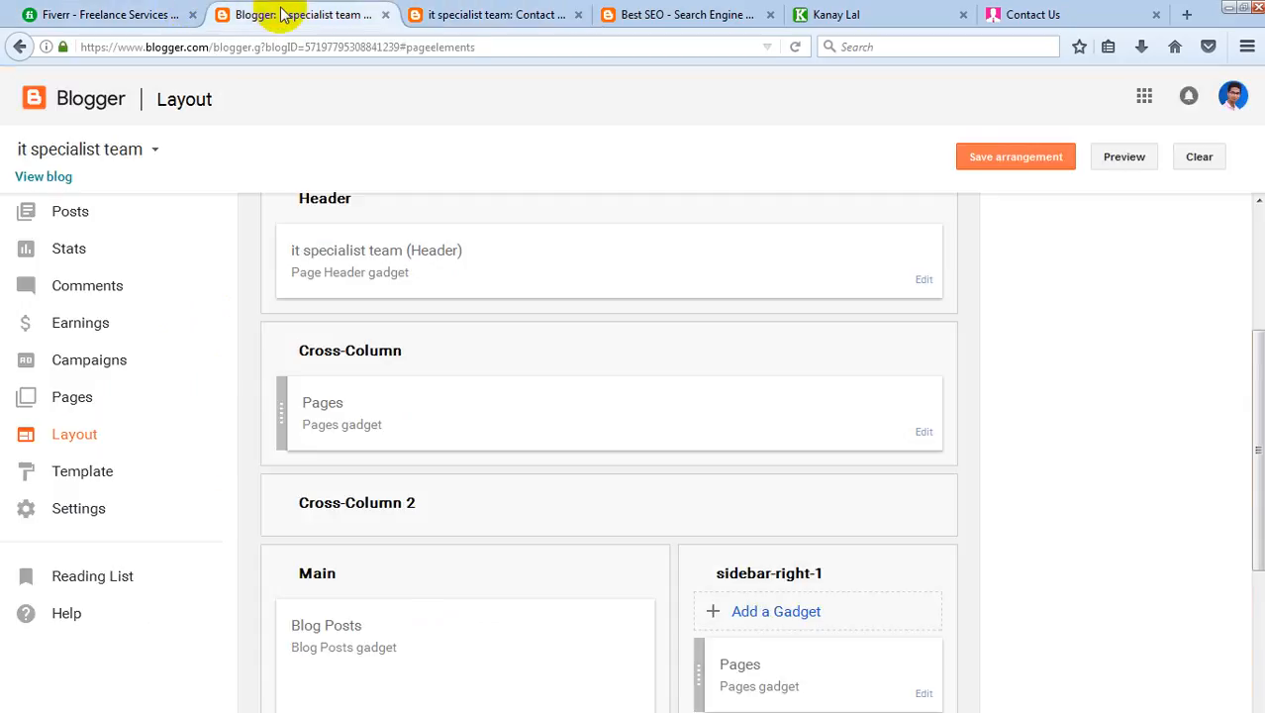
click(71, 334)
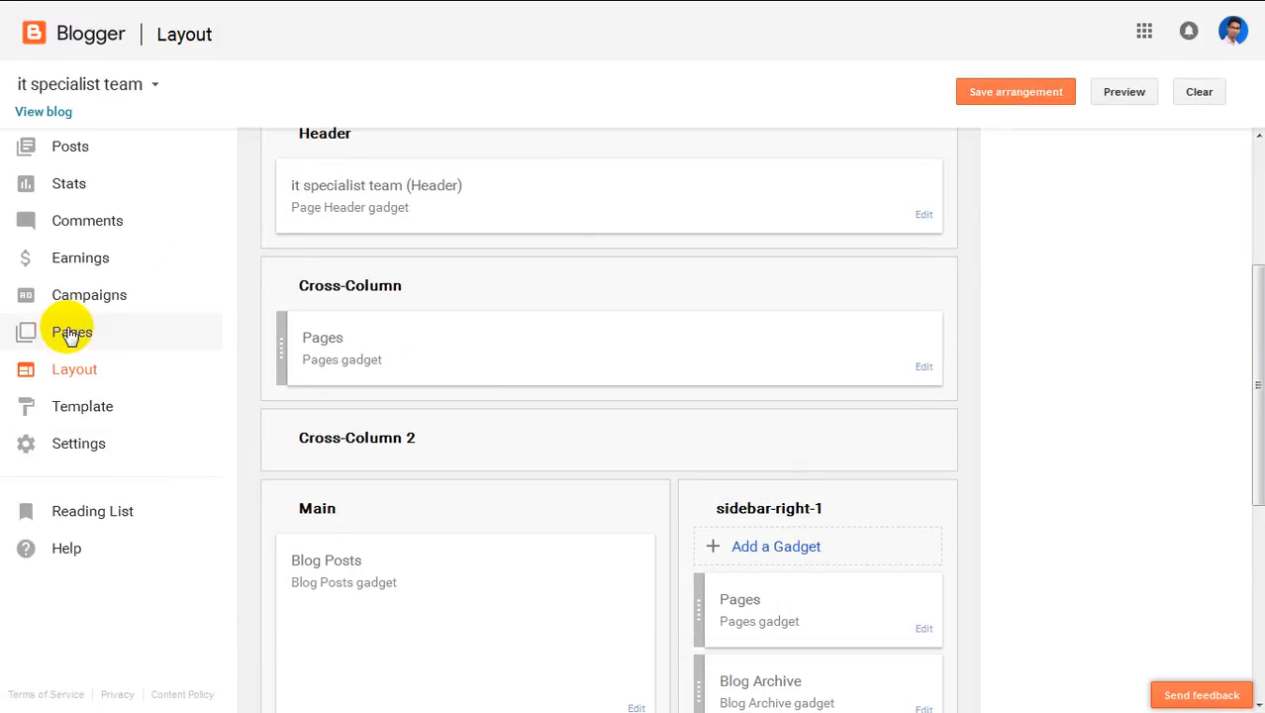
mouse_move(331, 262)
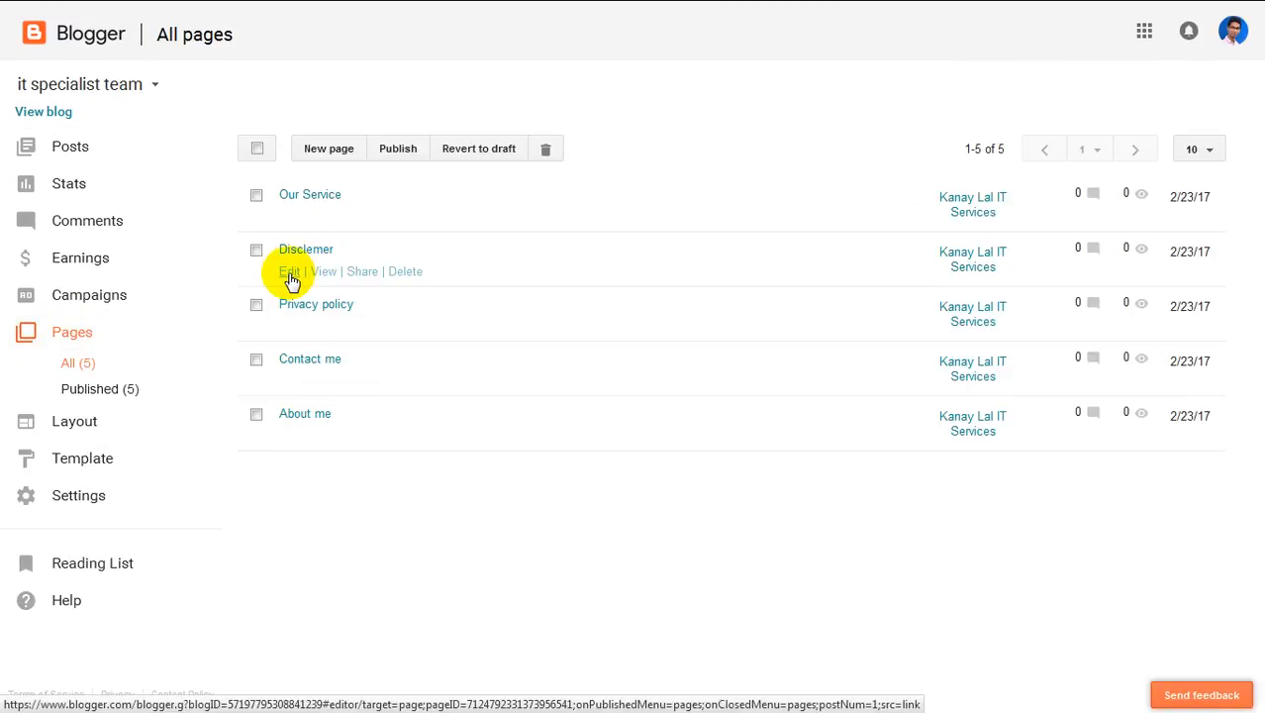
mouse_move(644, 20)
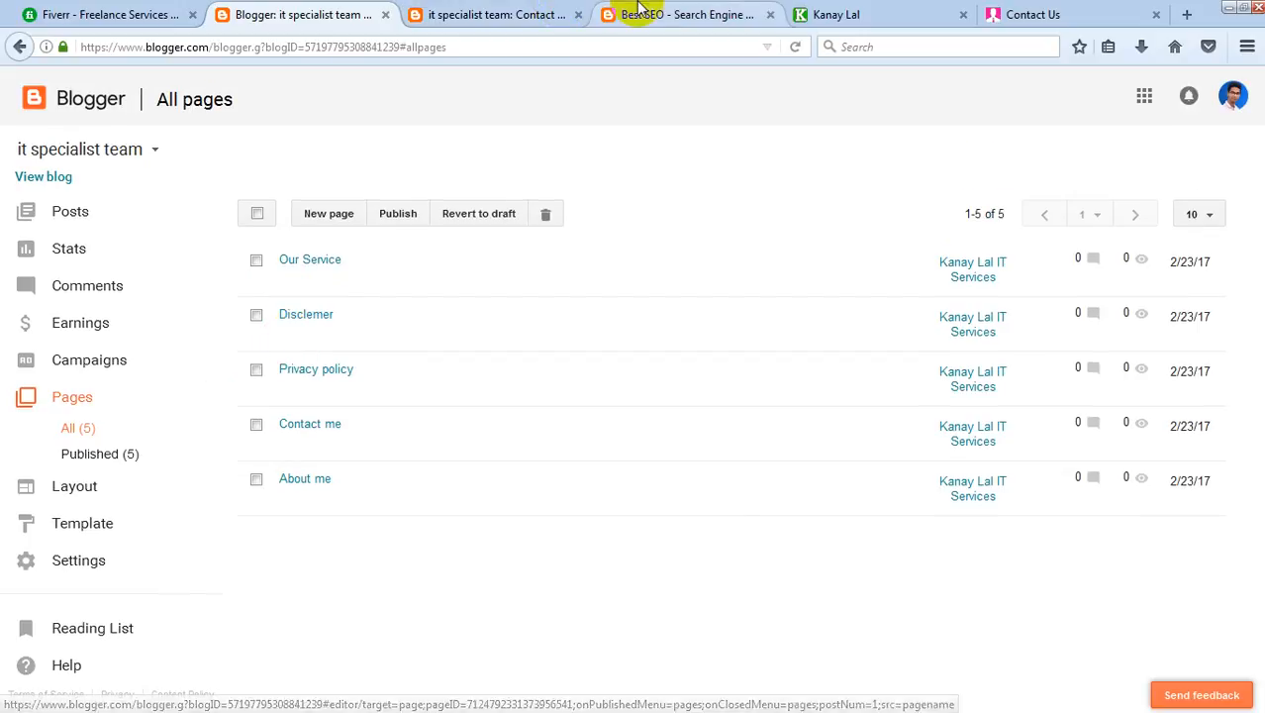
click(530, 12)
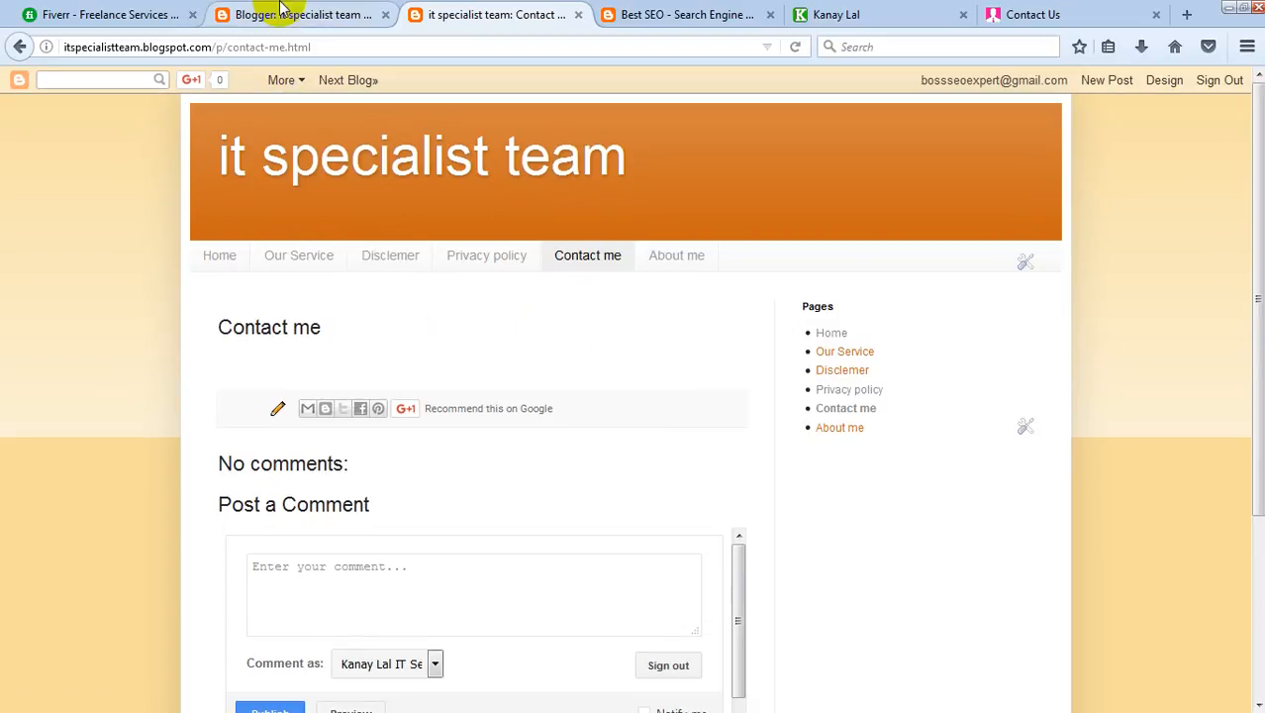
Step: Switch back to Blogger and open the Advanced settings for customizing the blog's live template
click(282, 7)
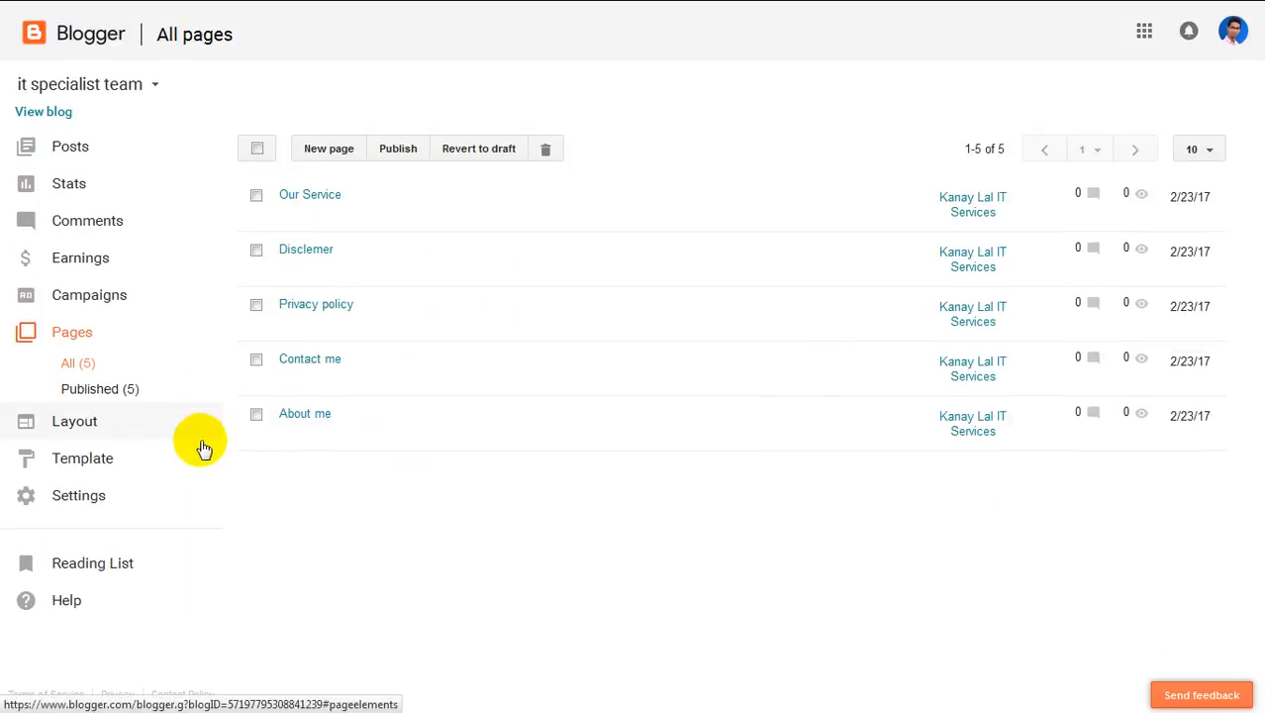
click(115, 457)
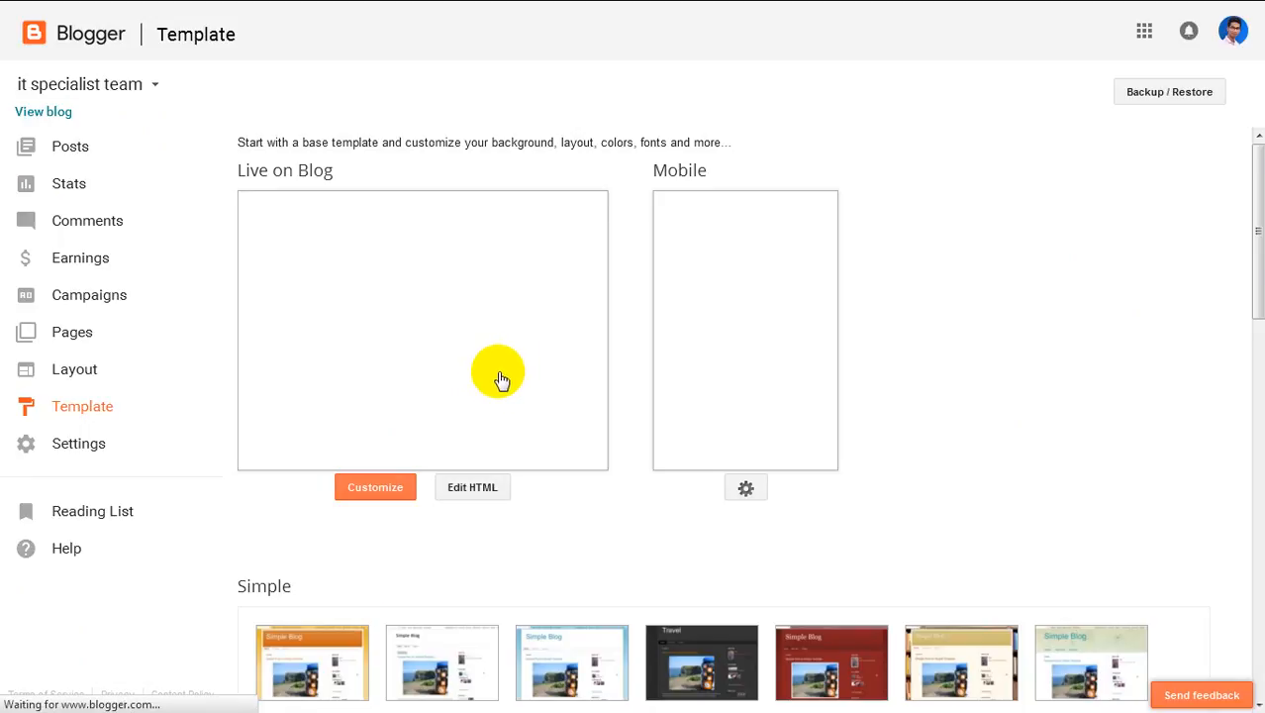
scroll(506, 388, down, 2)
scroll(600, 381, up, 2)
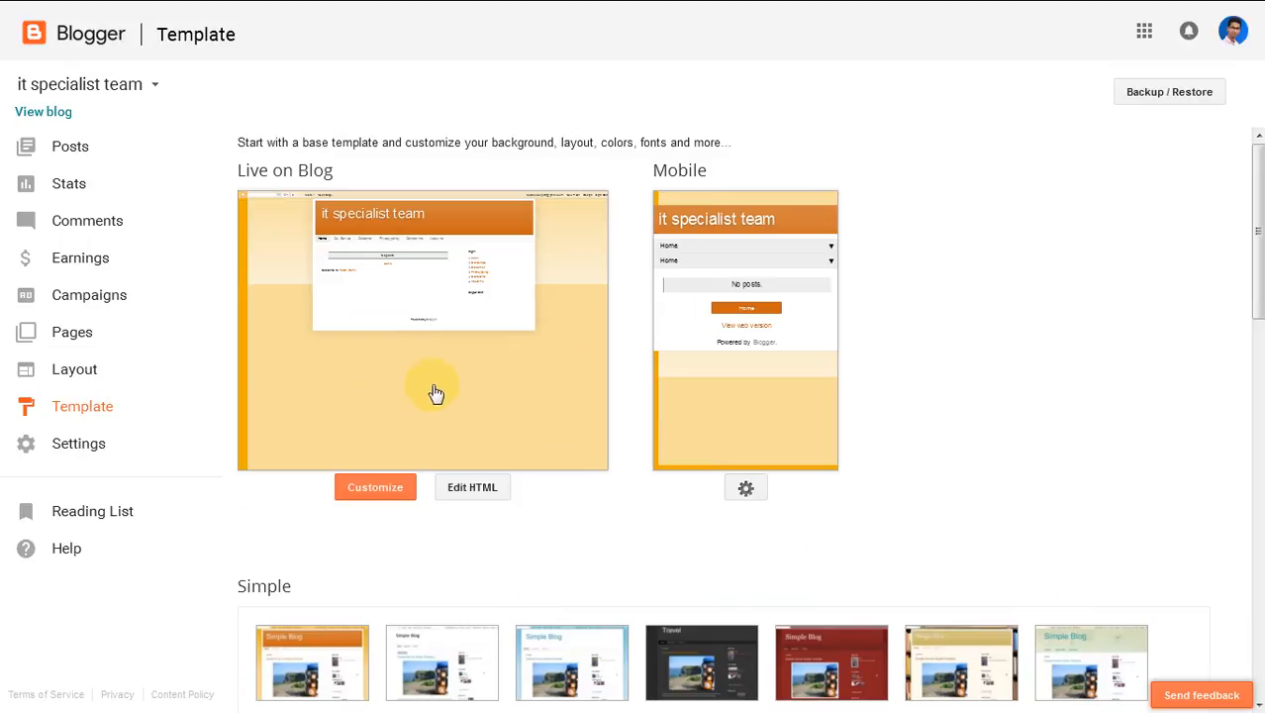
click(385, 491)
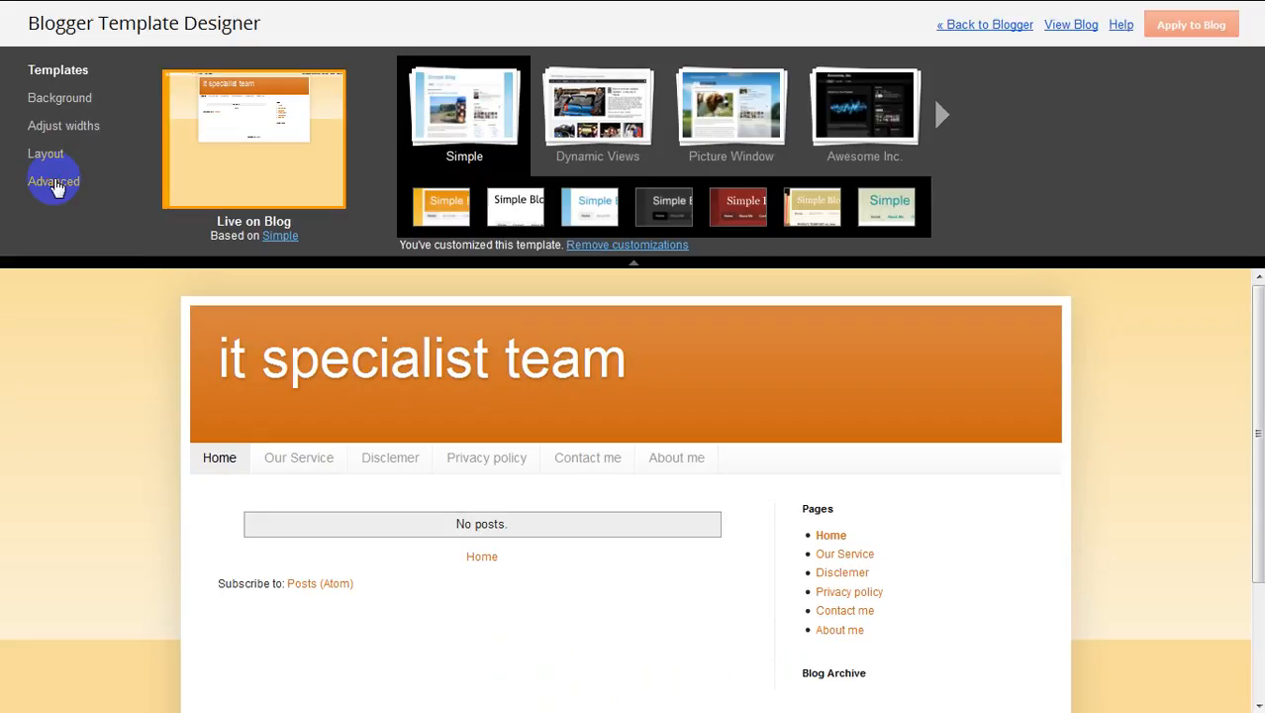
click(55, 184)
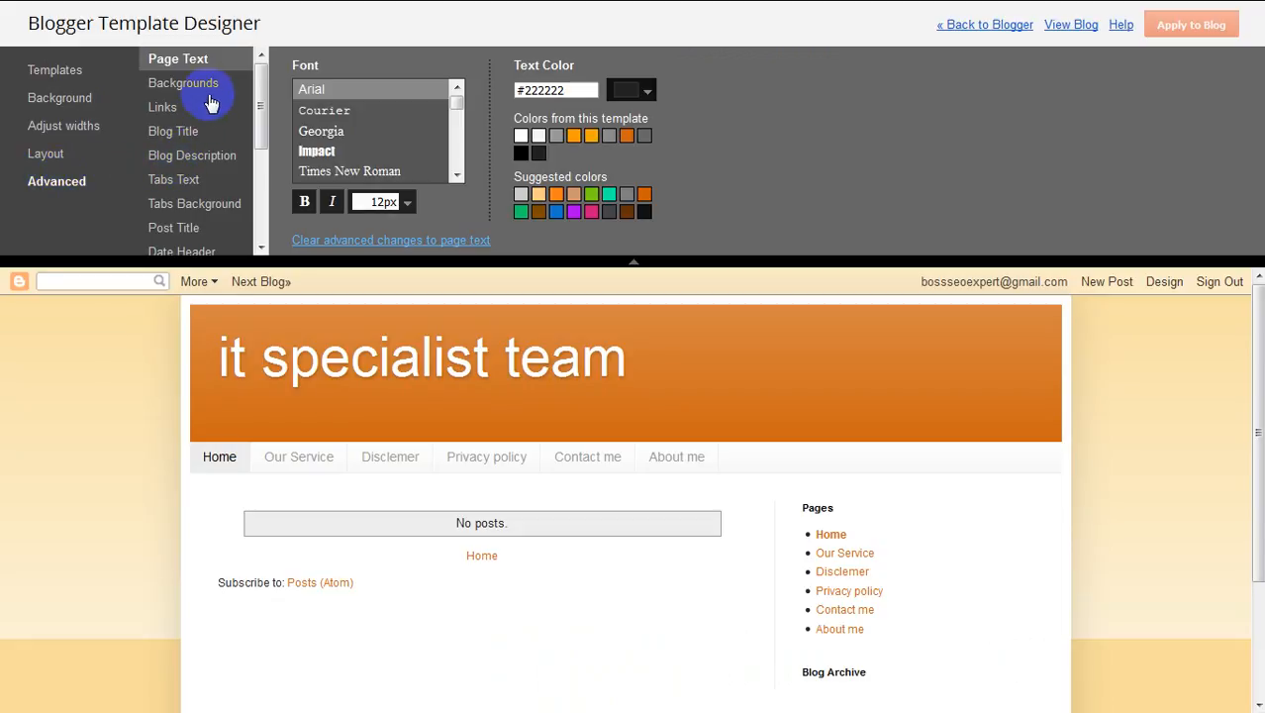
Step: Look through the Advanced template categories, viewing the Gadgets and Page Text settings
scroll(213, 134, down, 4)
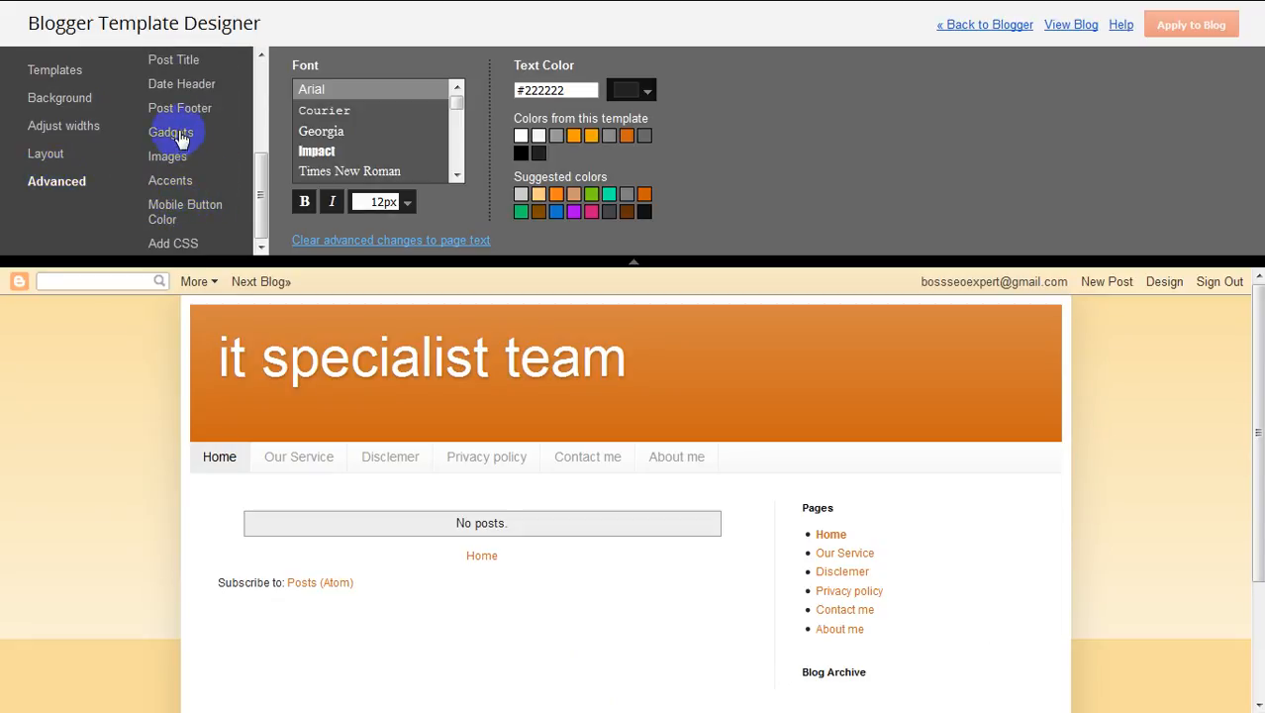
click(179, 135)
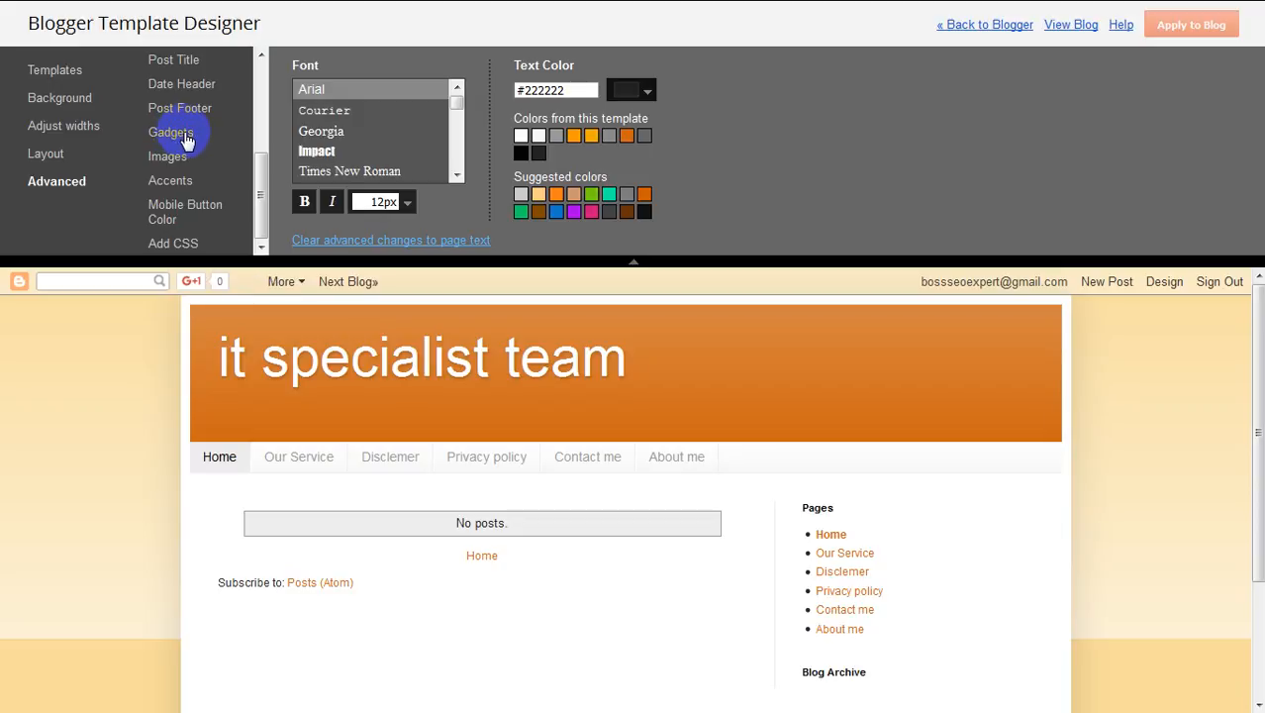
scroll(188, 134, up, 4)
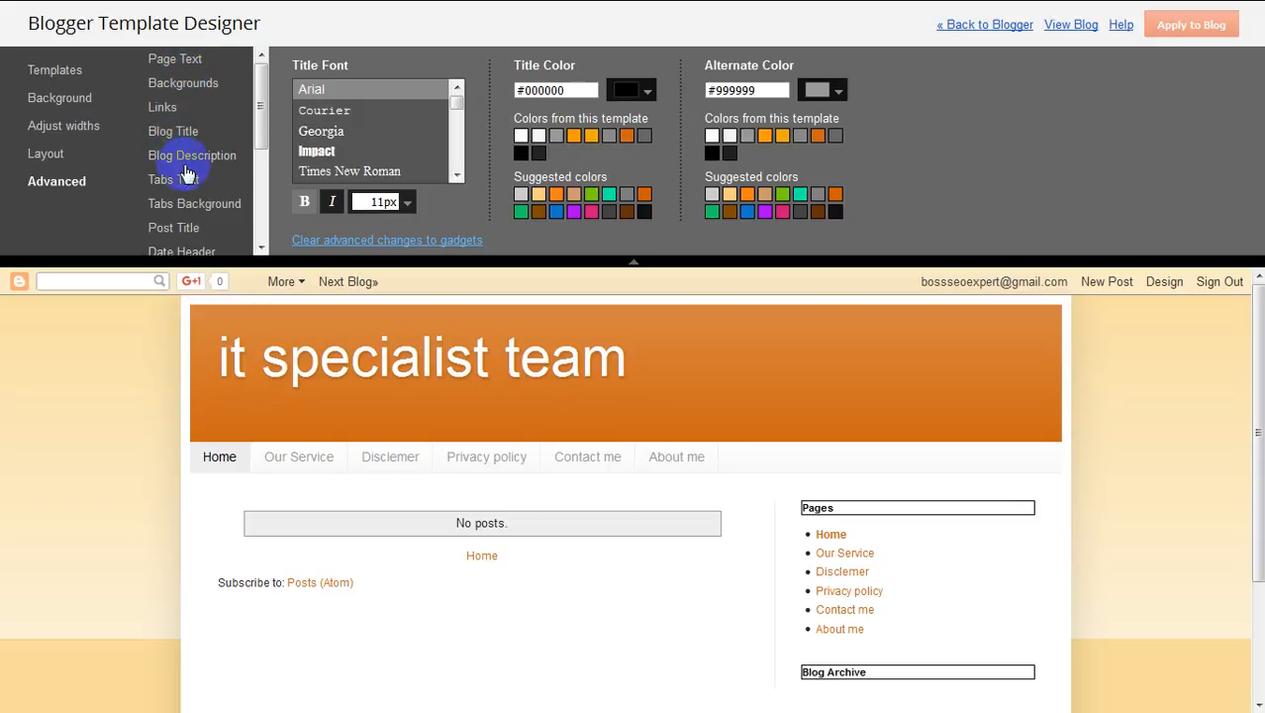
click(191, 62)
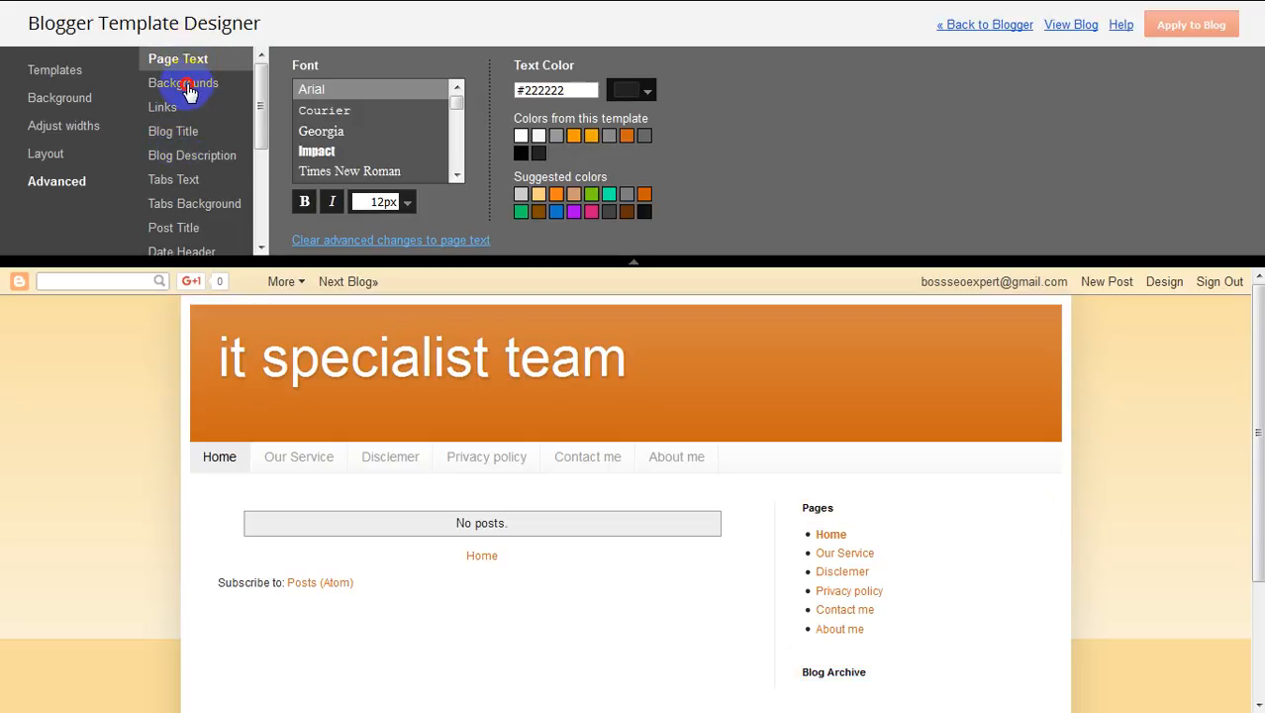
Step: Set the Tabs Text font to Impact for the page menu below the header
click(227, 181)
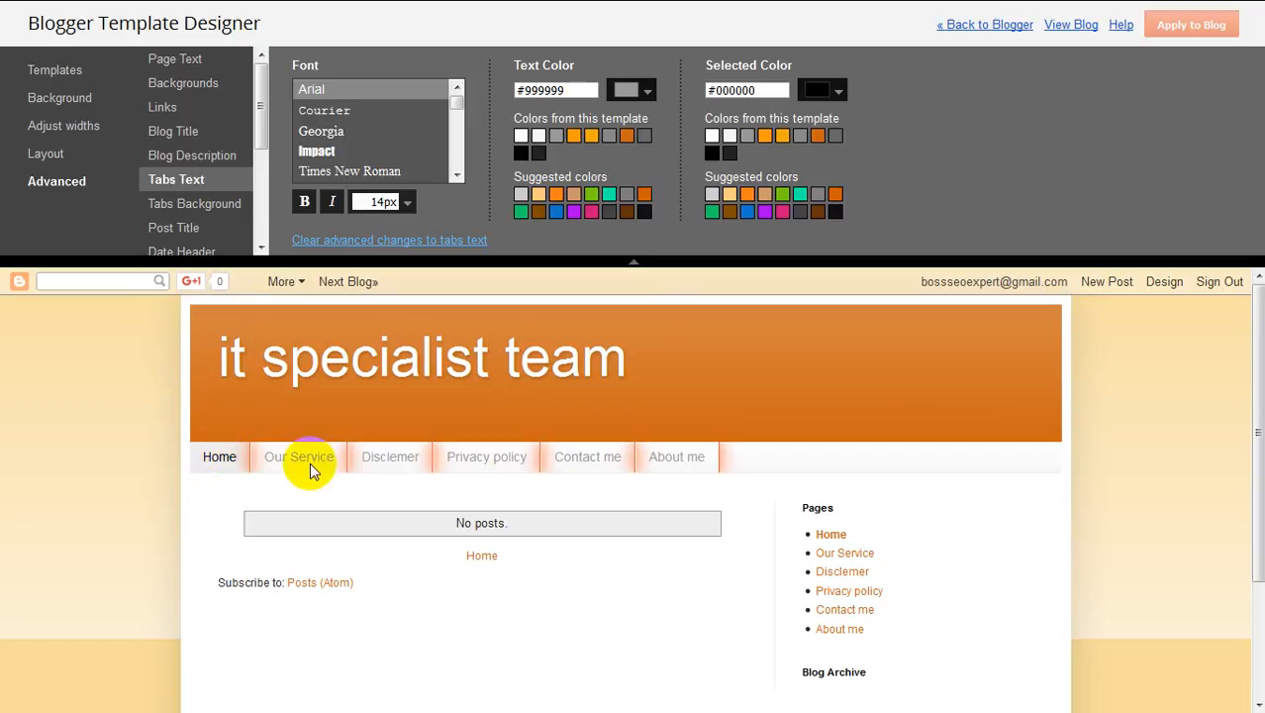
click(333, 132)
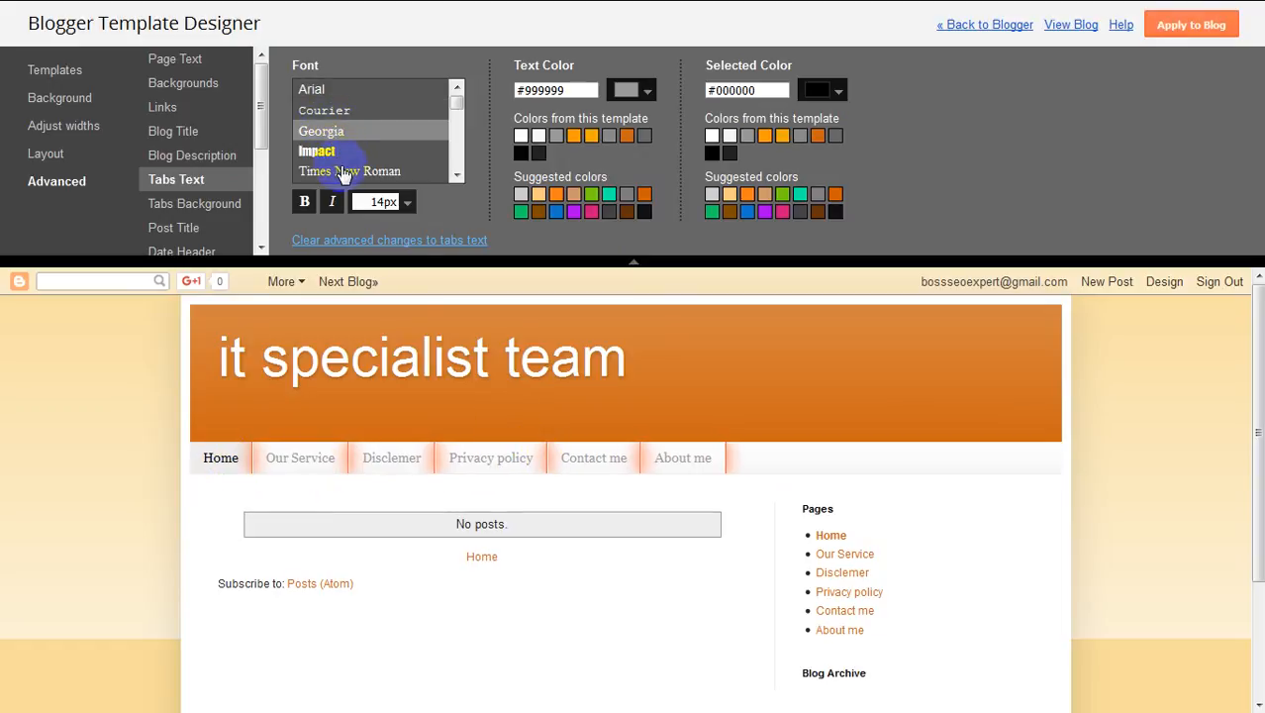
click(344, 173)
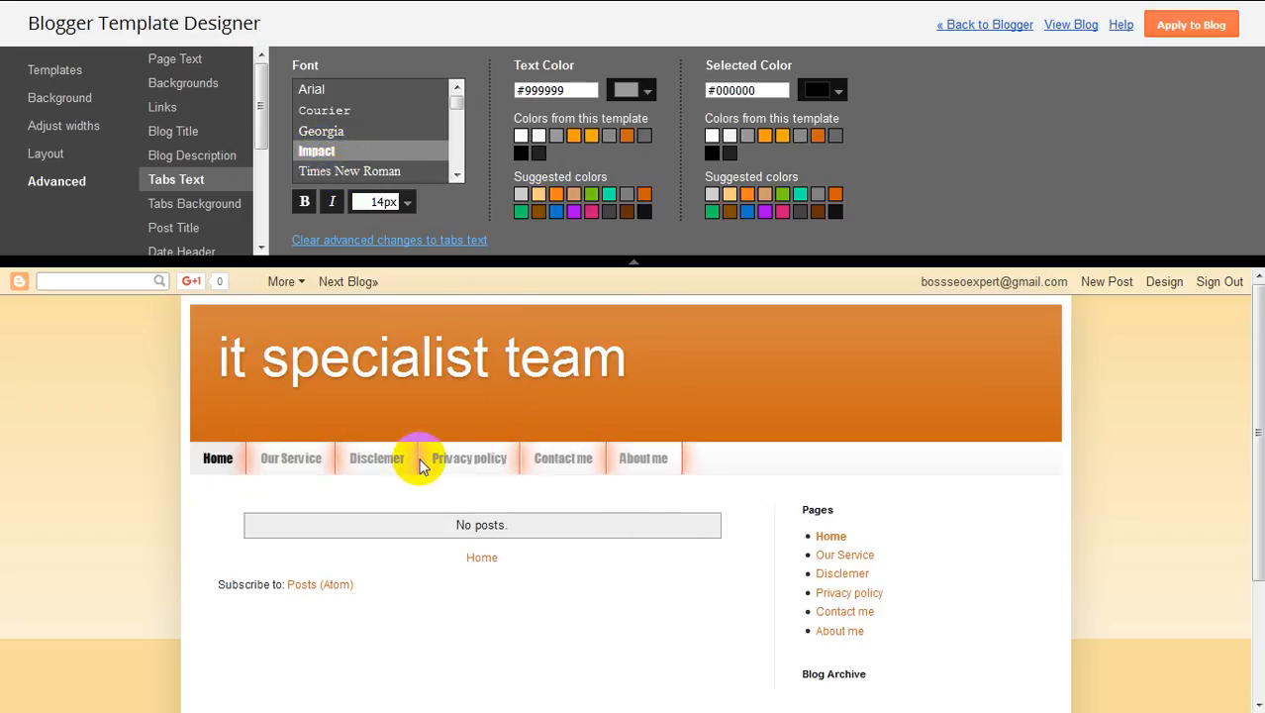
Step: Try several blue shades for the Tabs Text color and set it to #0b5394
click(632, 91)
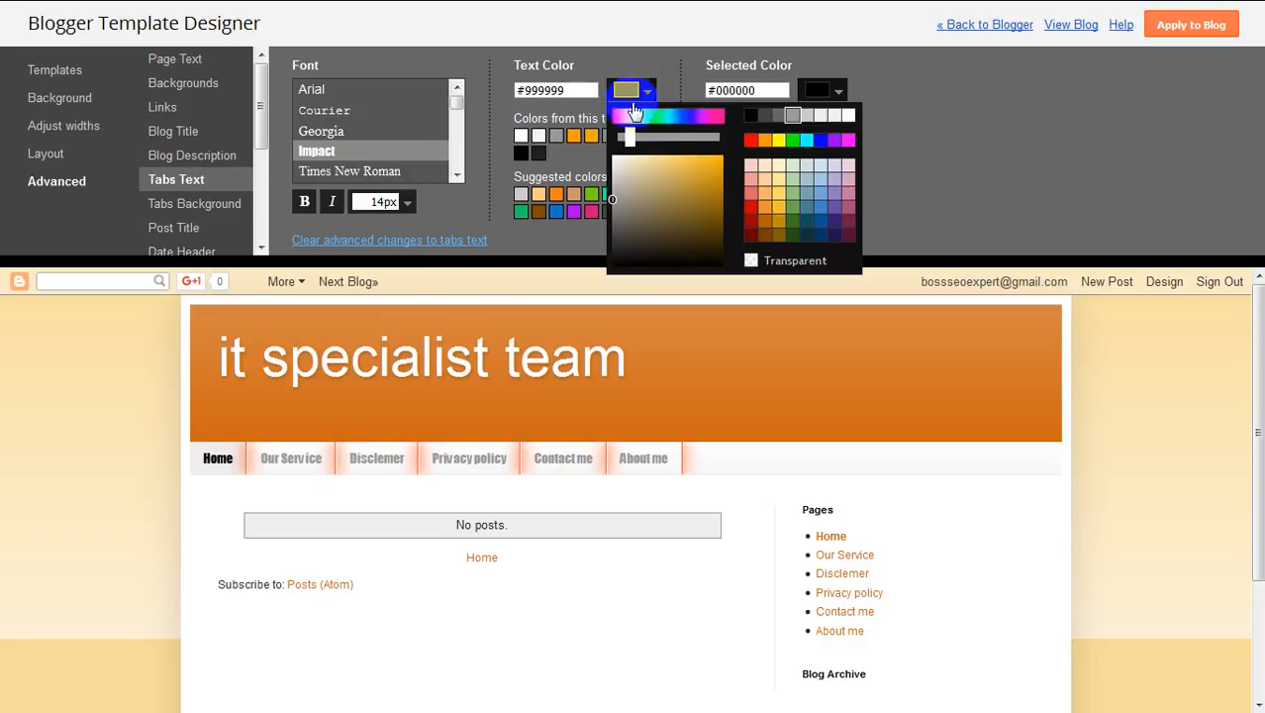
click(821, 143)
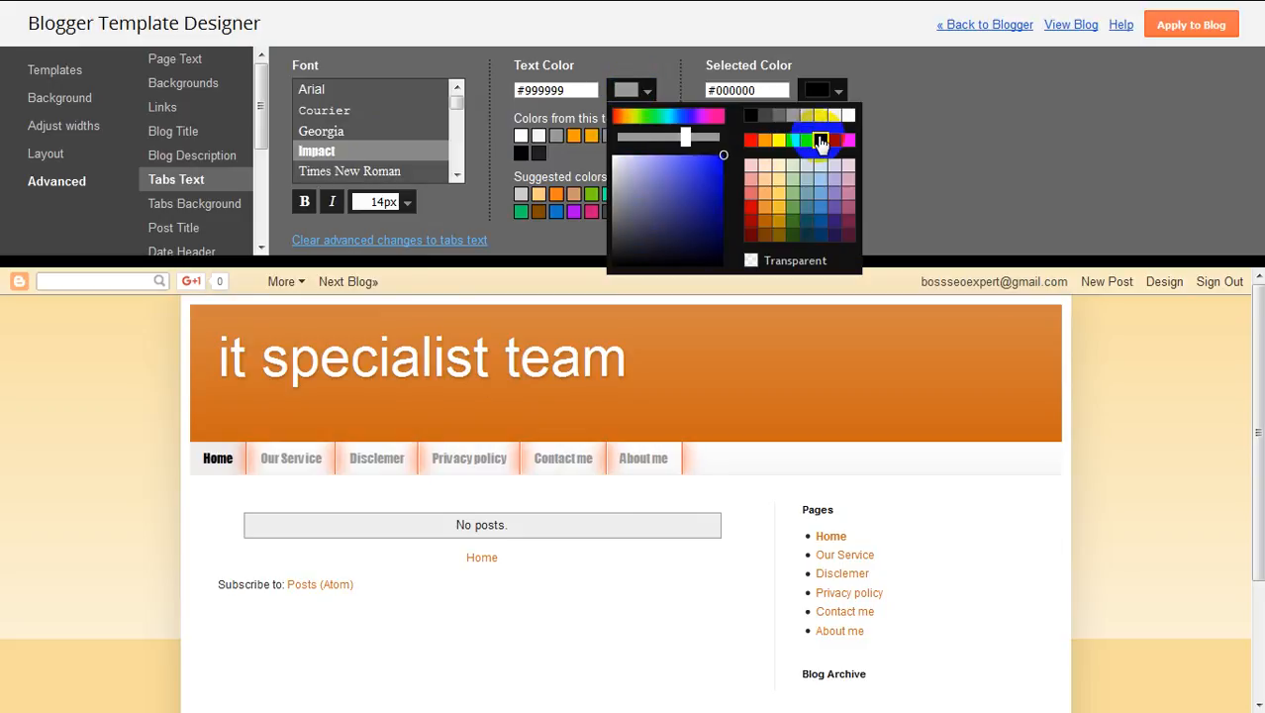
click(793, 220)
click(821, 206)
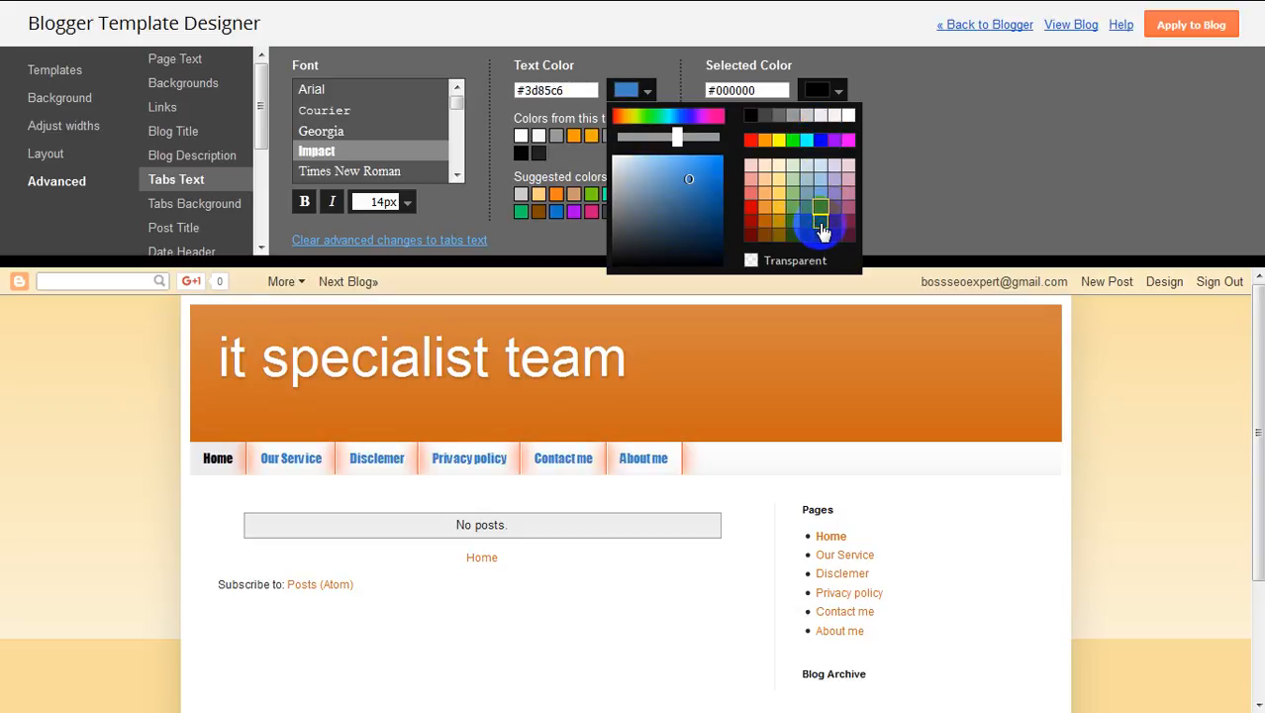
click(820, 222)
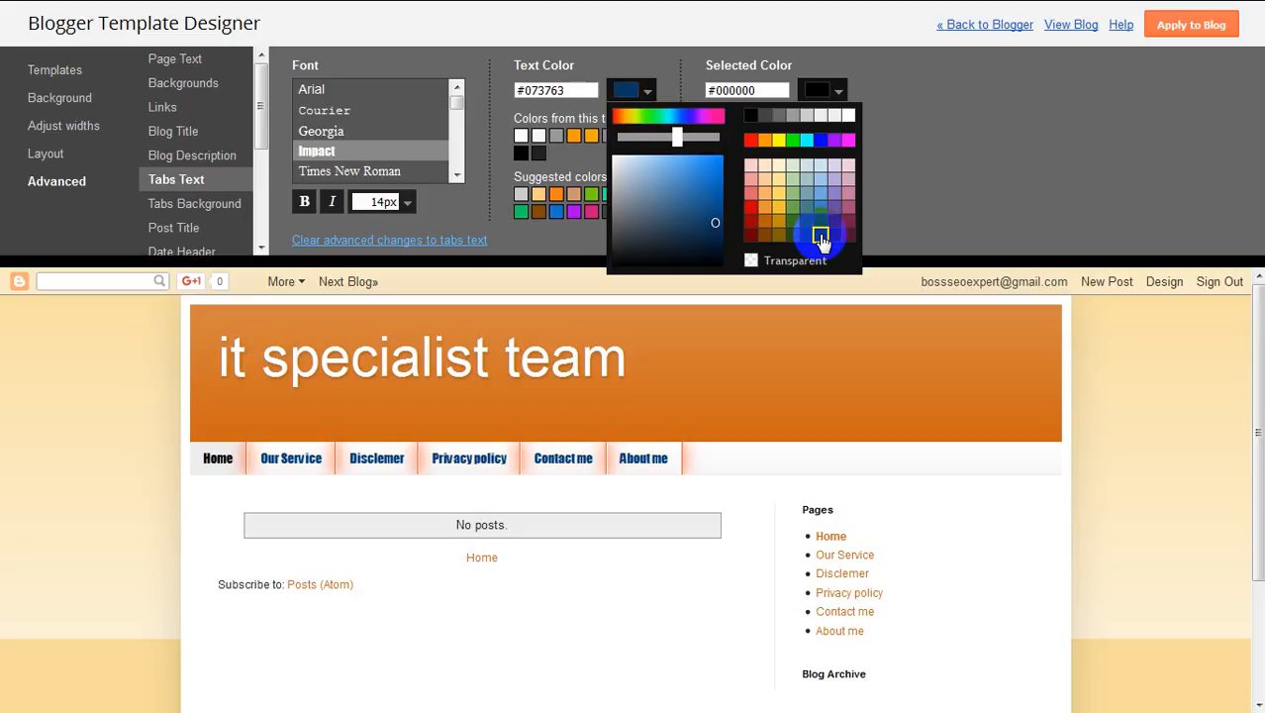
click(821, 221)
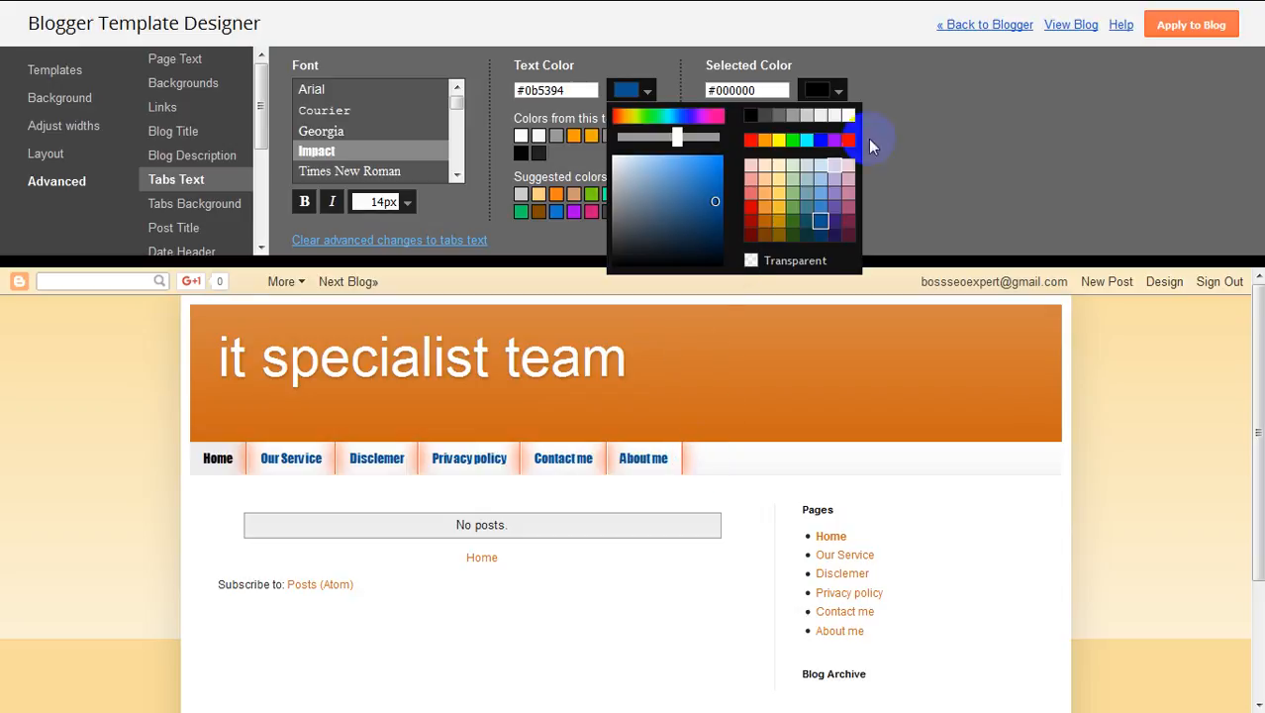
click(1003, 132)
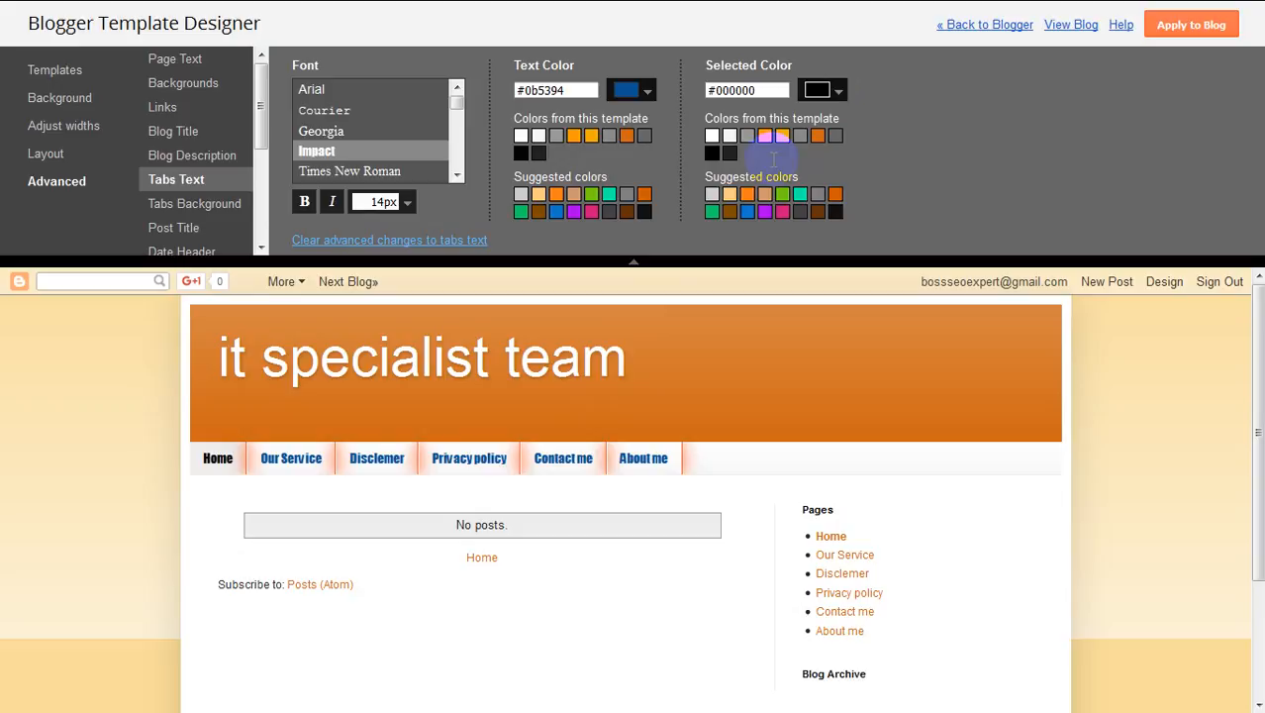
Step: Set the background color of Tabs Background to the dark blue #0b5394
click(174, 208)
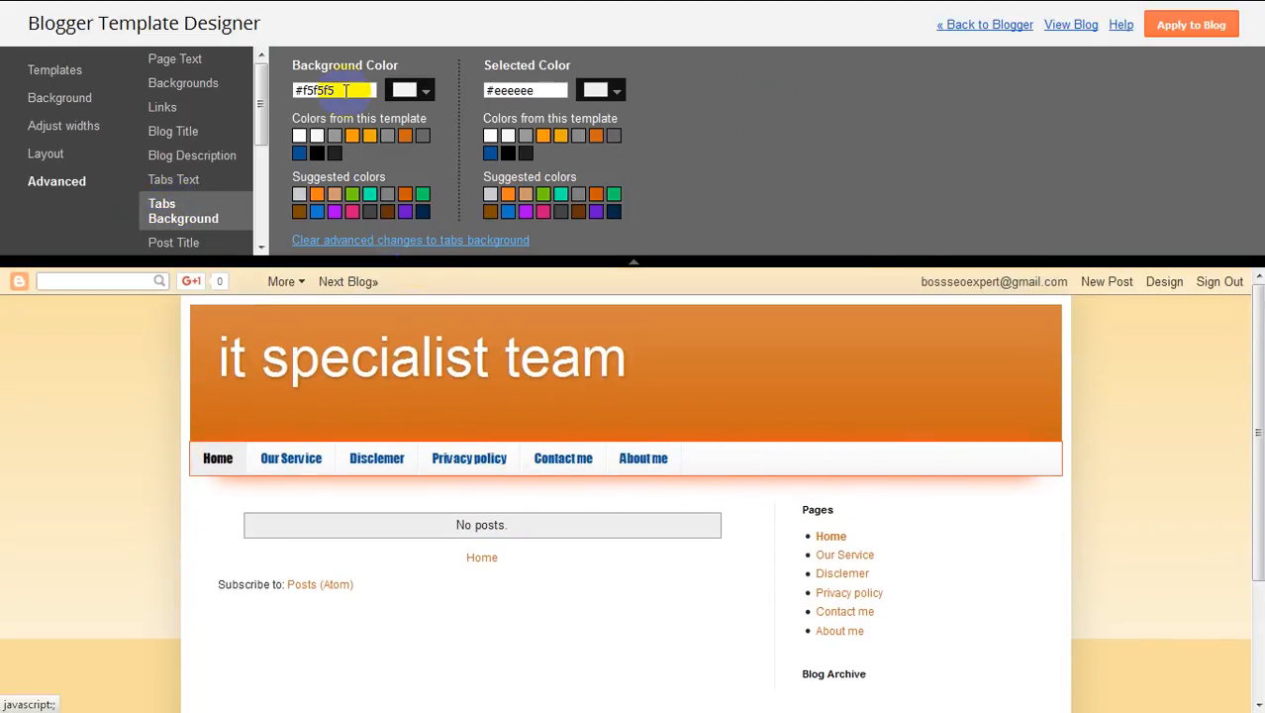
click(406, 92)
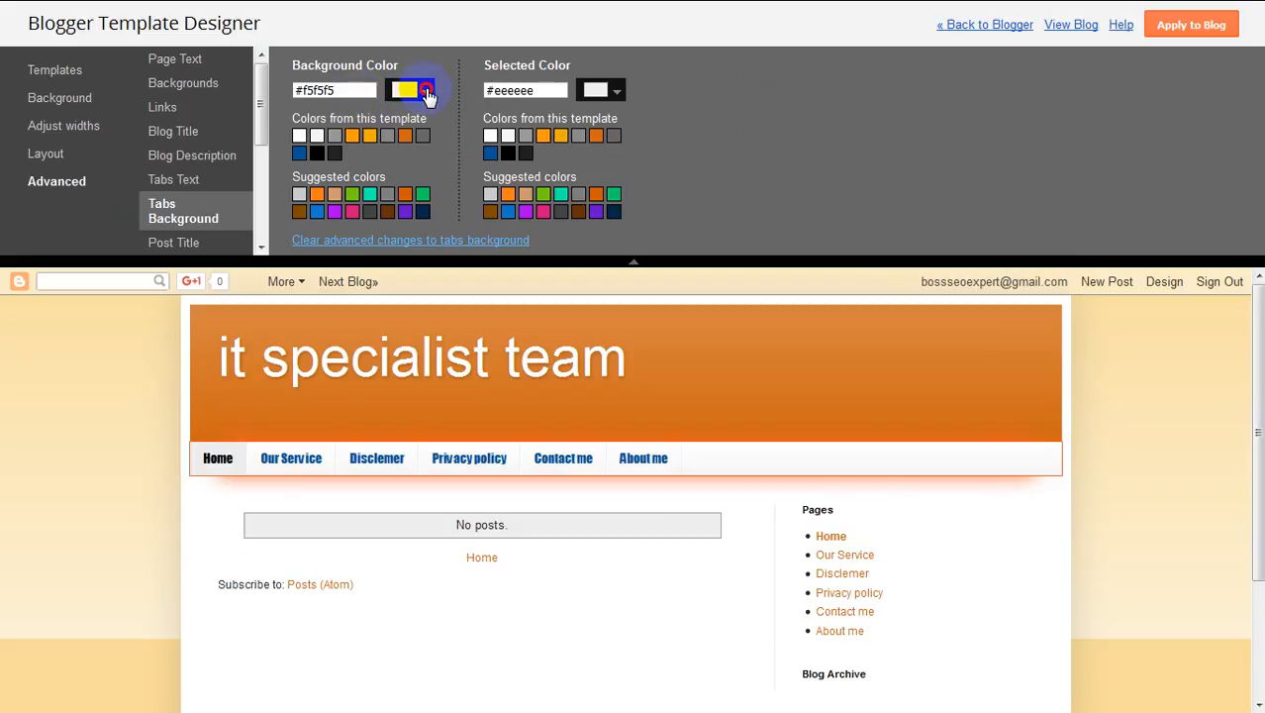
click(427, 93)
drag(480, 166, 491, 212)
click(586, 223)
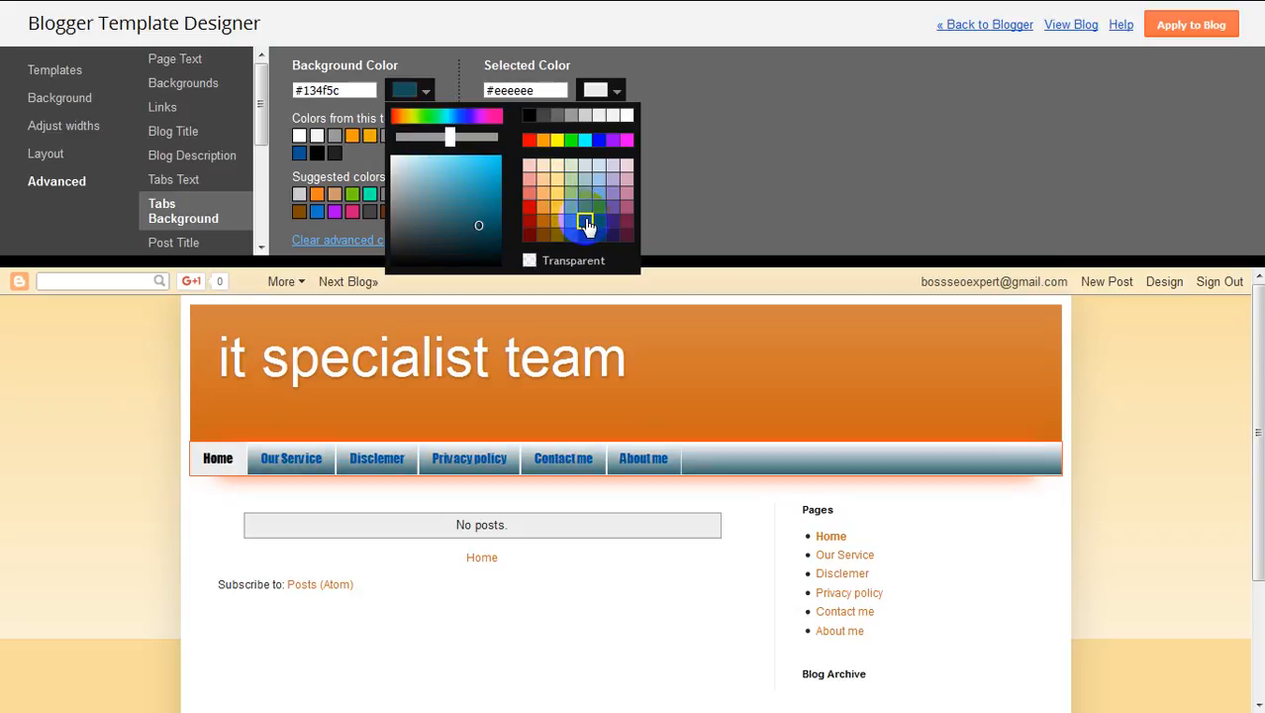
click(599, 235)
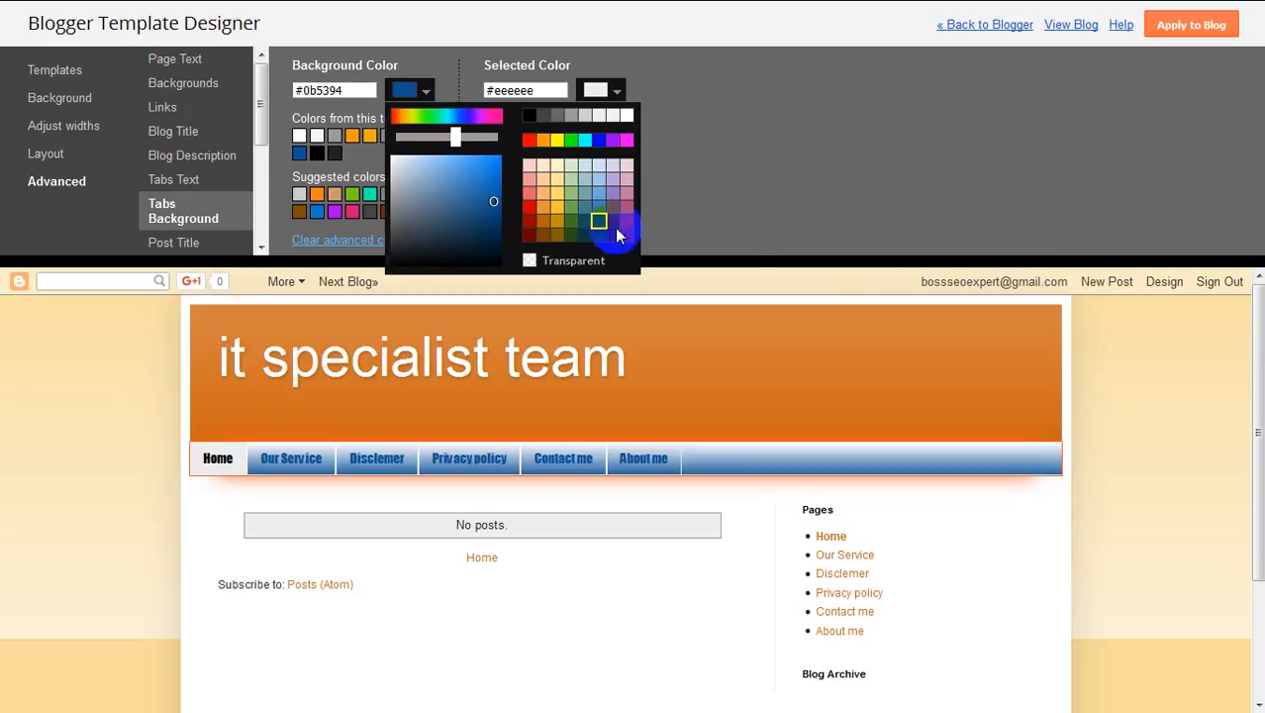
click(898, 191)
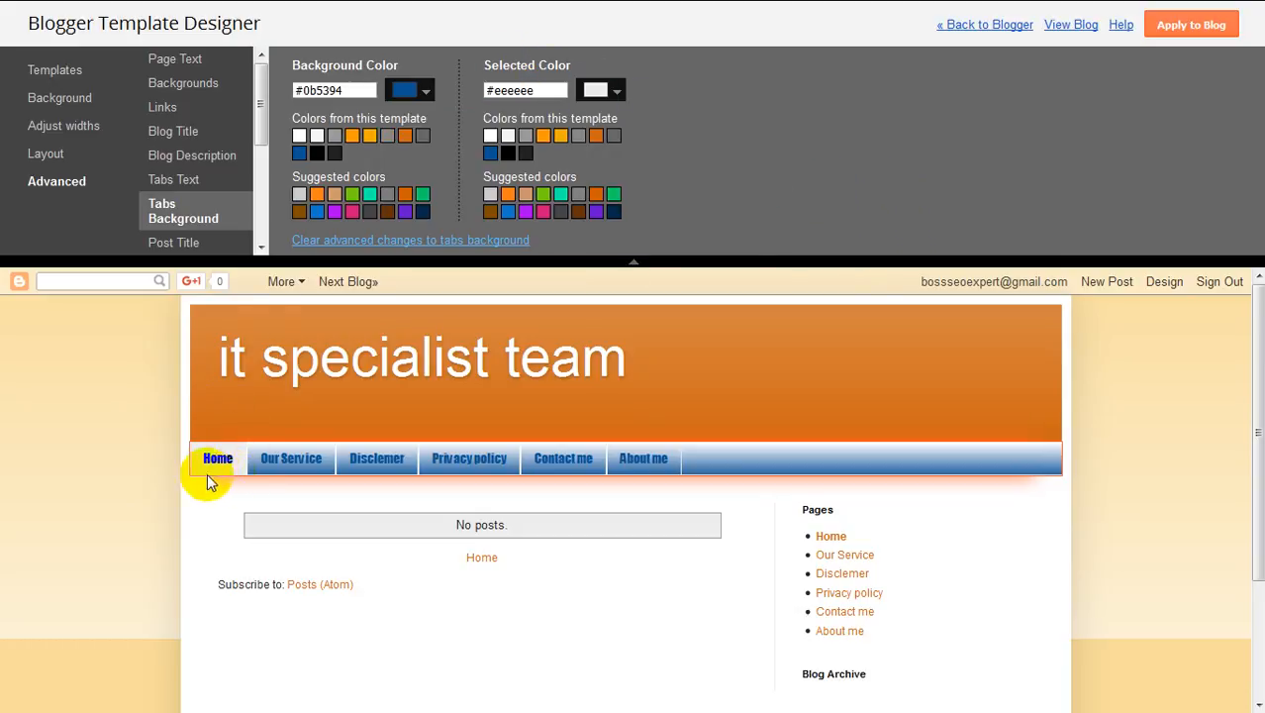
Step: Set the selected color of Tabs Background to #0085fa and apply the template changes to the blog, returning to Blogger
click(617, 95)
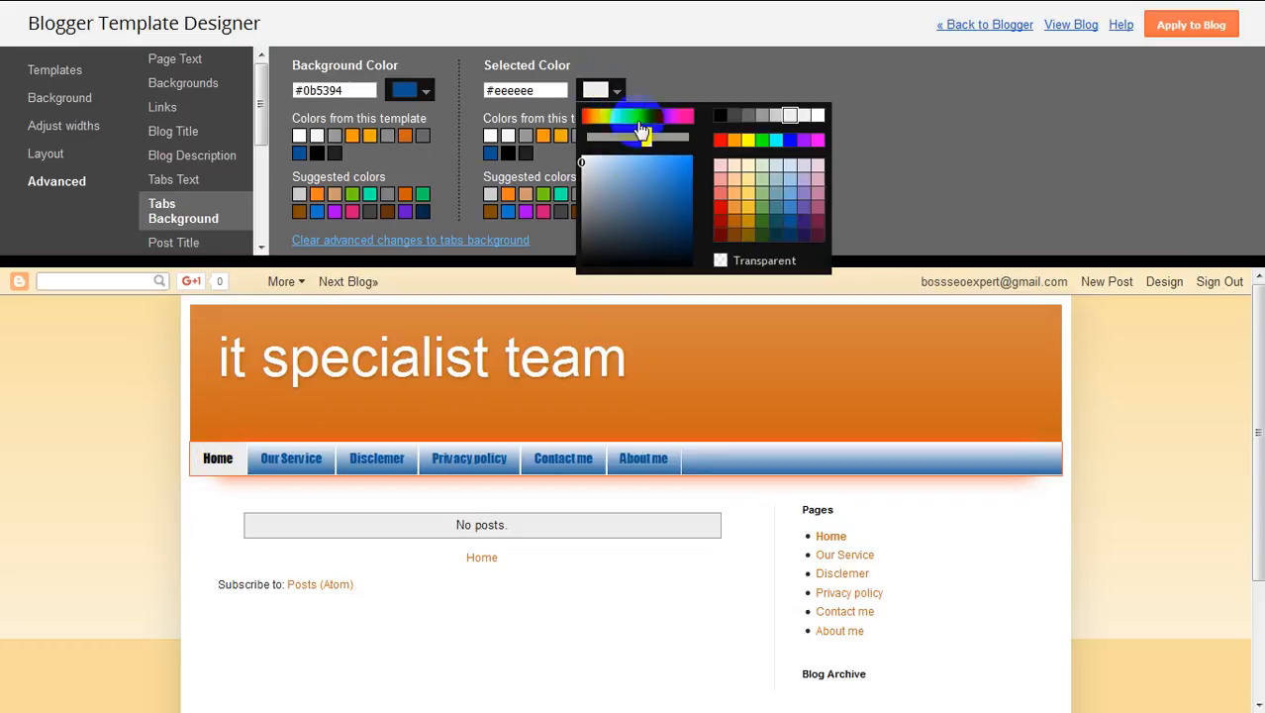
click(691, 173)
click(690, 194)
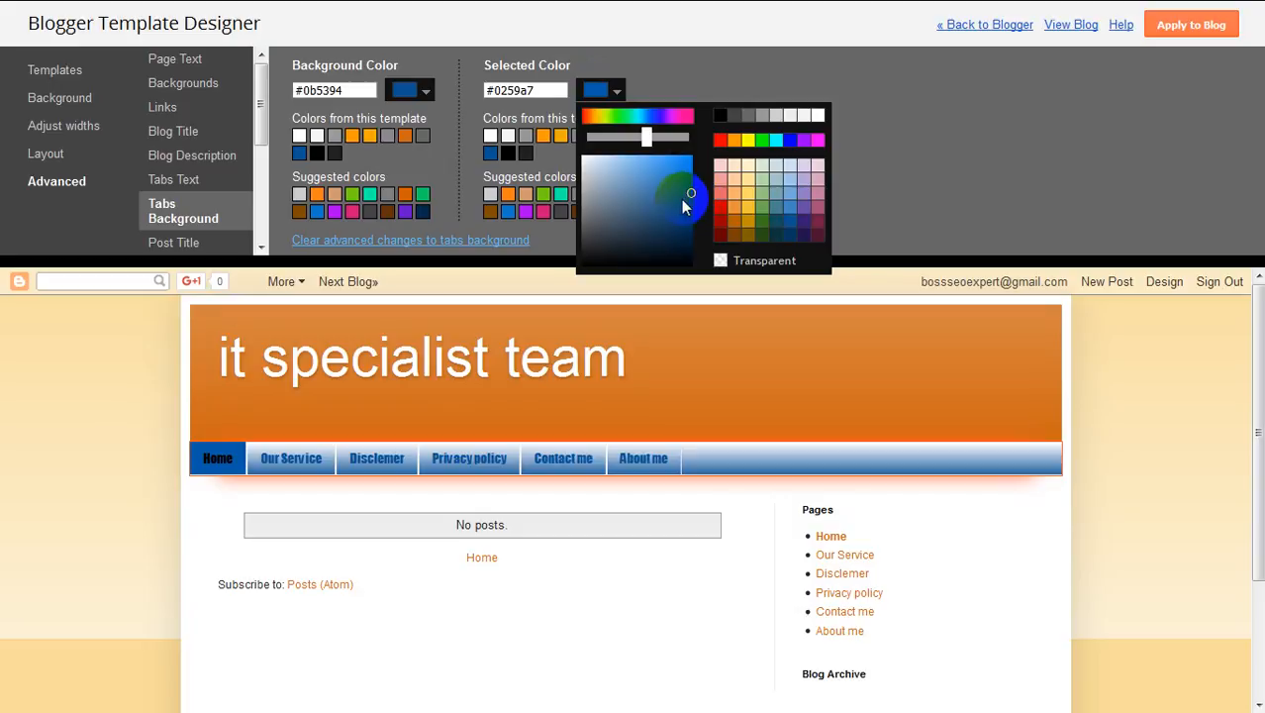
click(685, 166)
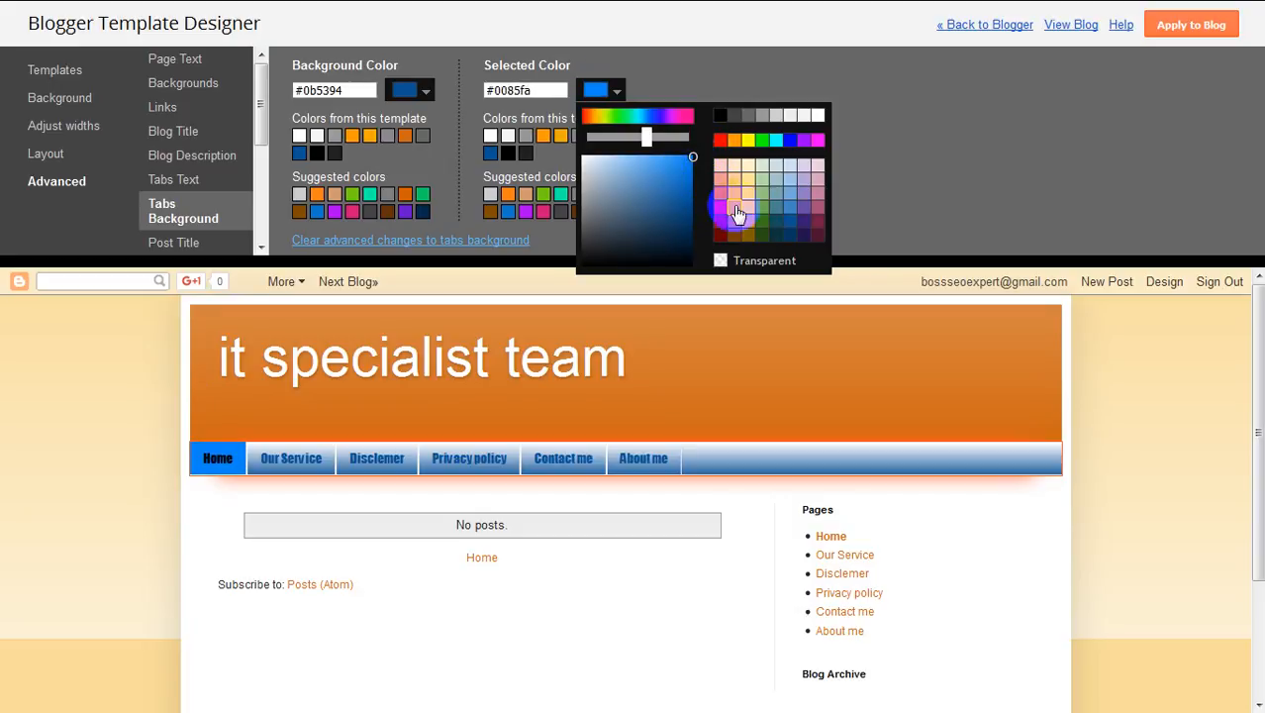
click(942, 188)
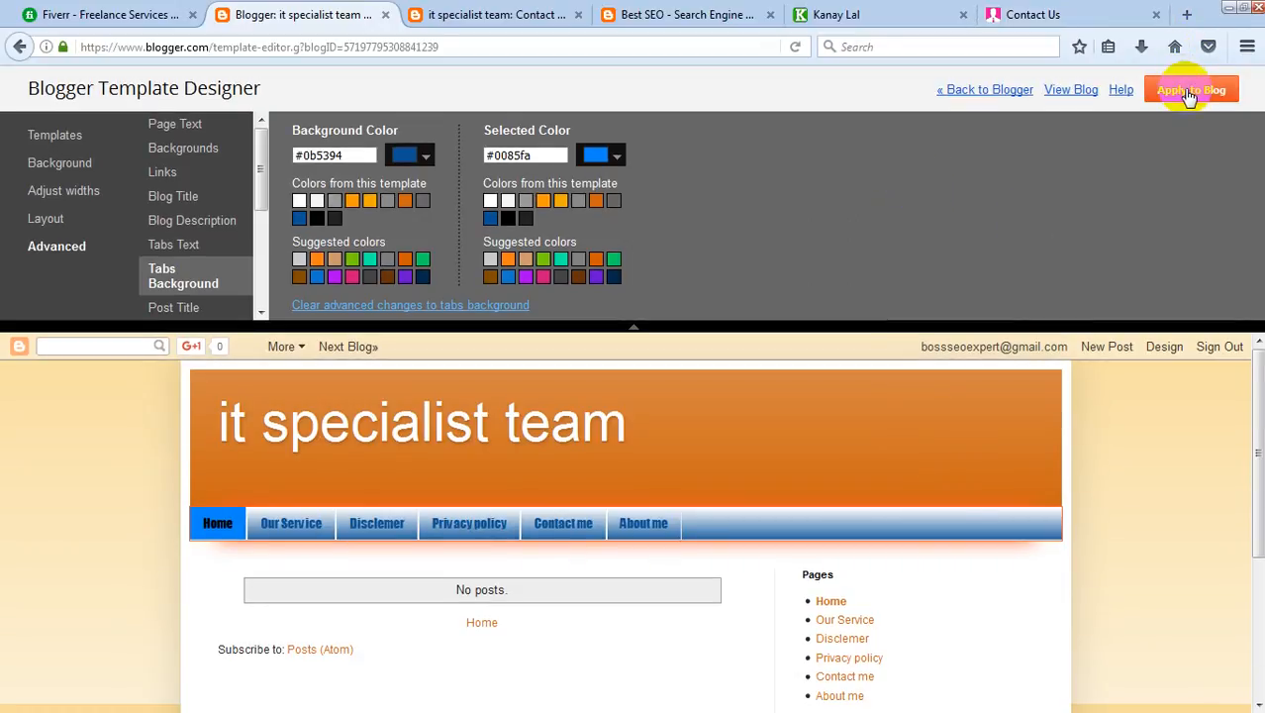
click(1191, 91)
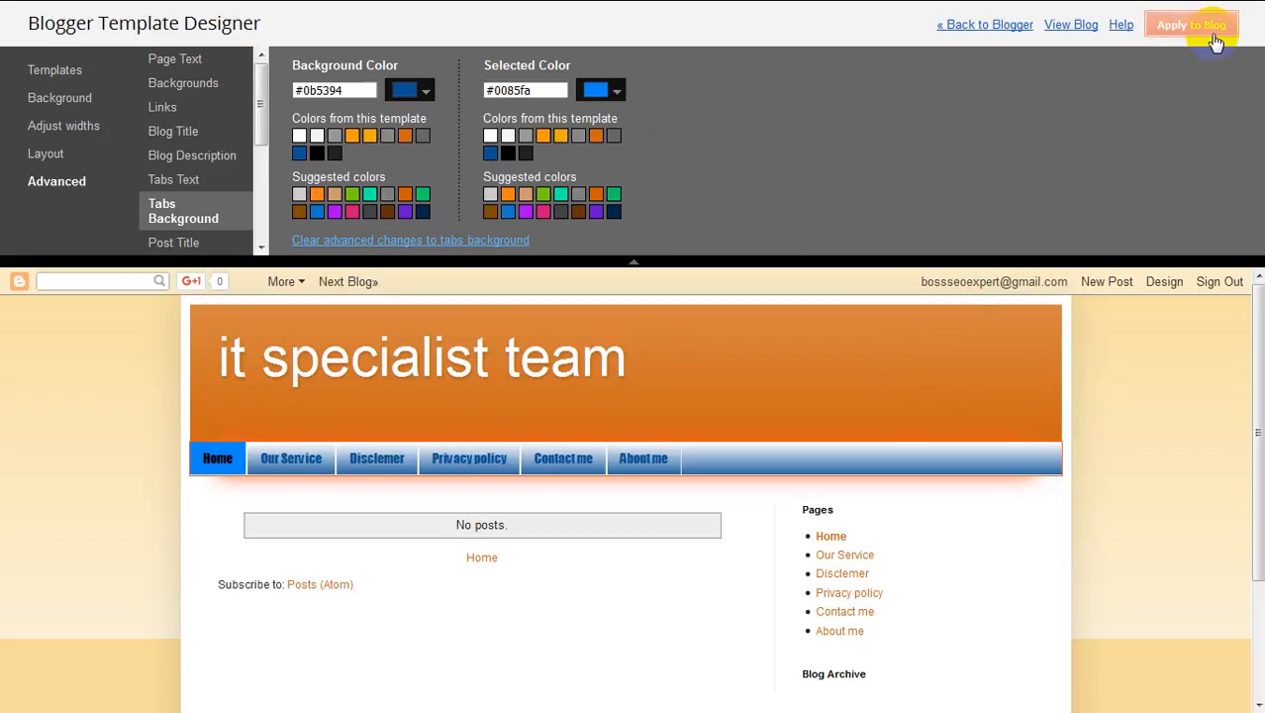
click(980, 29)
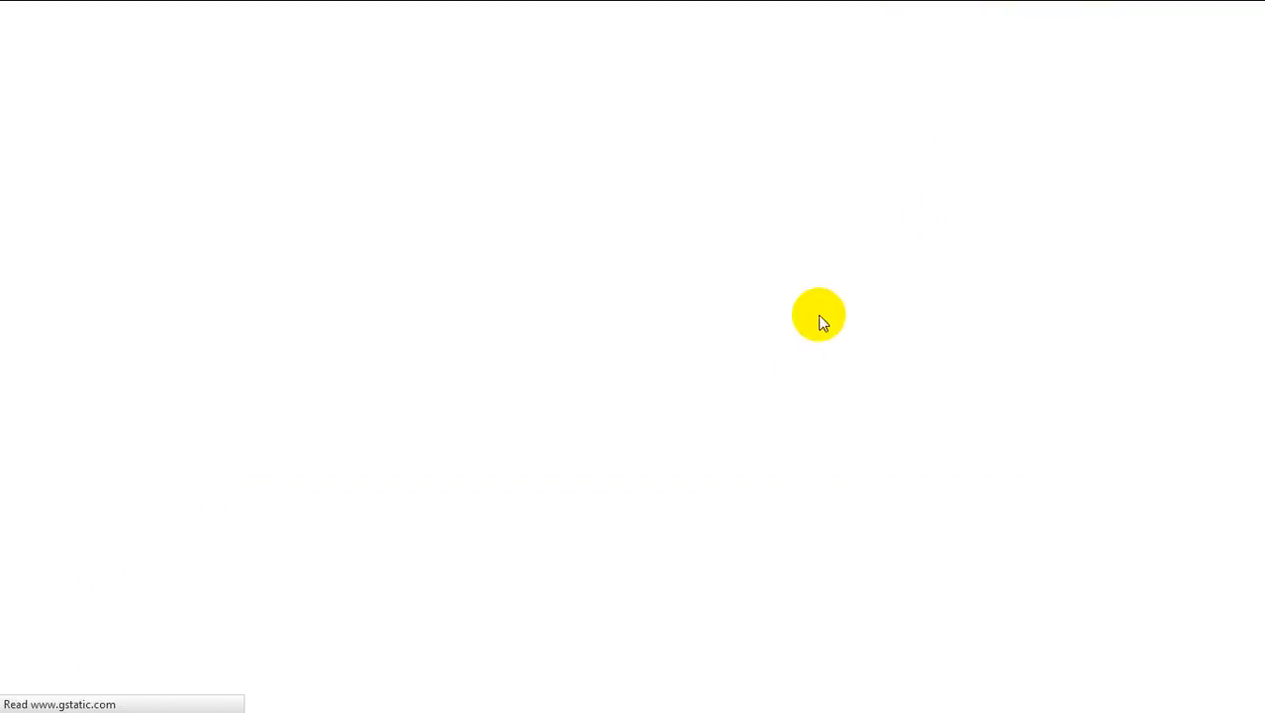
Step: Switch to the live blog's Contact me page and reload it to show the applied tab styling
click(494, 12)
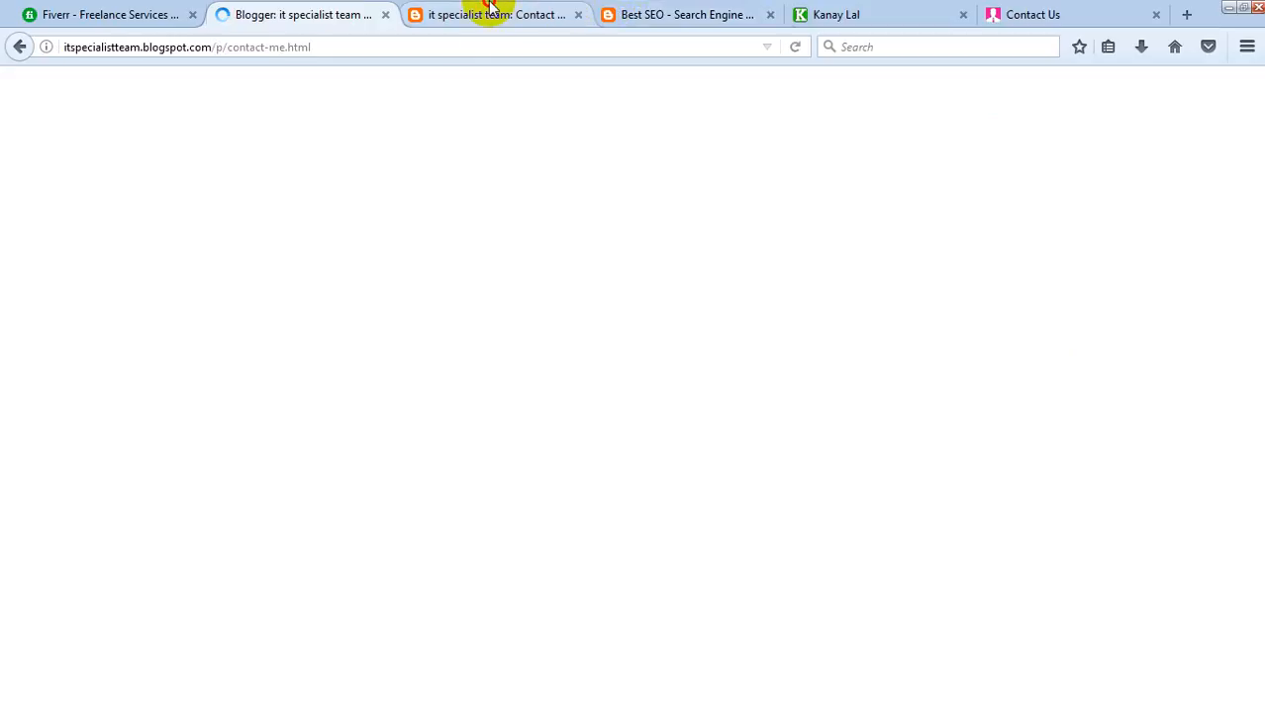
key(F11)
click(763, 132)
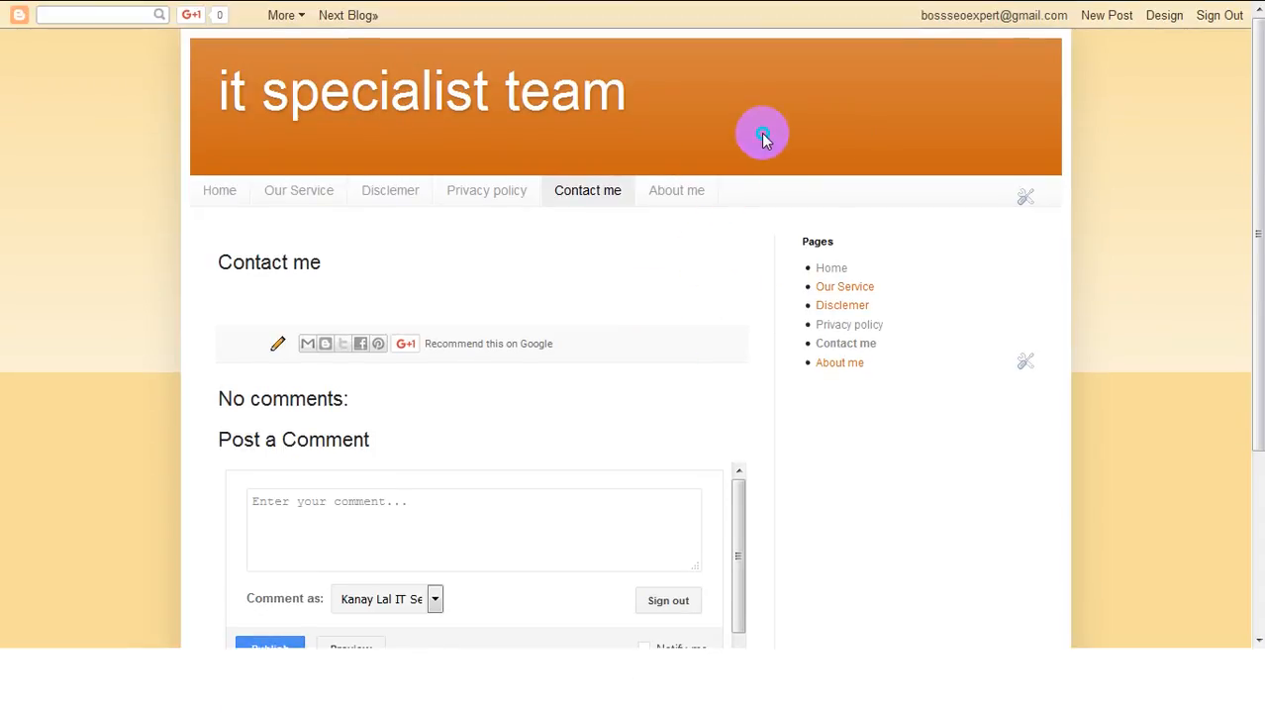
right_click(679, 239)
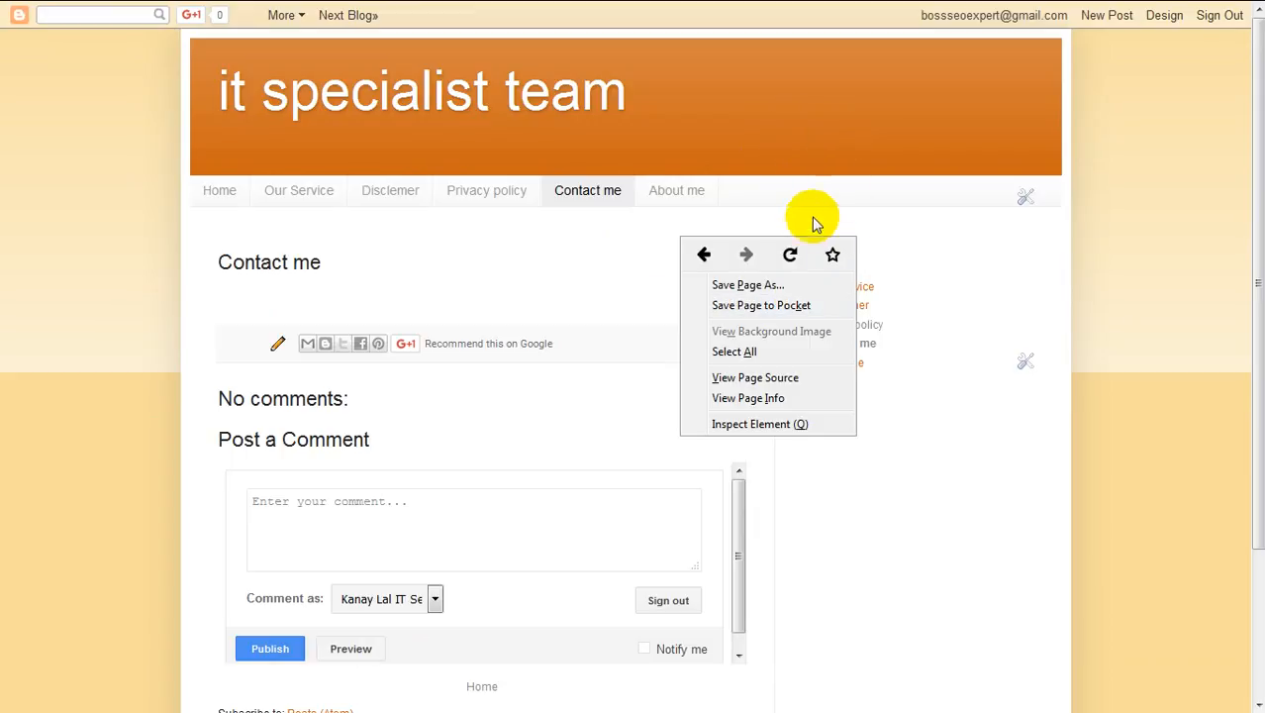
click(791, 258)
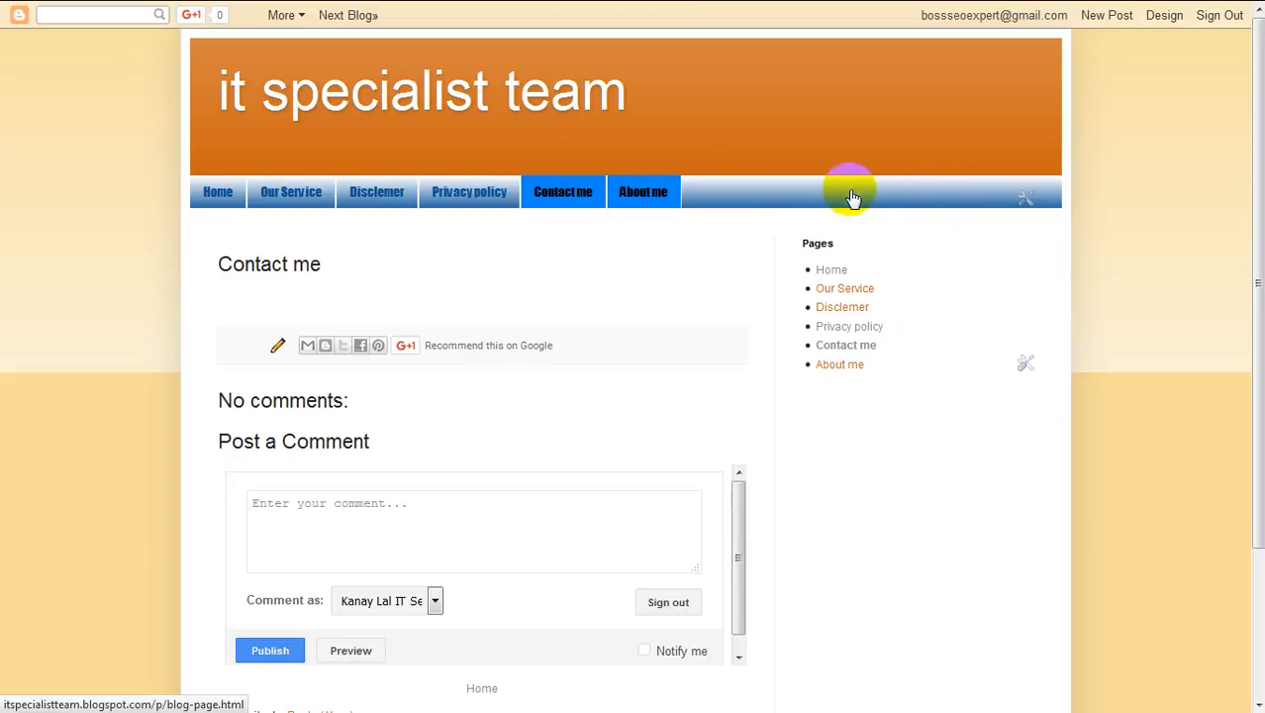
Step: Examine the restyled page tabs, sidebar page list and footer on the live Contact me page
scroll(800, 240, down, 1)
scroll(715, 291, down, 1)
scroll(717, 293, up, 2)
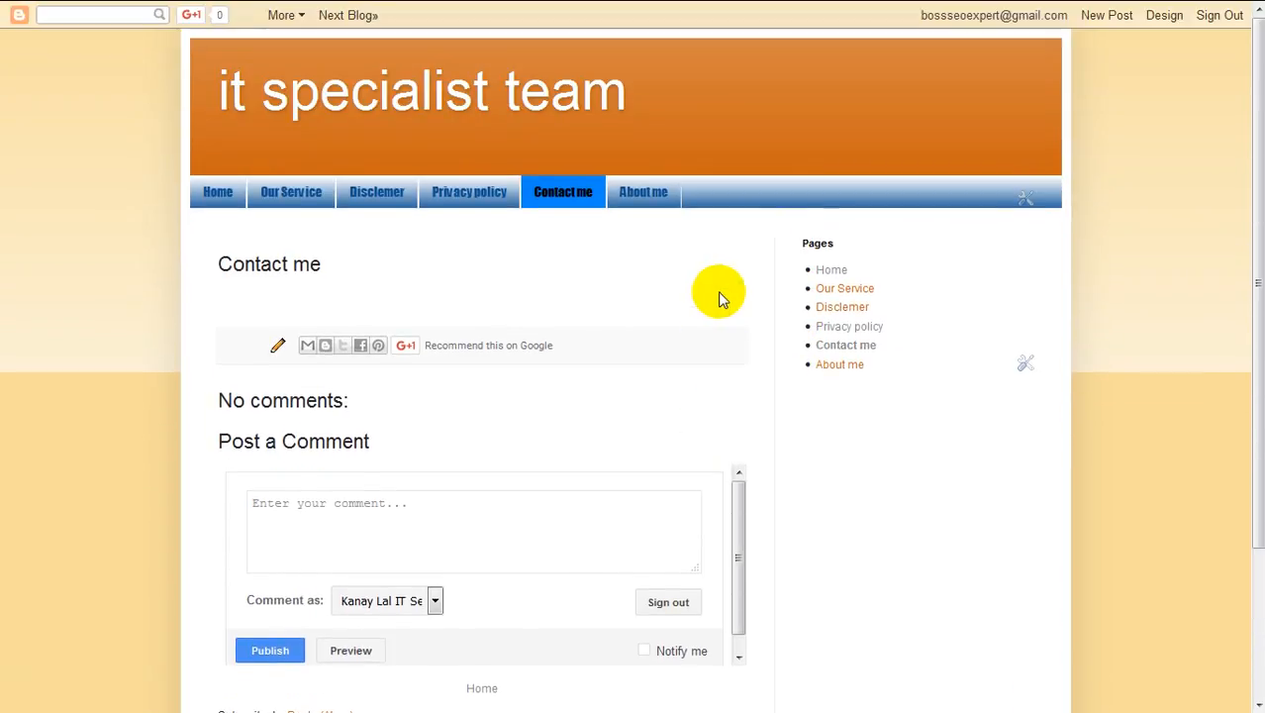
scroll(679, 270, down, 2)
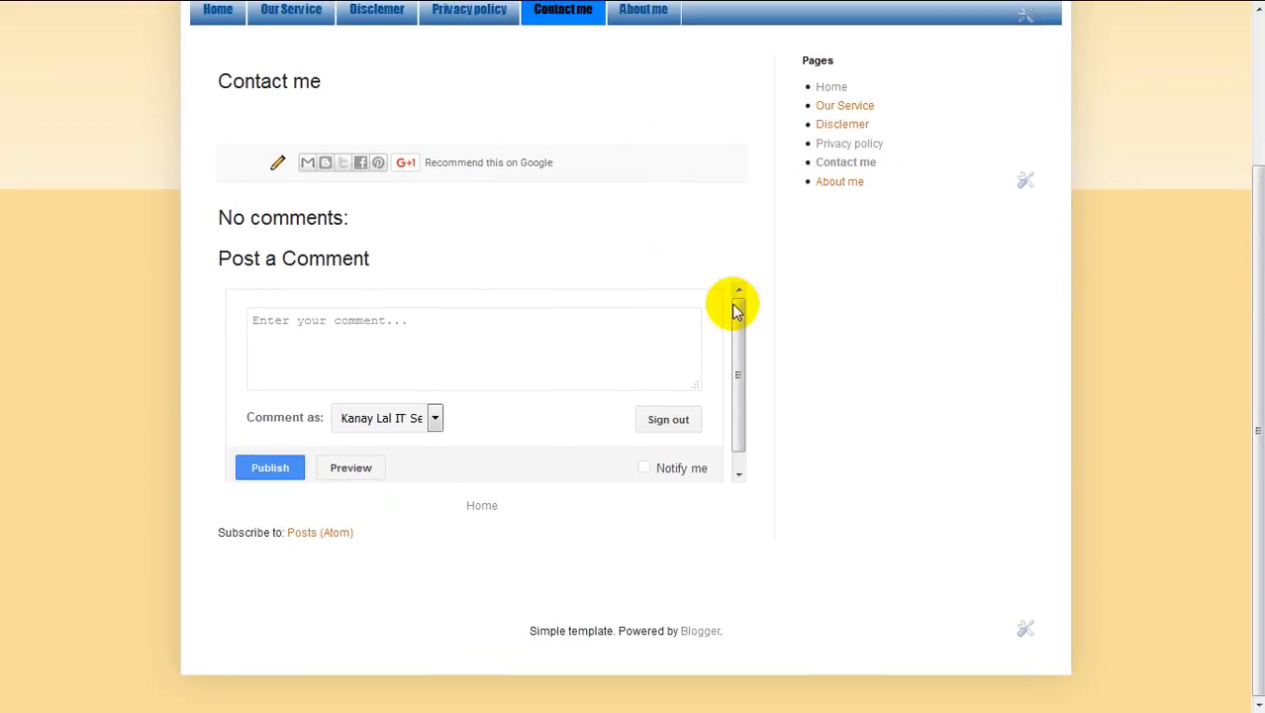
scroll(588, 302, up, 2)
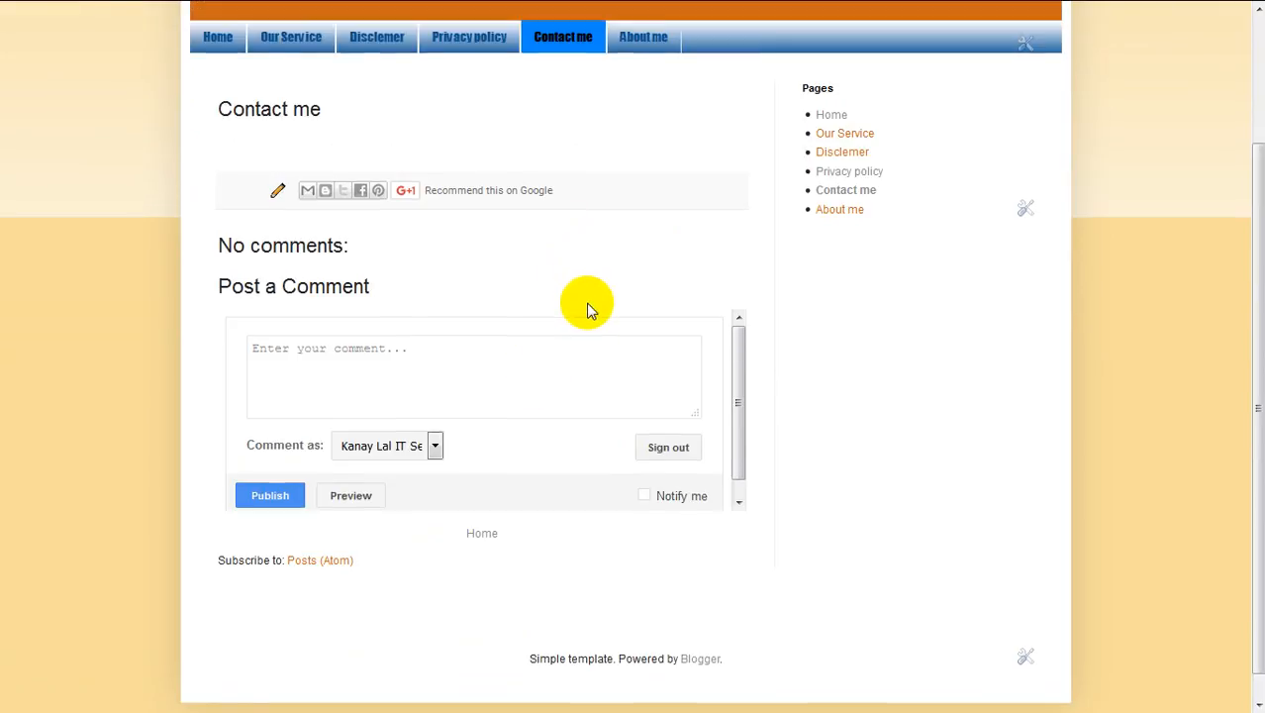
scroll(574, 322, down, 2)
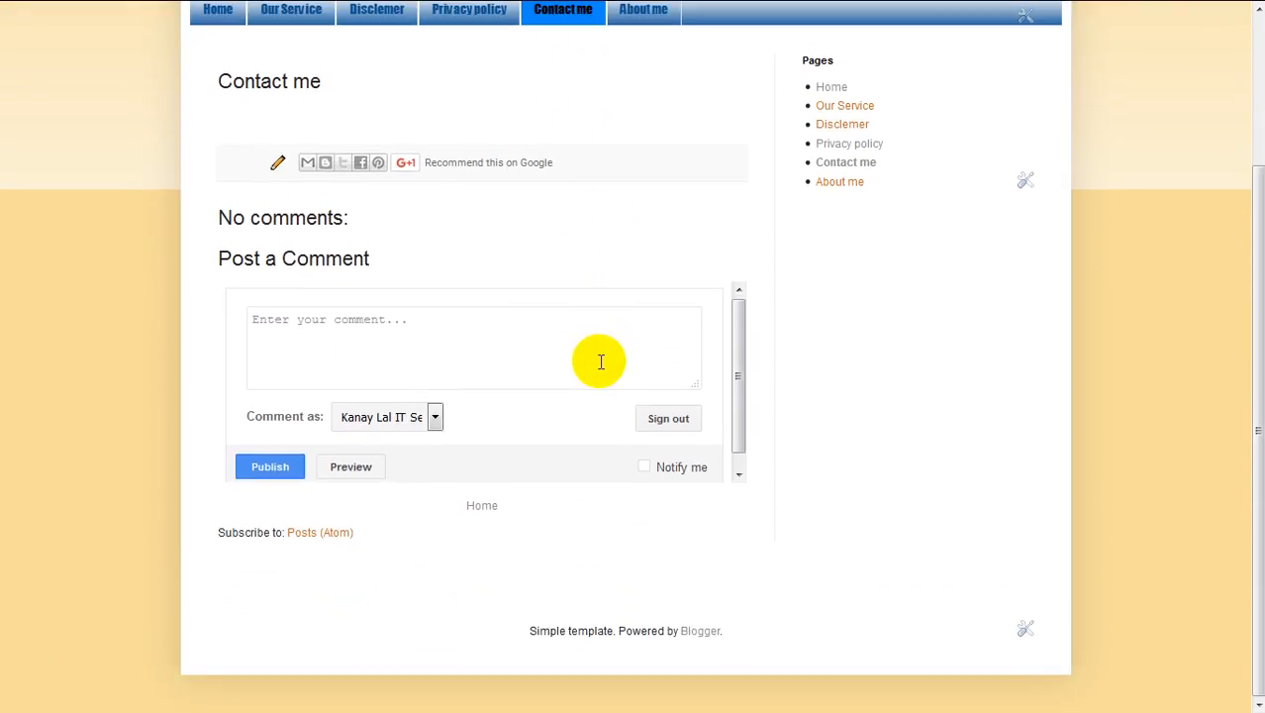
scroll(599, 358, down, 1)
scroll(614, 275, up, 2)
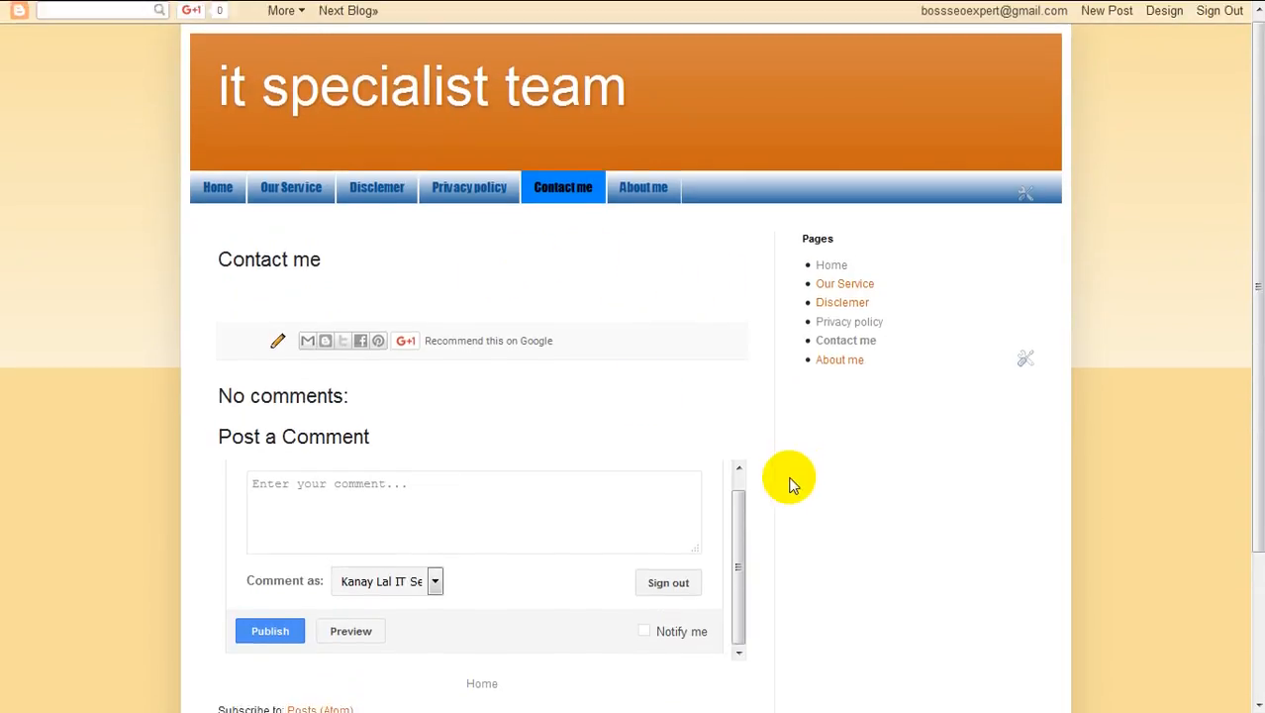
scroll(797, 480, down, 2)
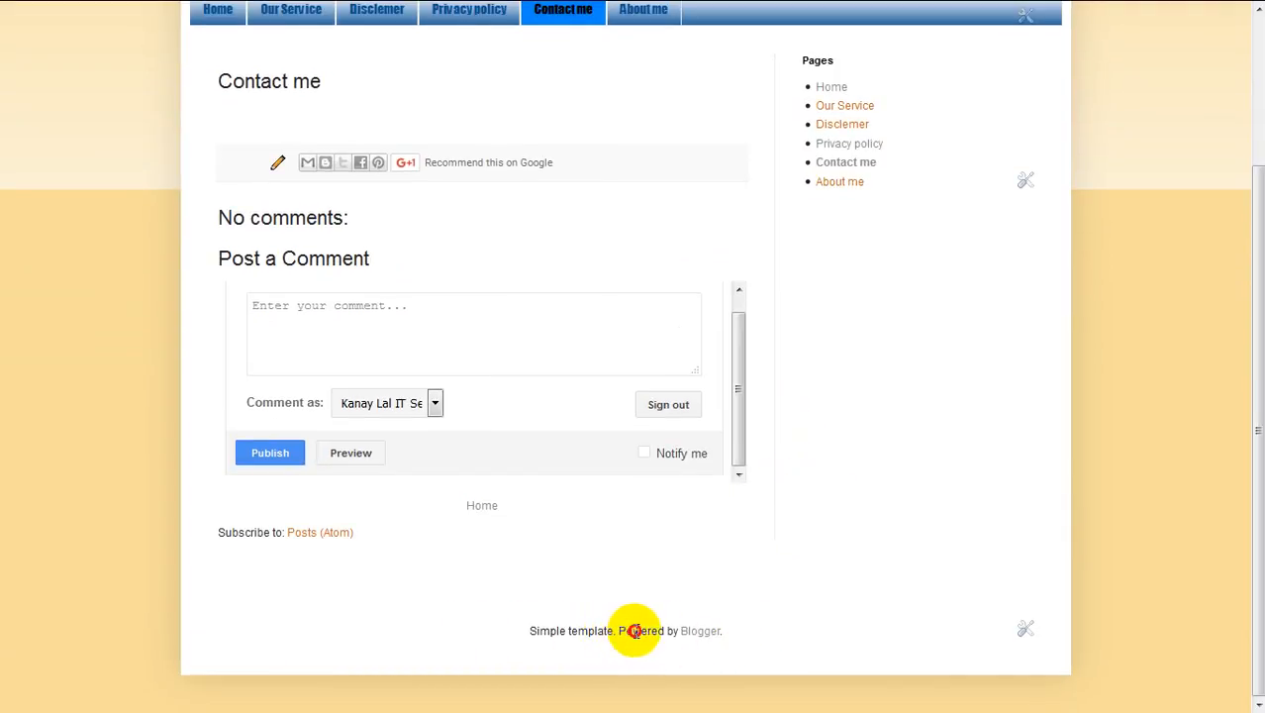
Step: Highlight the "Simple template. Powered by Blogger." attribution text in the live blog's footer, then clear the selection
drag(634, 631, 722, 633)
click(770, 638)
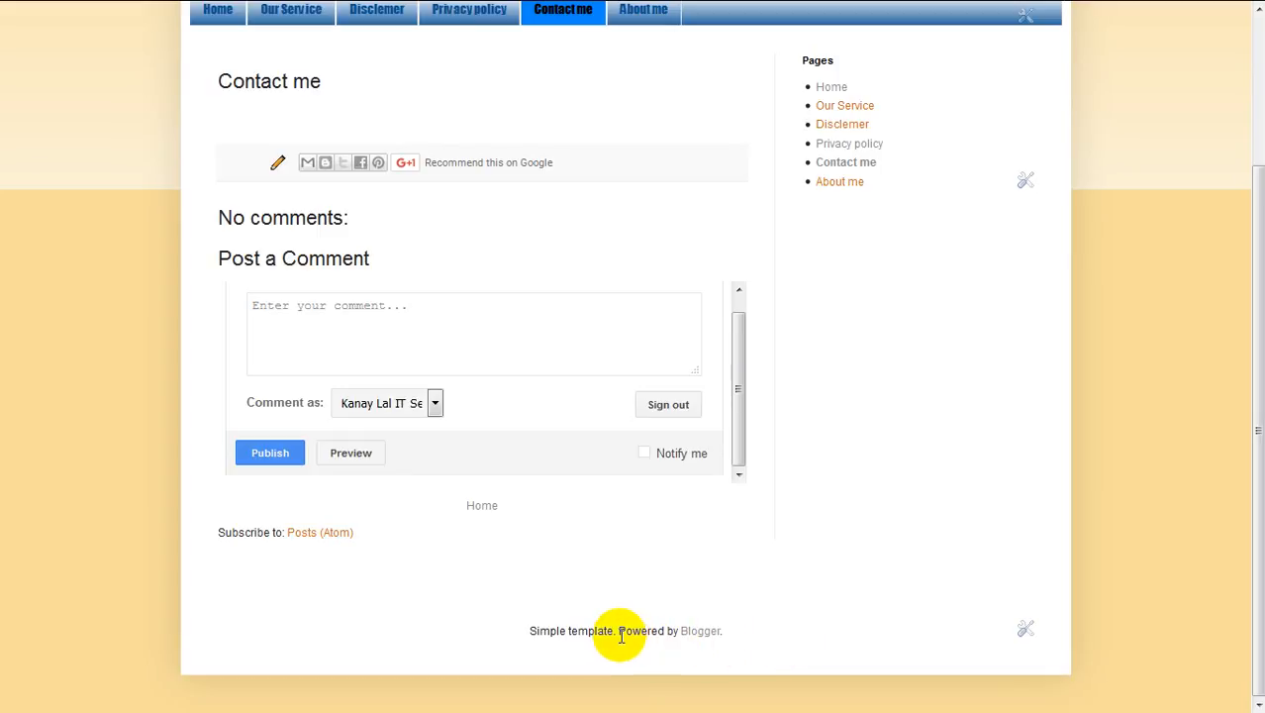
drag(618, 631, 722, 629)
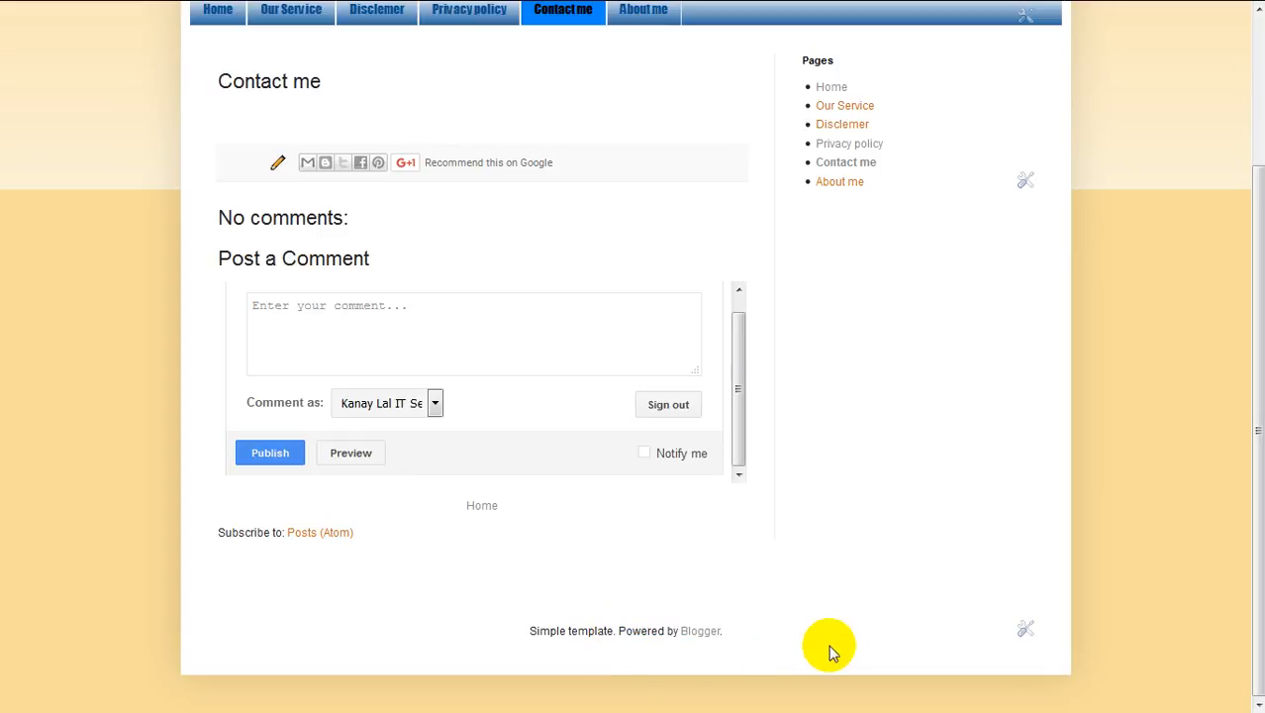
drag(529, 630, 804, 643)
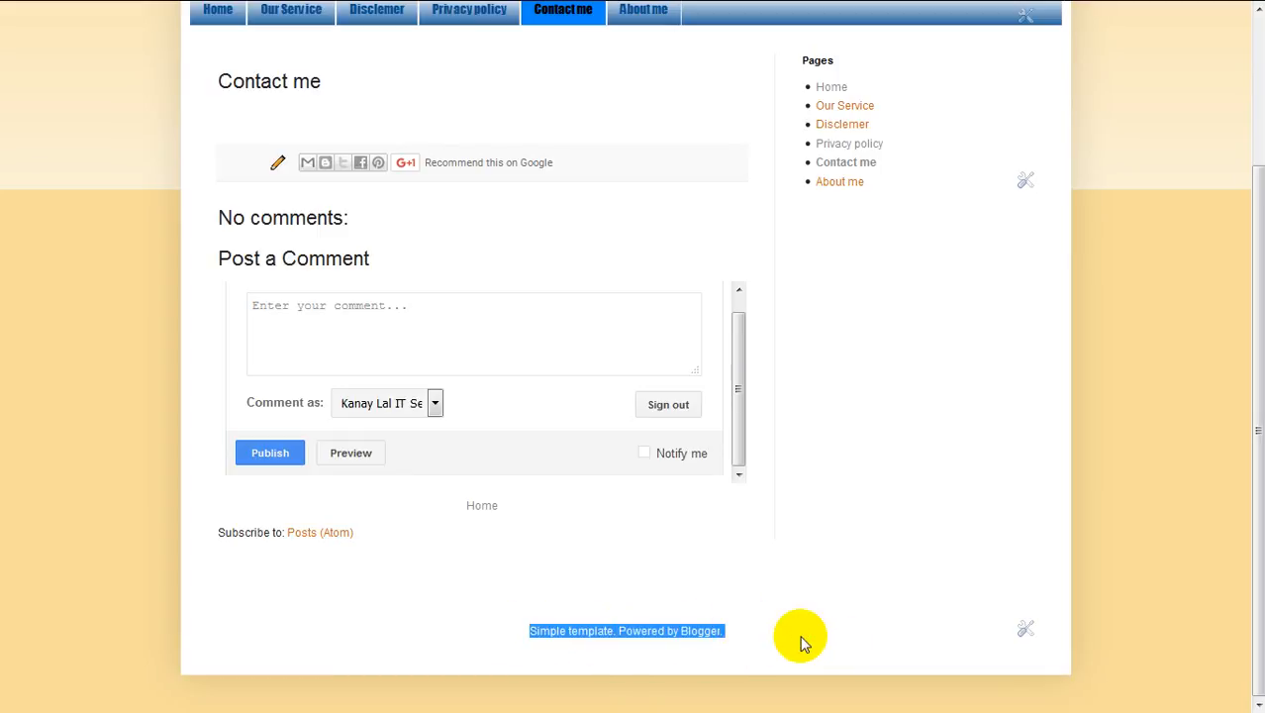
click(803, 644)
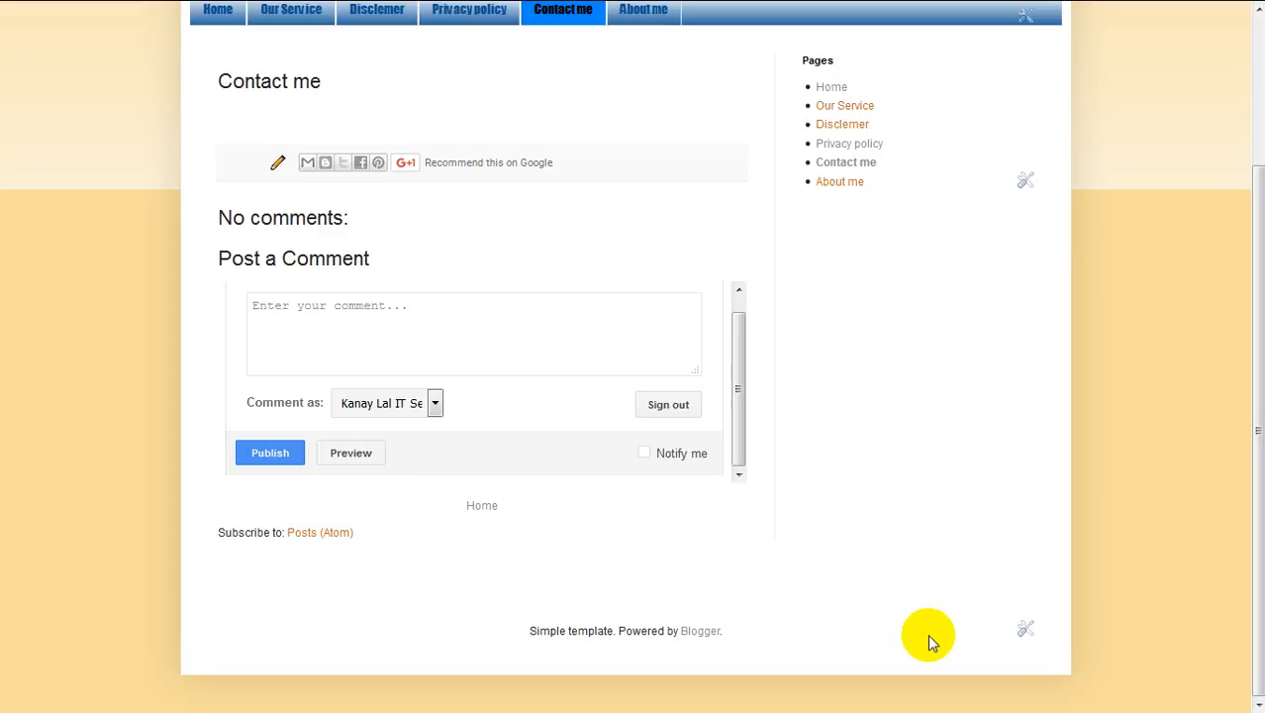
Step: Check the footer Attribution gadget's and the sidebar Pages gadget's configuration windows for a Remove option, closing both without saving
click(1026, 634)
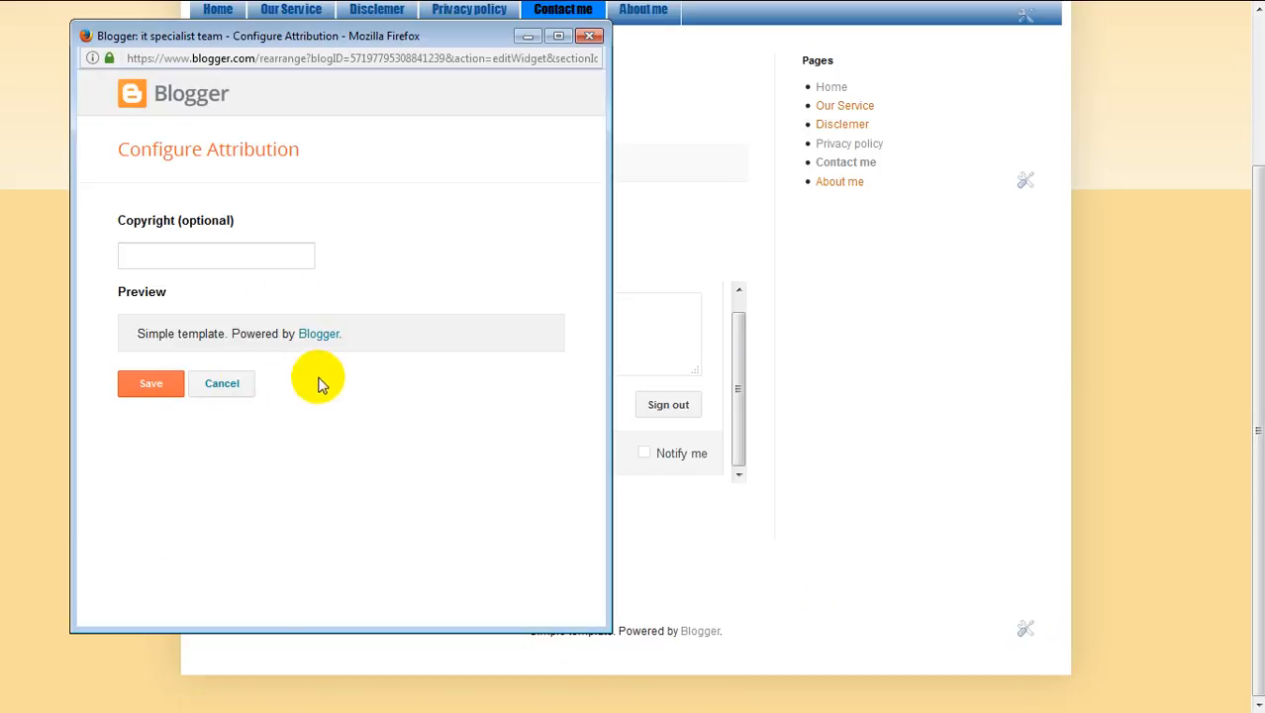
click(590, 38)
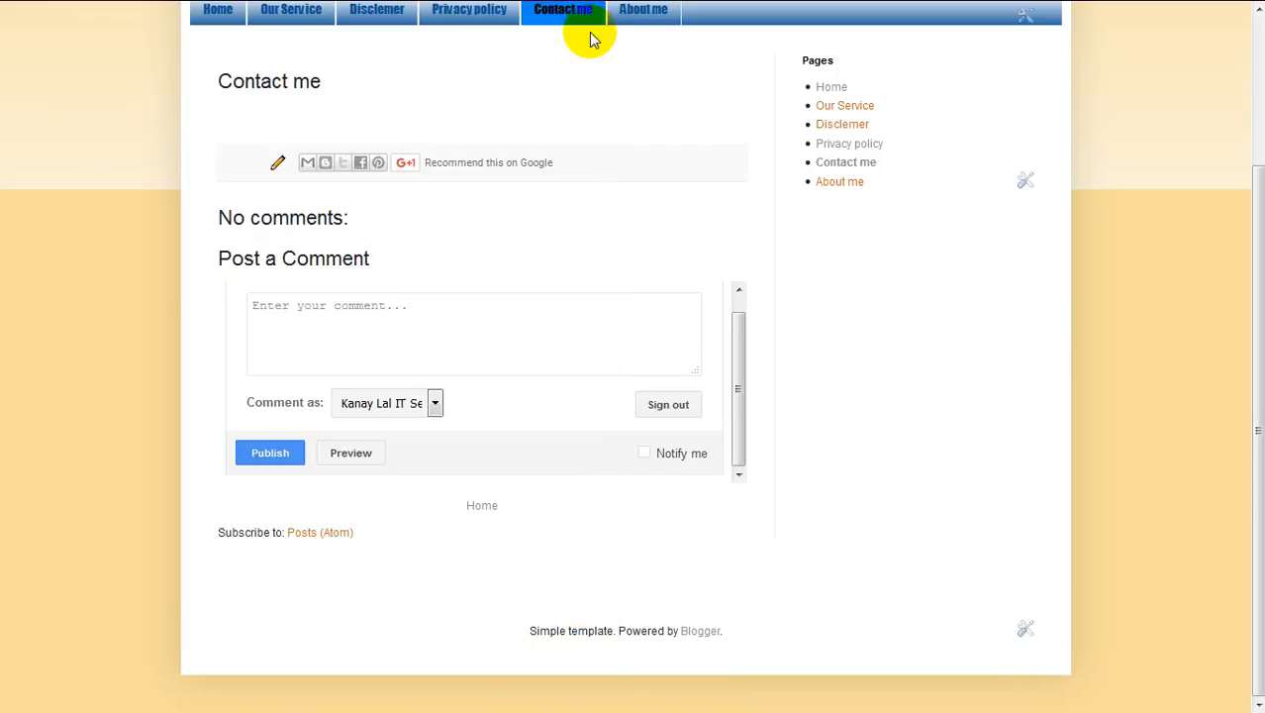
click(1027, 181)
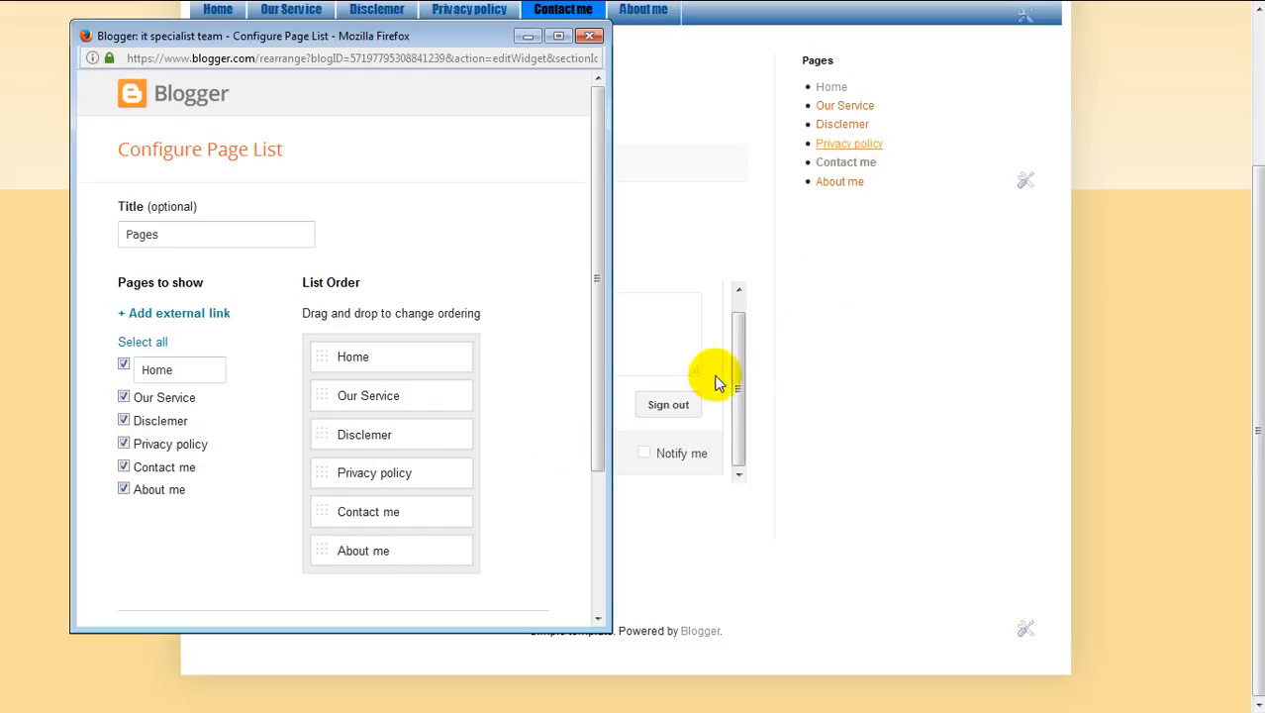
scroll(423, 418, down, 3)
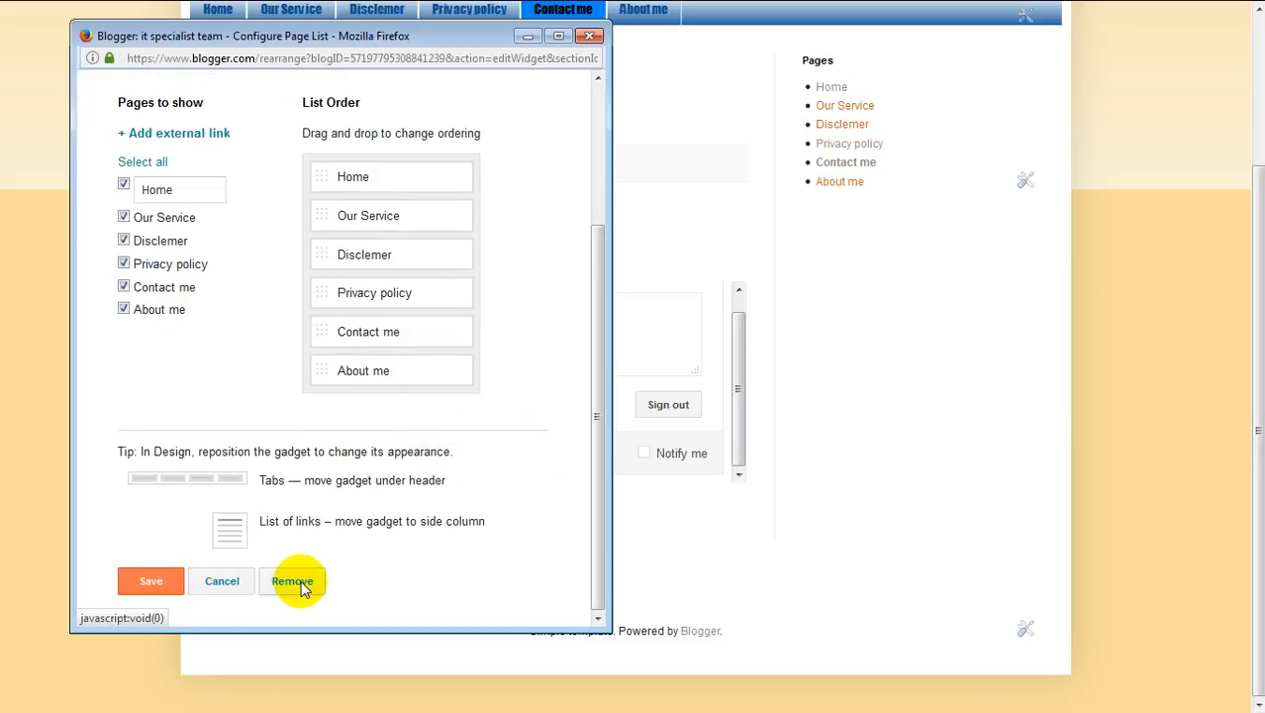
click(589, 36)
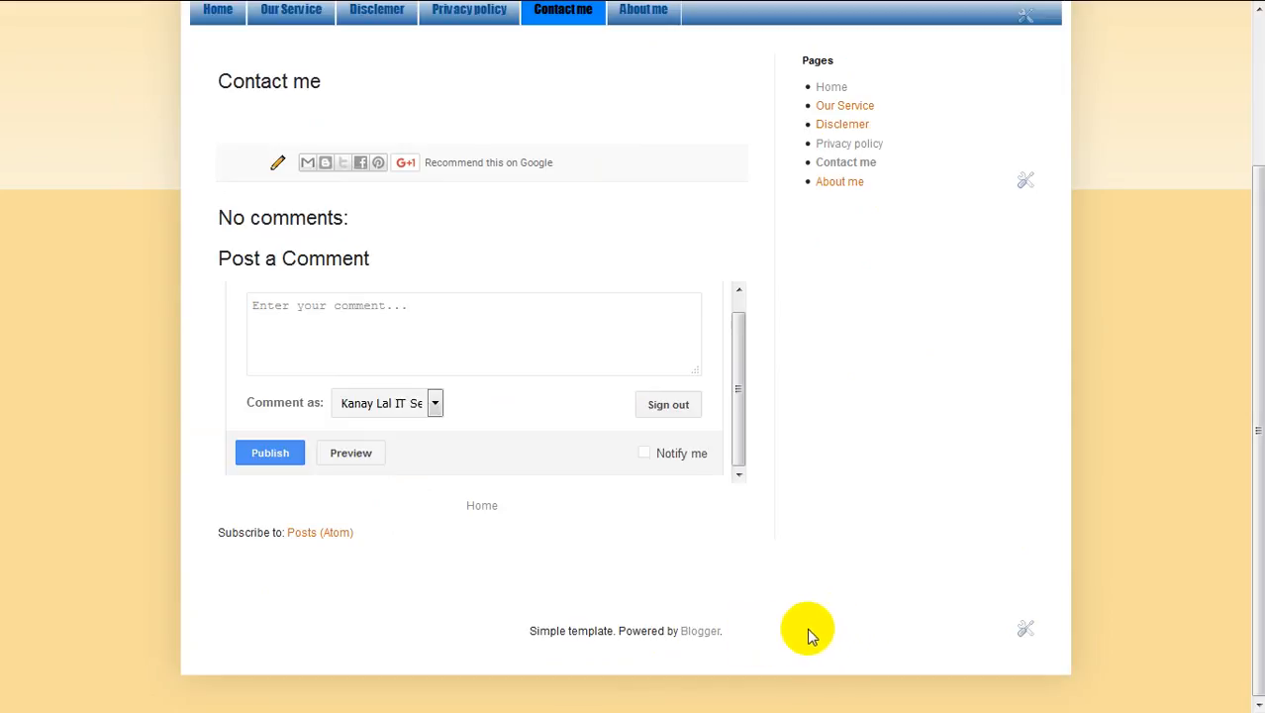
Step: Return to the Blogger dashboard and open the live template's HTML for editing
scroll(784, 643, up, 1)
scroll(792, 634, up, 1)
scroll(772, 624, down, 2)
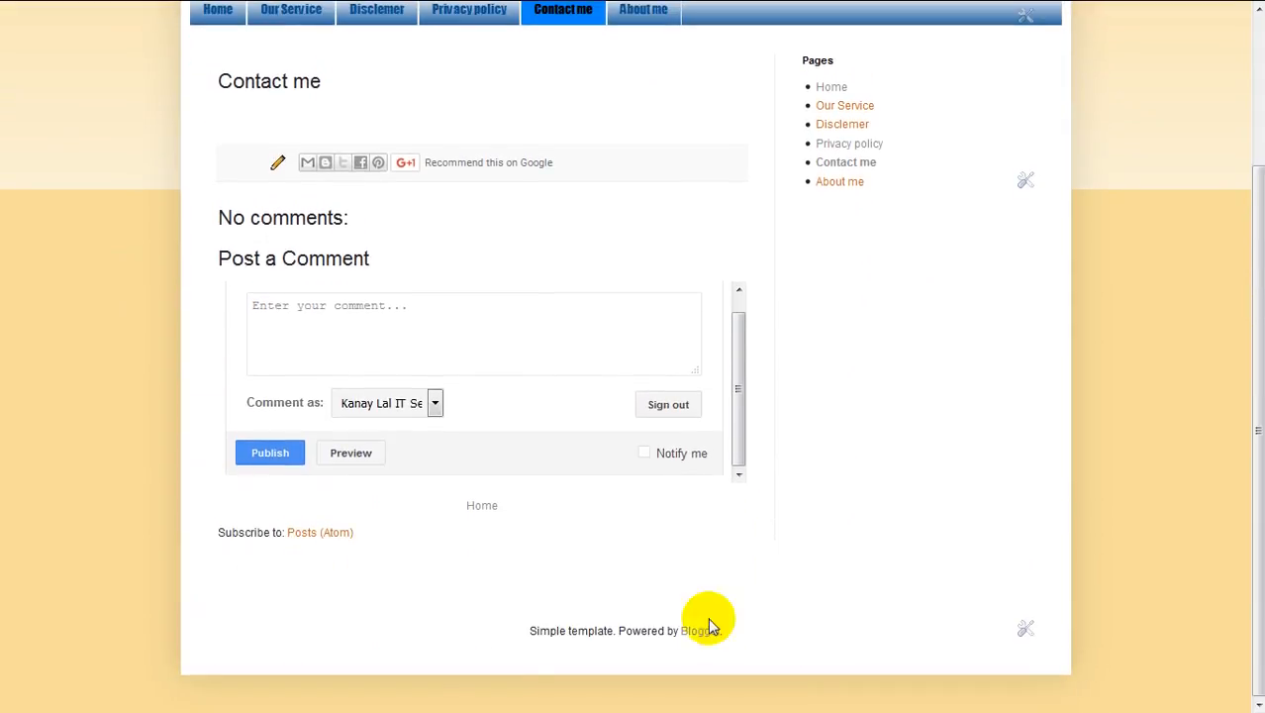
scroll(863, 634, up, 2)
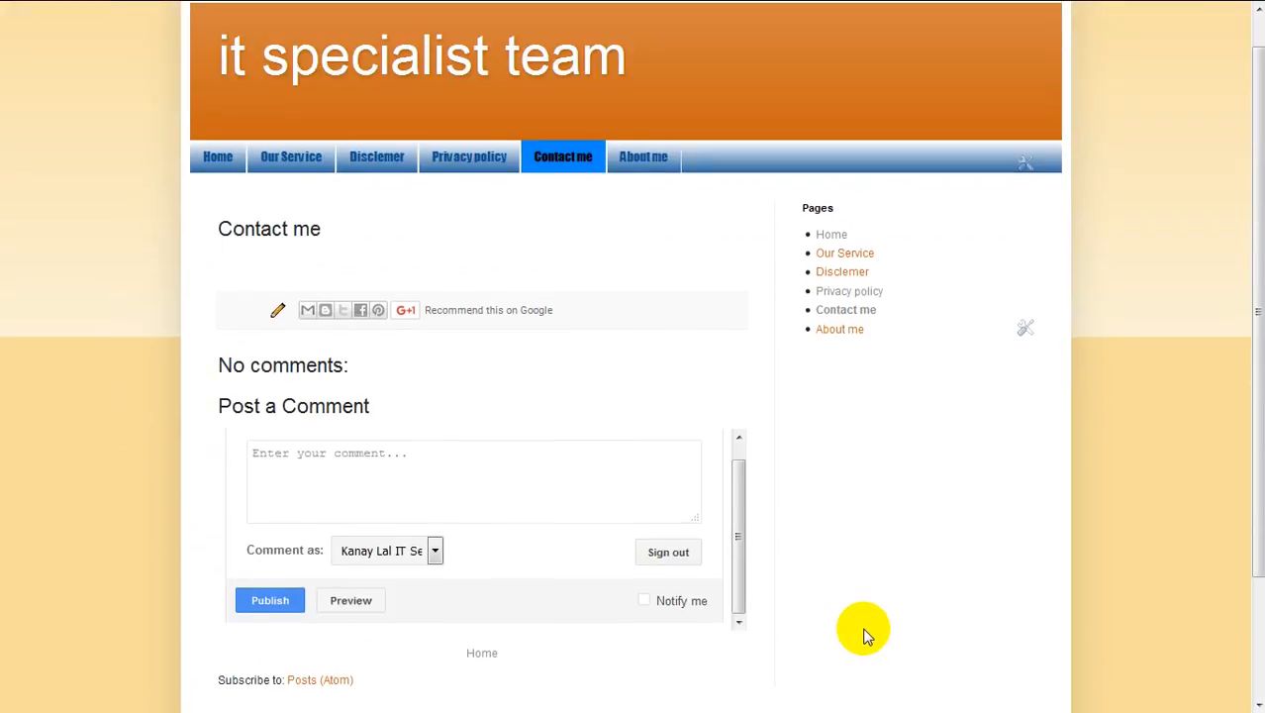
mouse_move(494, 8)
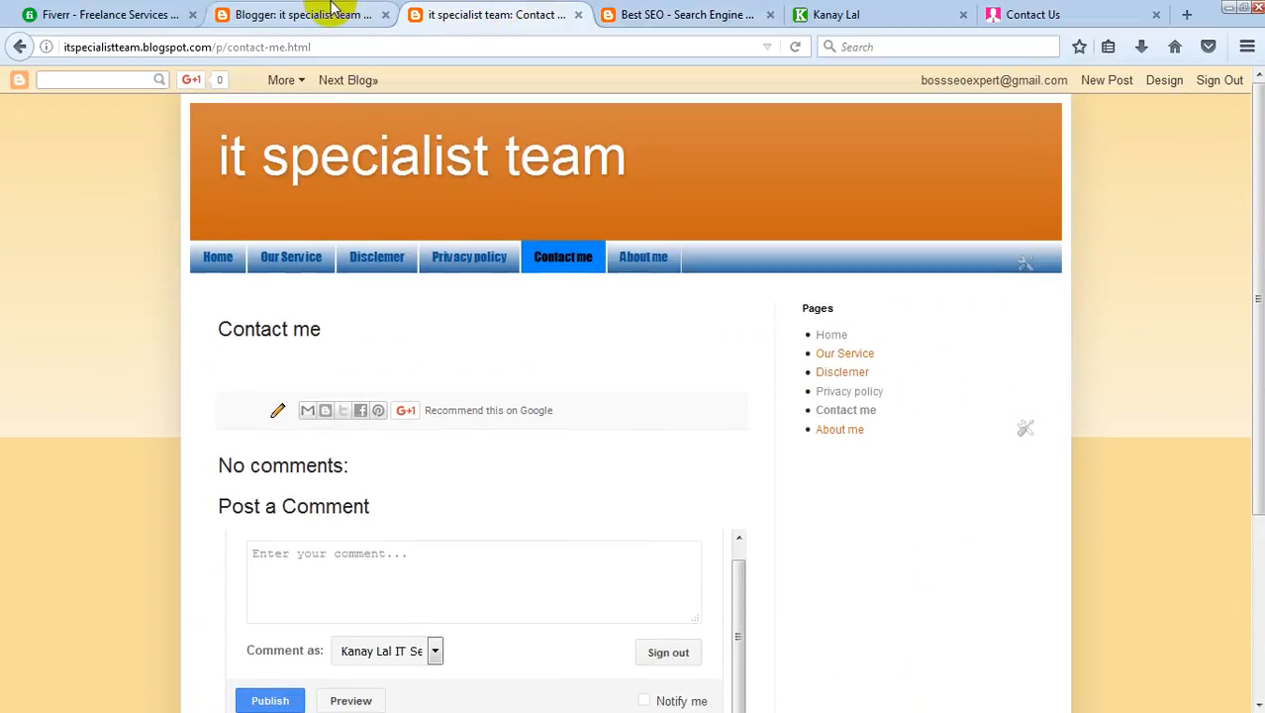
click(337, 14)
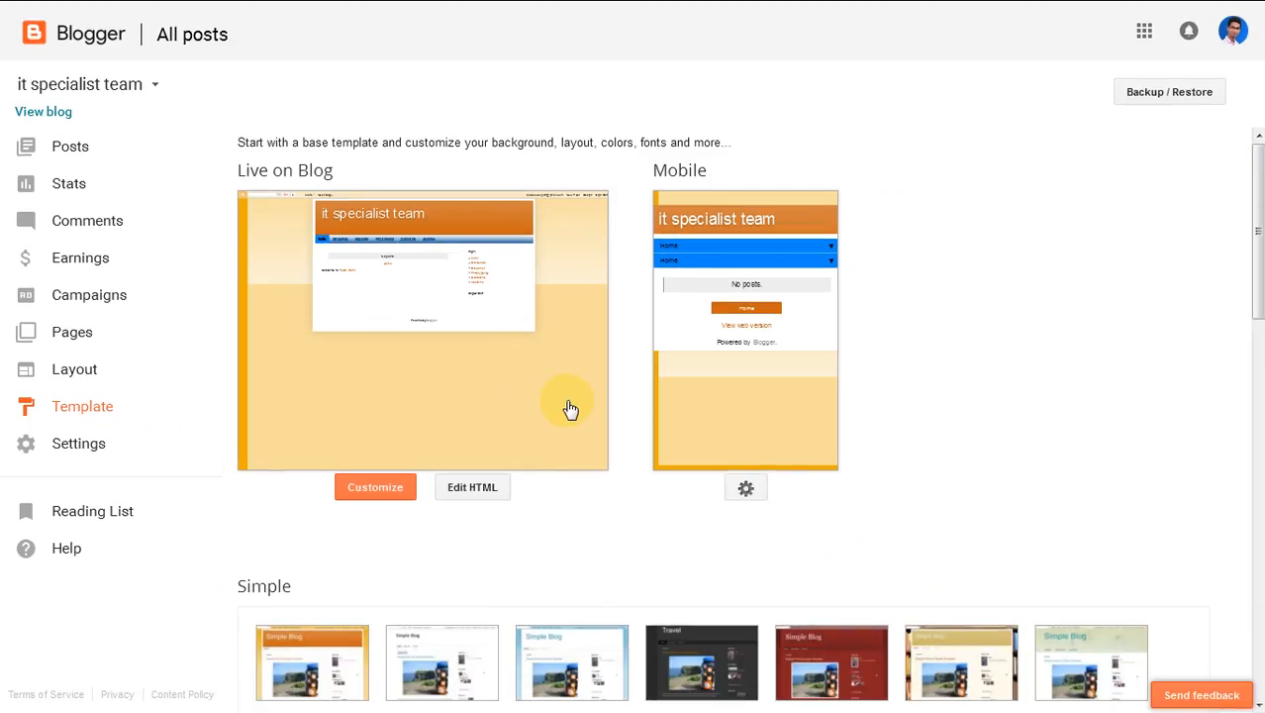
click(473, 488)
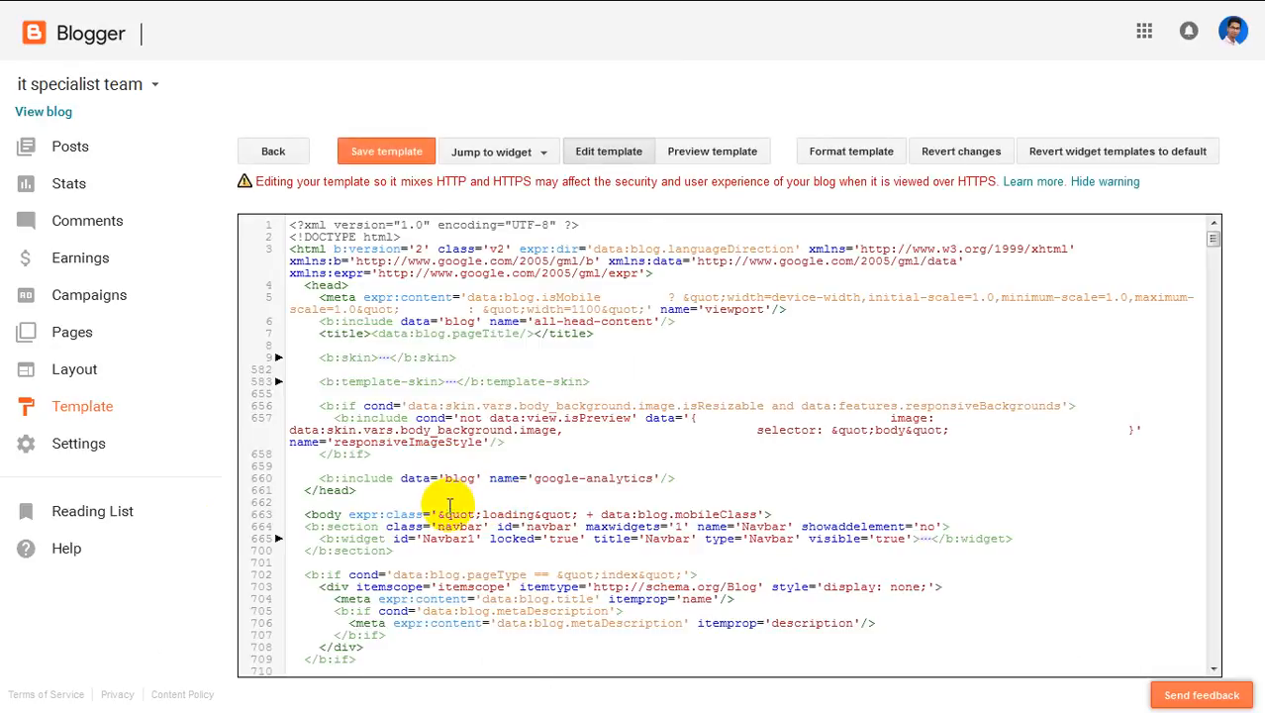
Step: Locate the Attribution1 widget in the template's HTML code
scroll(448, 505, down, 3)
scroll(770, 525, up, 3)
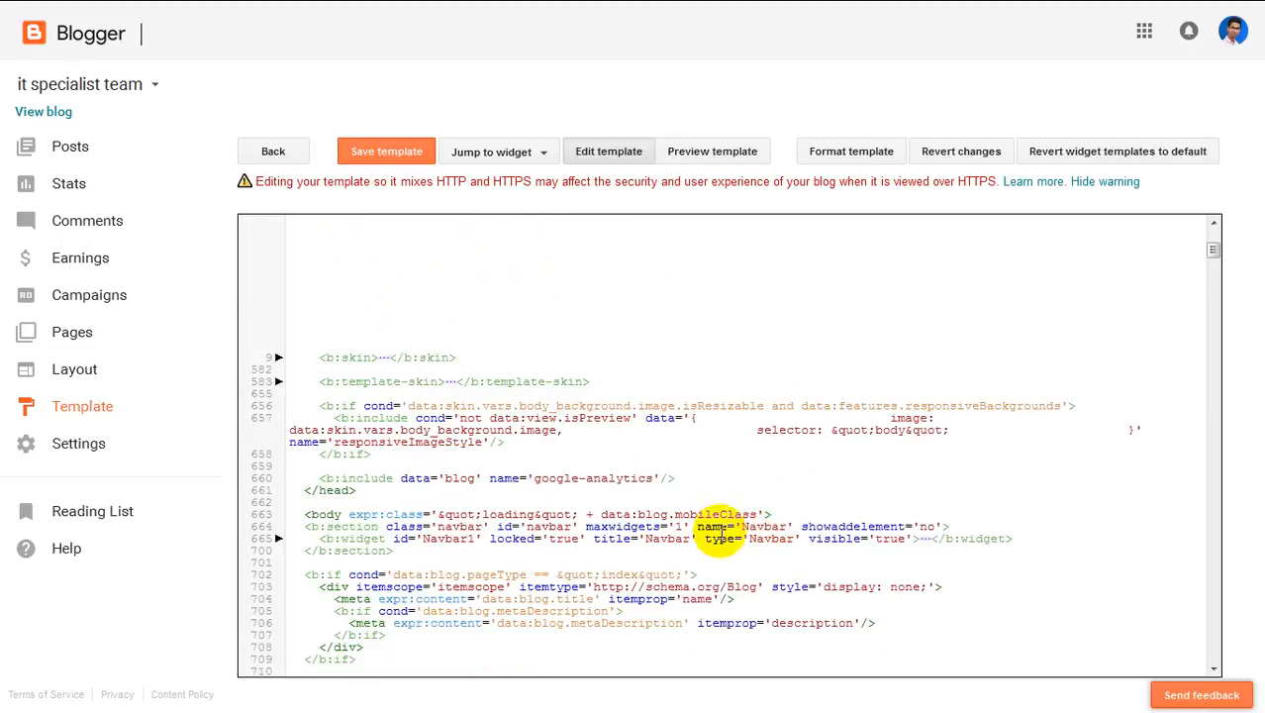
scroll(658, 483, down, 3)
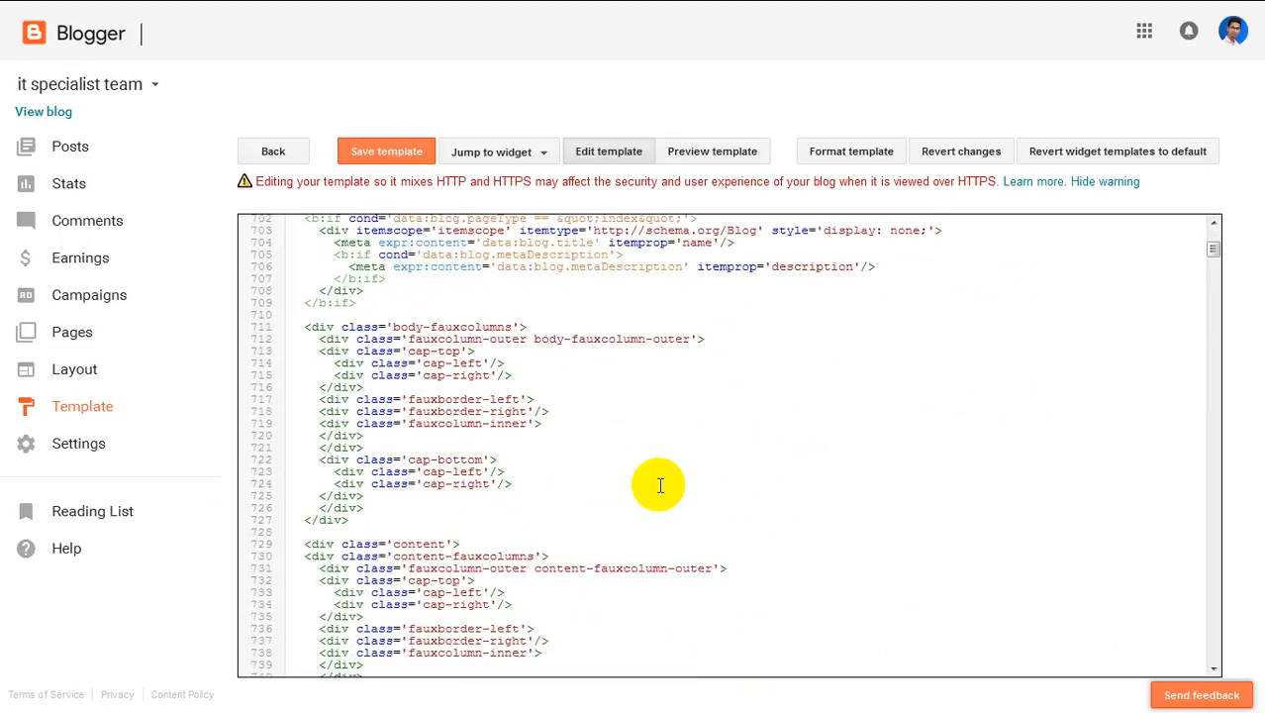
scroll(692, 495, down, 2)
scroll(683, 495, up, 3)
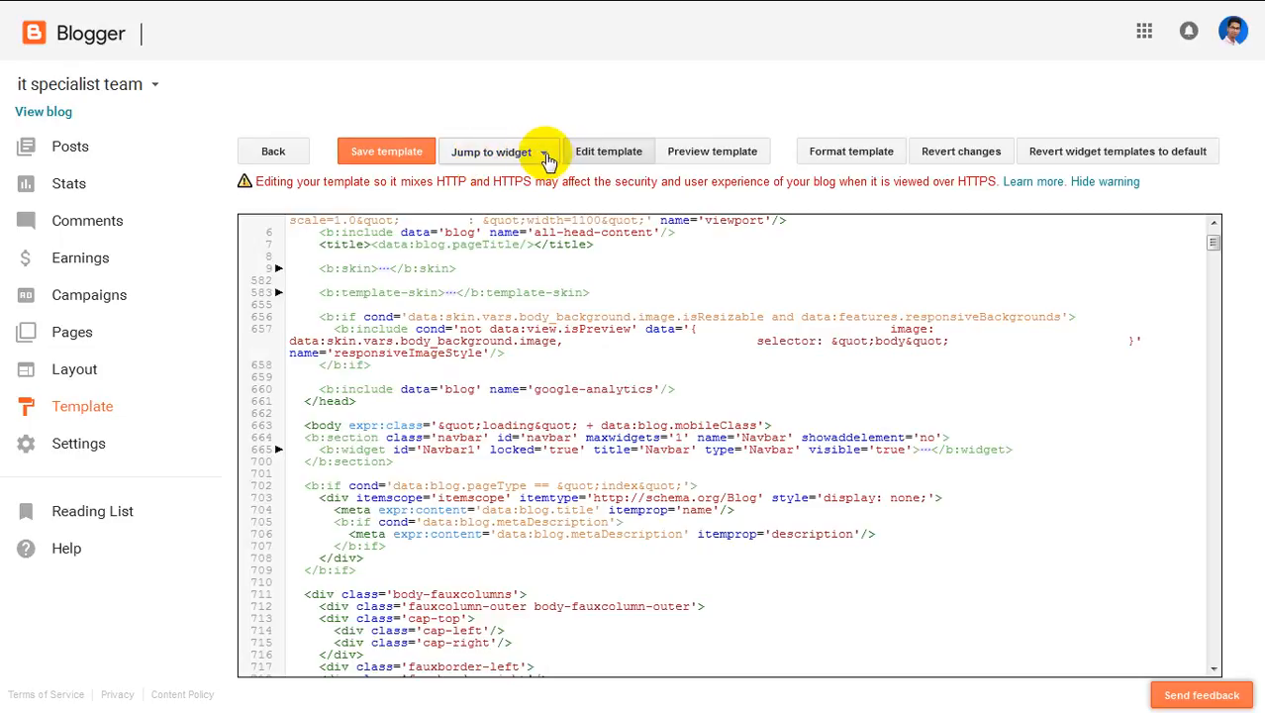
click(547, 159)
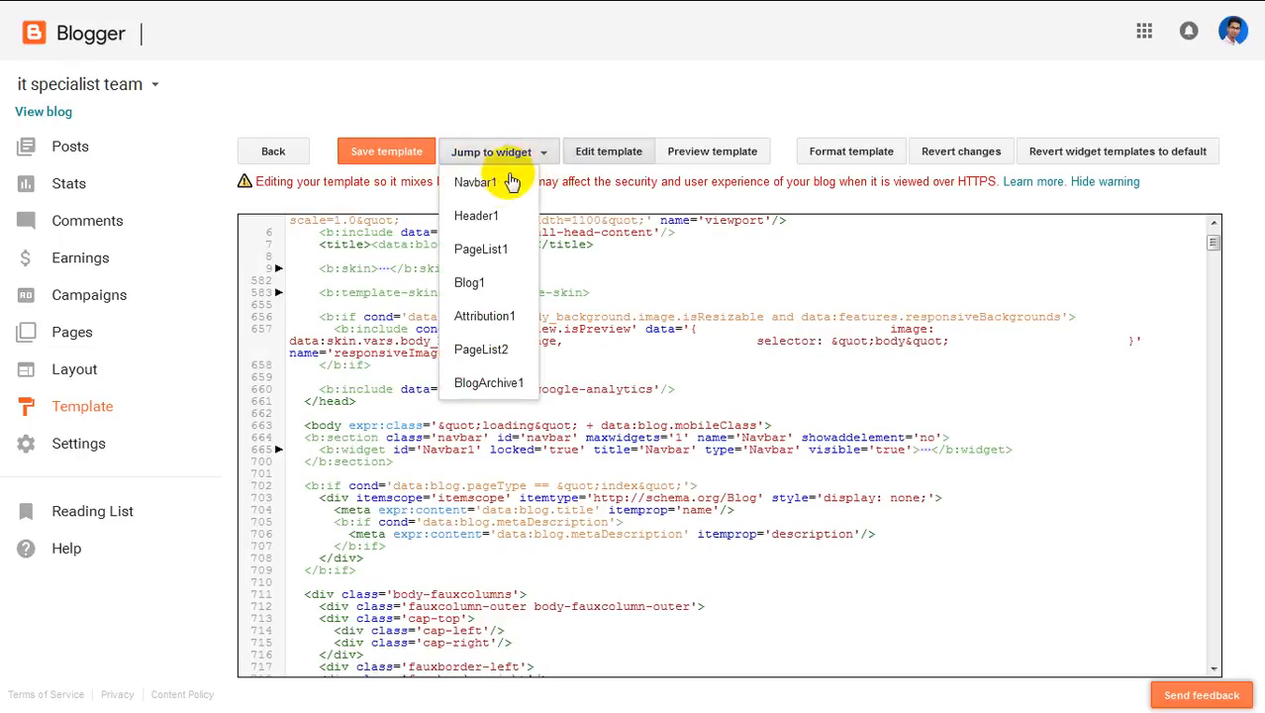
click(500, 319)
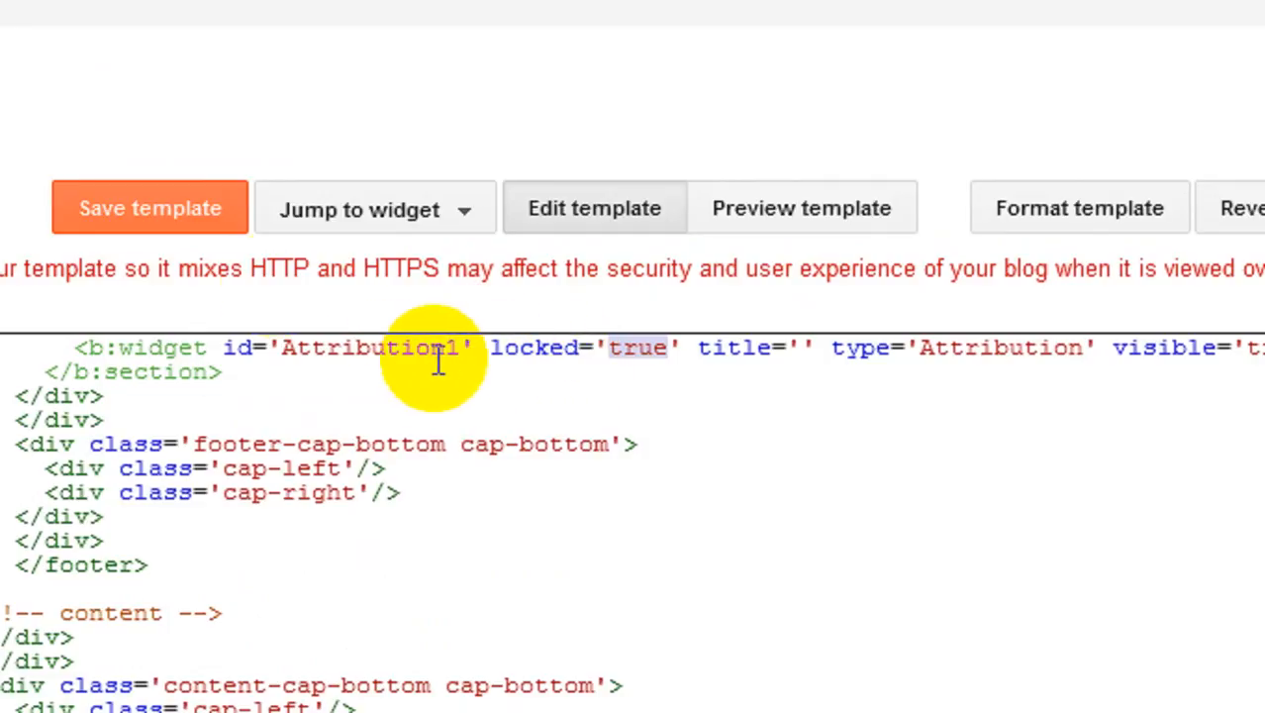
Step: Change the Attribution1 widget's locked attribute to false and save the template
click(457, 216)
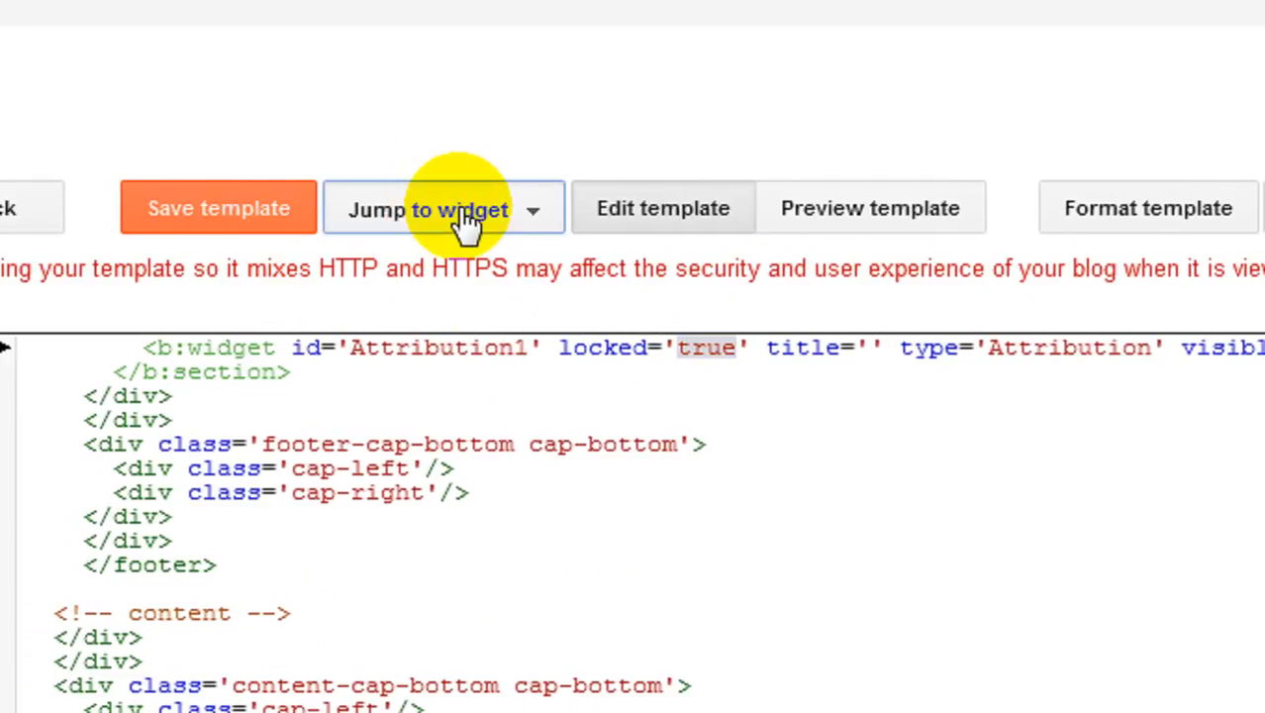
click(404, 530)
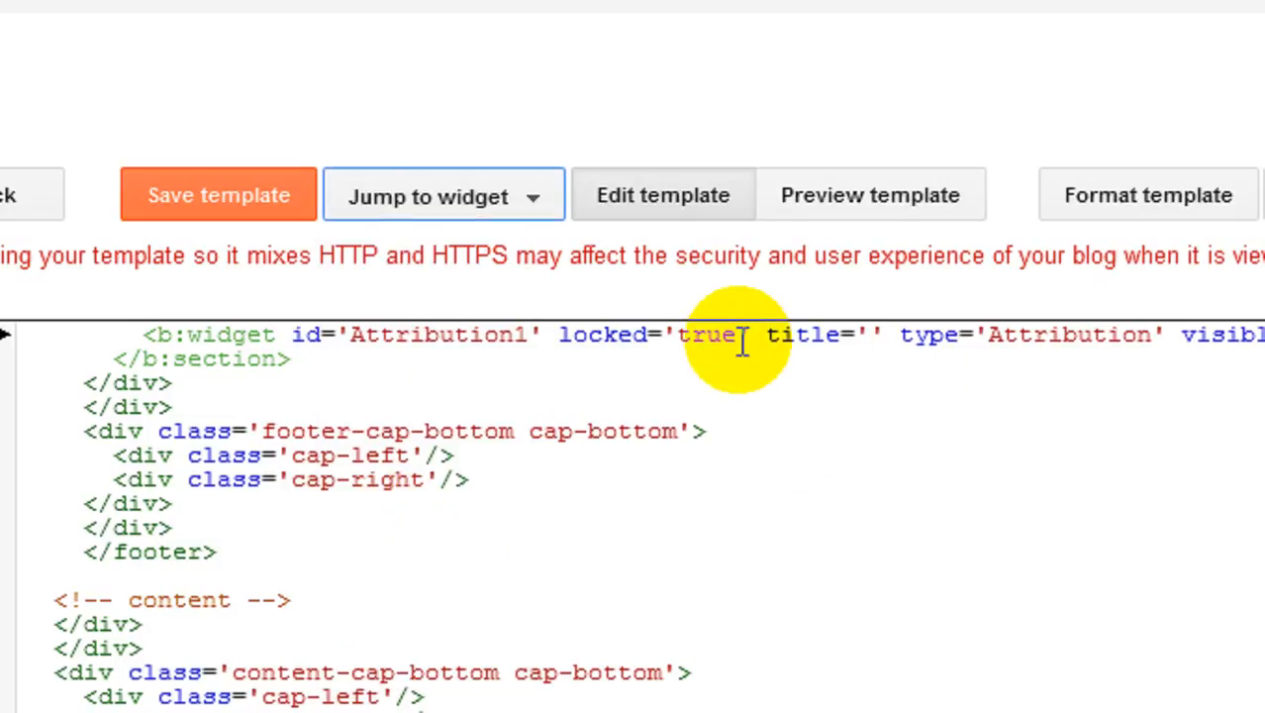
drag(742, 333, 678, 334)
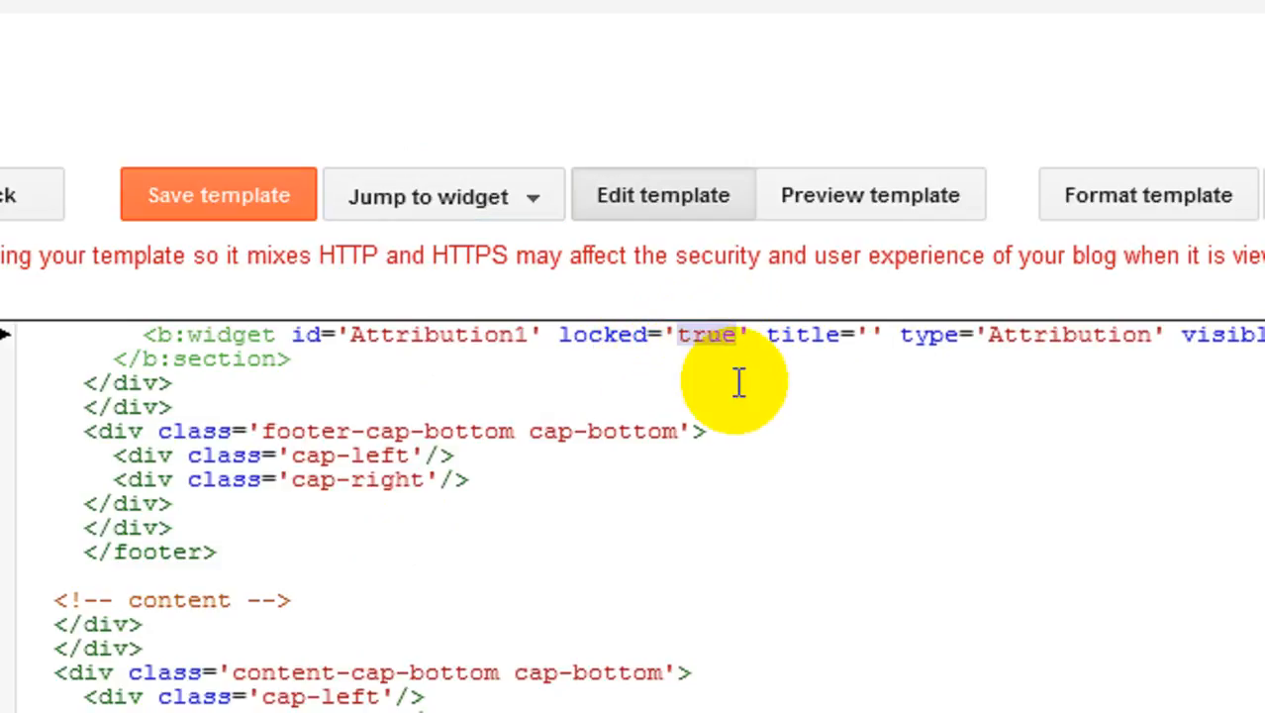
key(BackSpace)
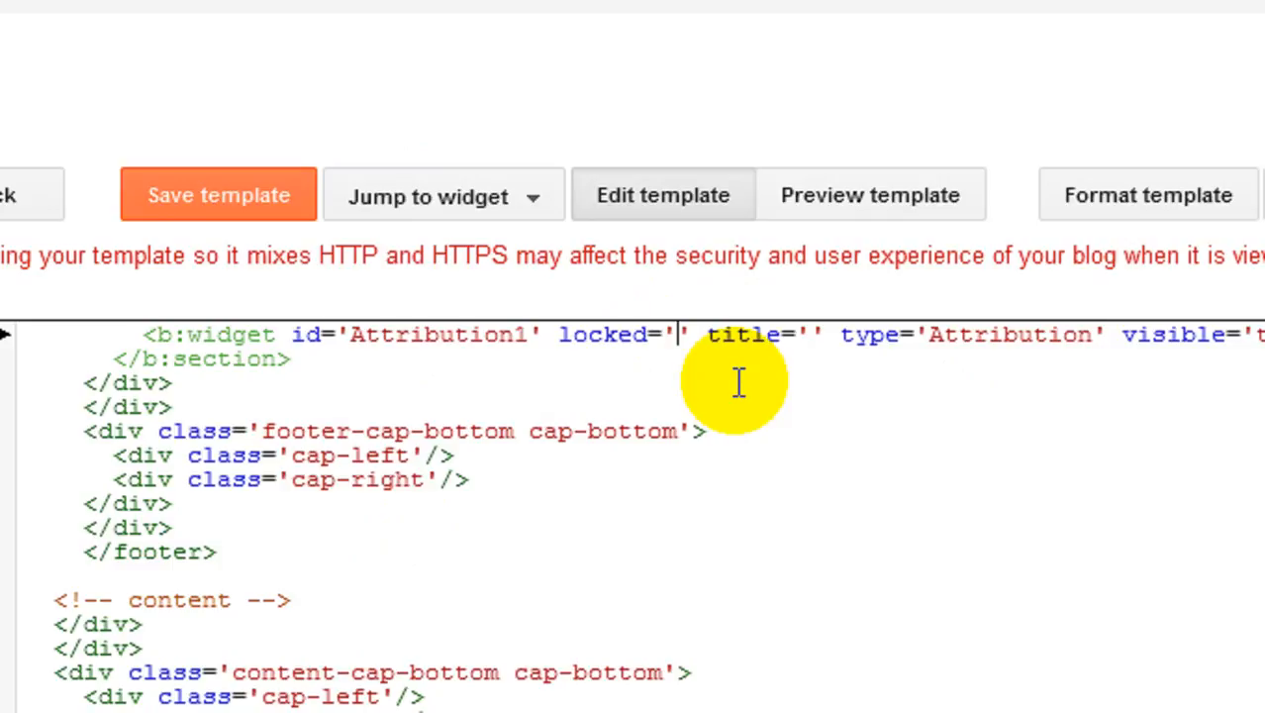
text(alse)
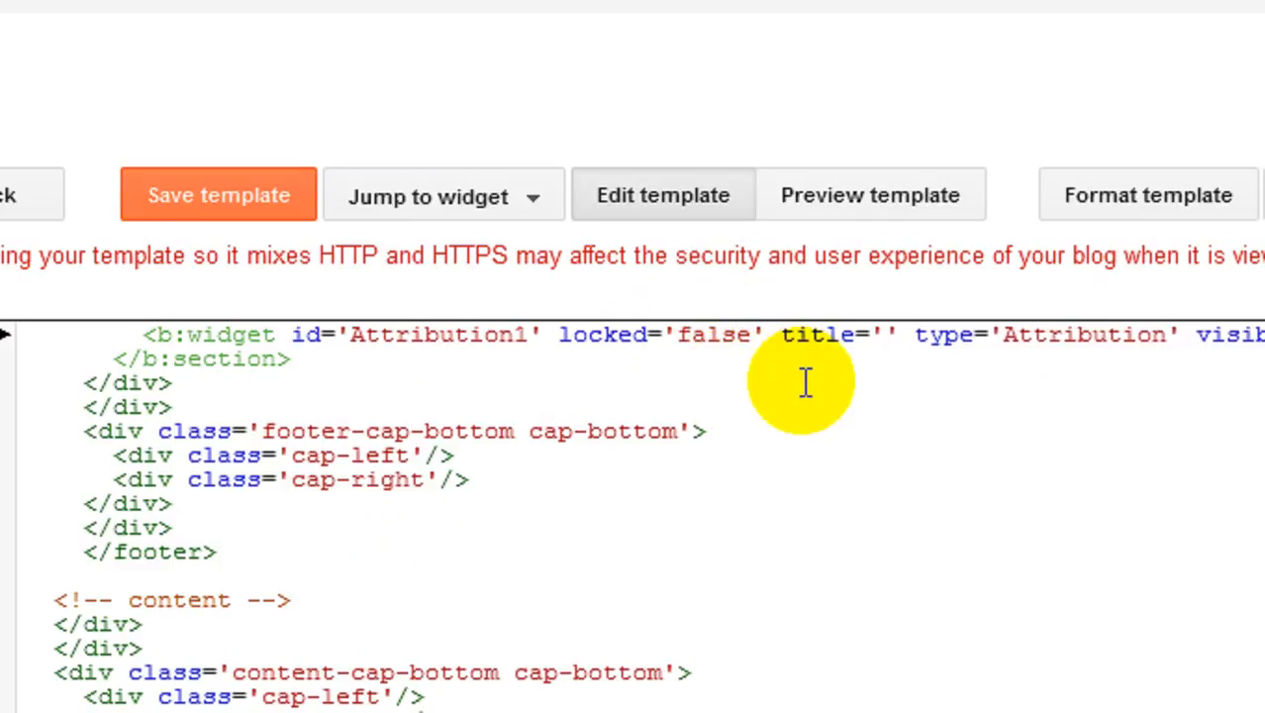
click(248, 201)
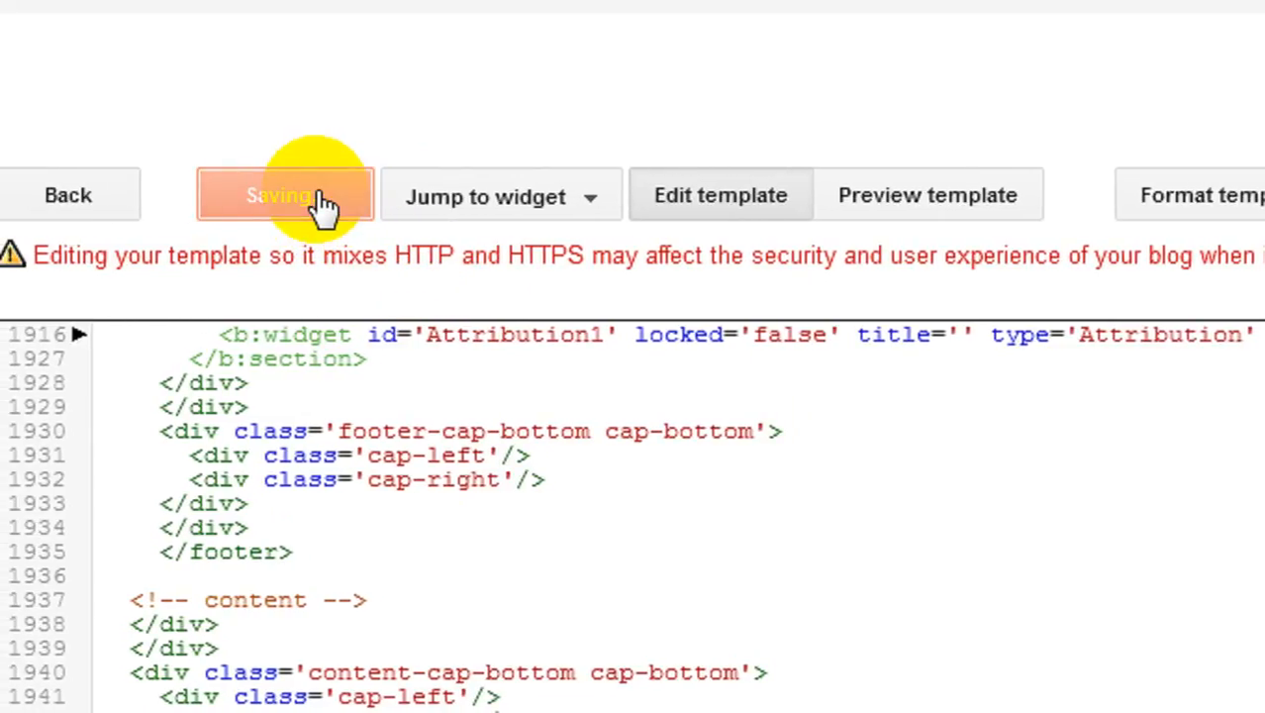
Step: Finish saving the template, switch to the live blog's Contact me page, and reload it to check the footer attribution
click(325, 198)
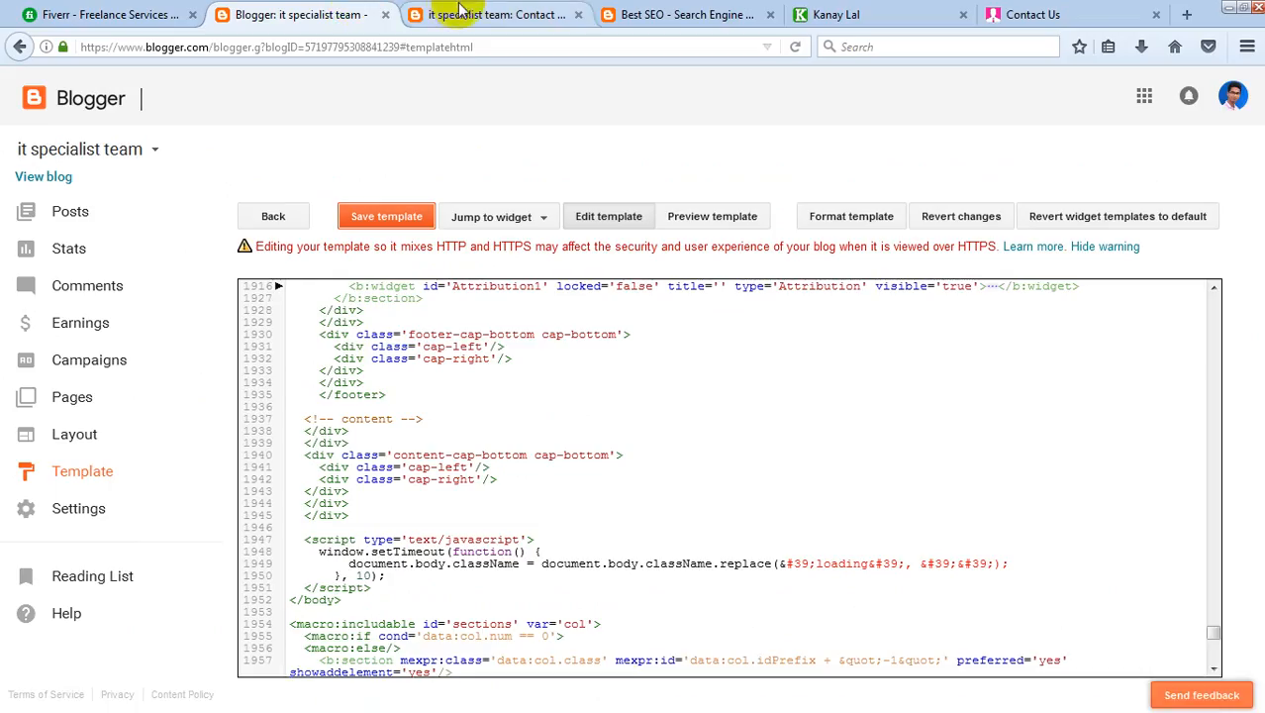
click(453, 10)
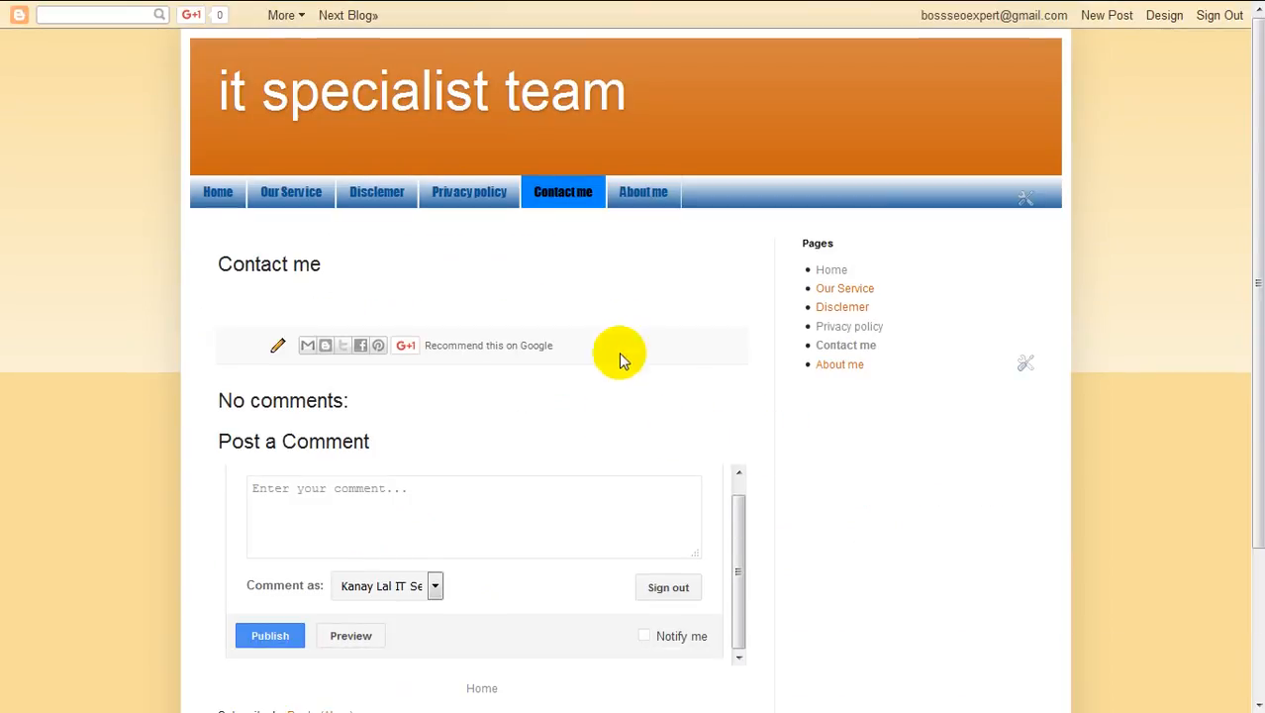
scroll(624, 358, down, 3)
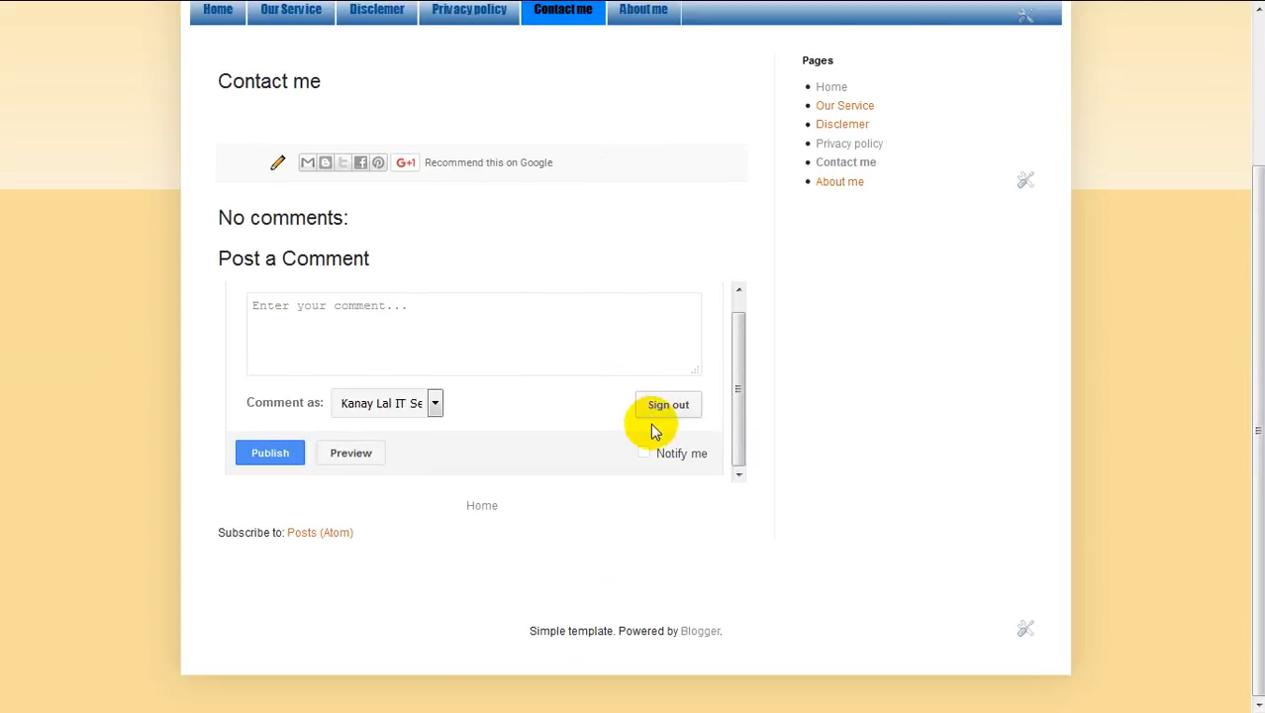
right_click(871, 531)
click(980, 347)
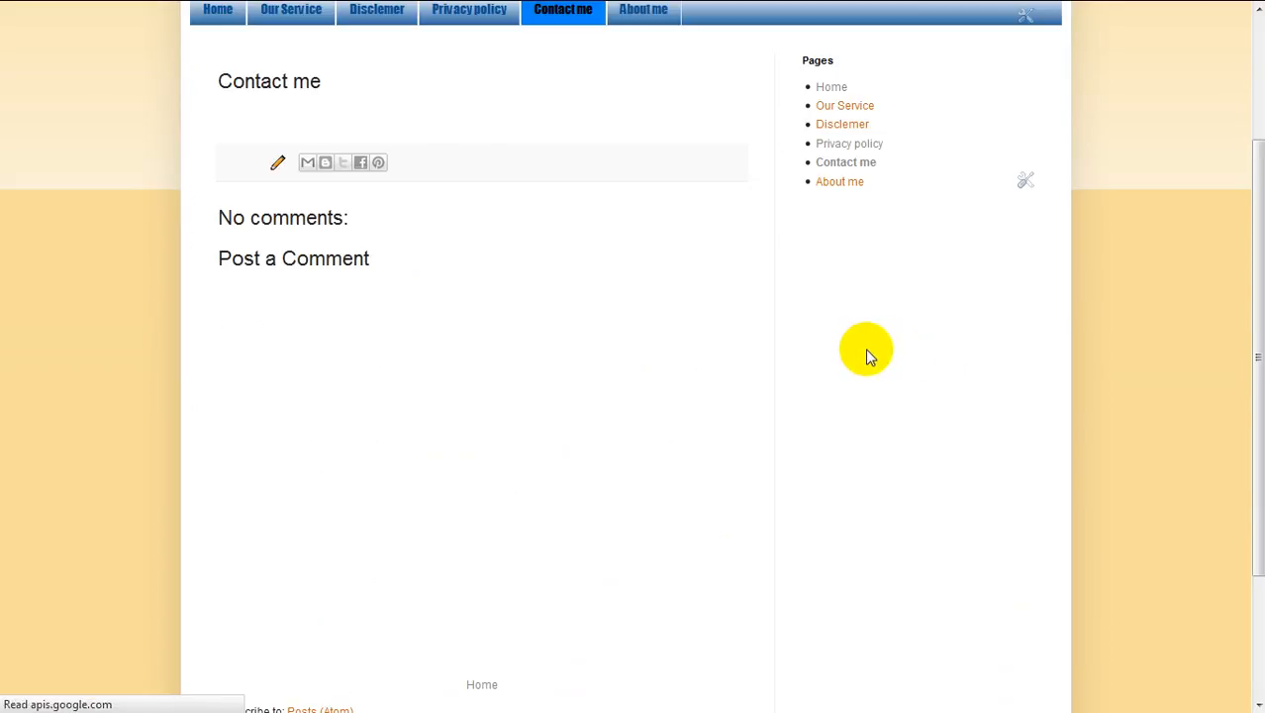
scroll(874, 420, up, 3)
scroll(874, 422, down, 6)
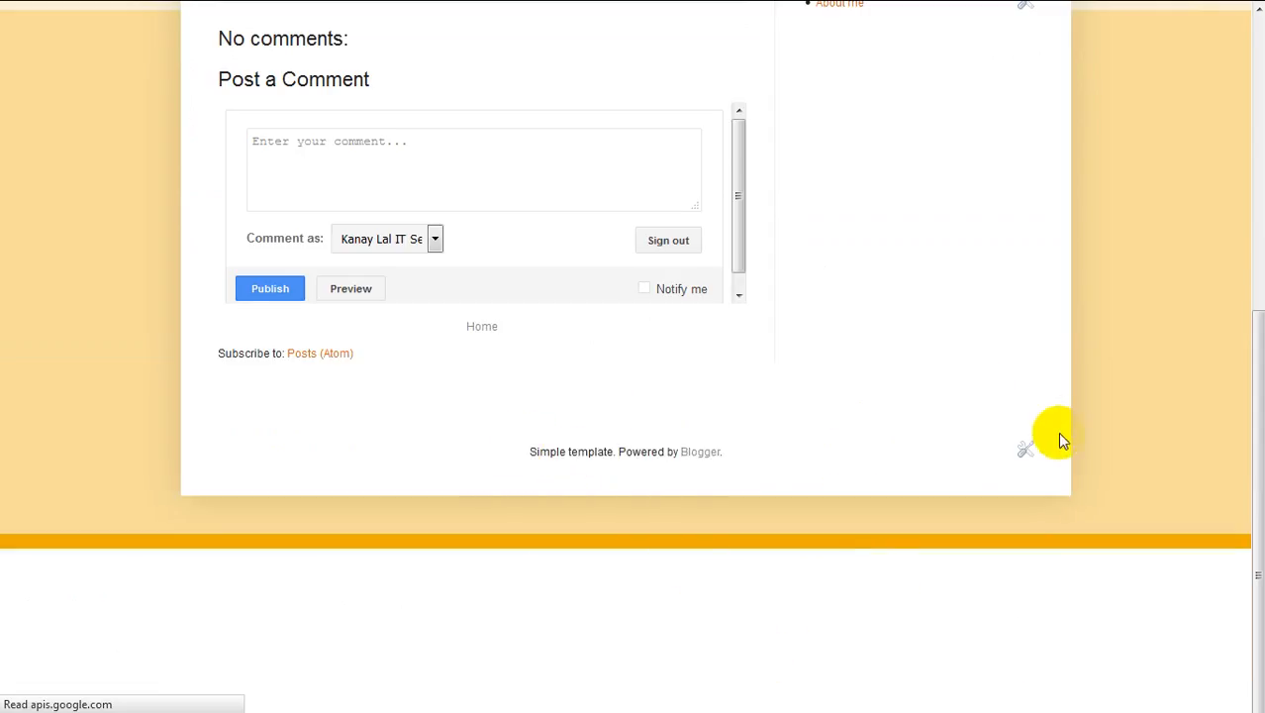
scroll(938, 505, up, 4)
scroll(941, 504, down, 3)
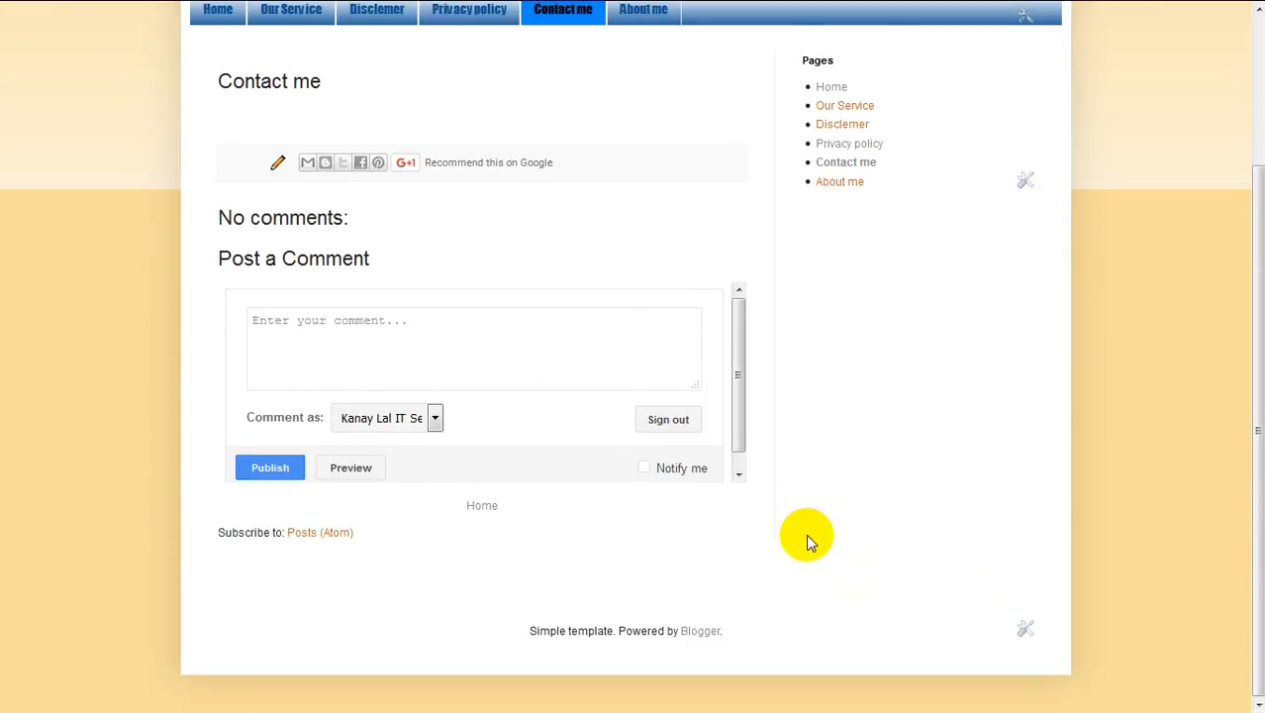
Step: Try to remove the footer's Attribution gadget through its configuration window, confirming the removal and checking the page
click(1026, 636)
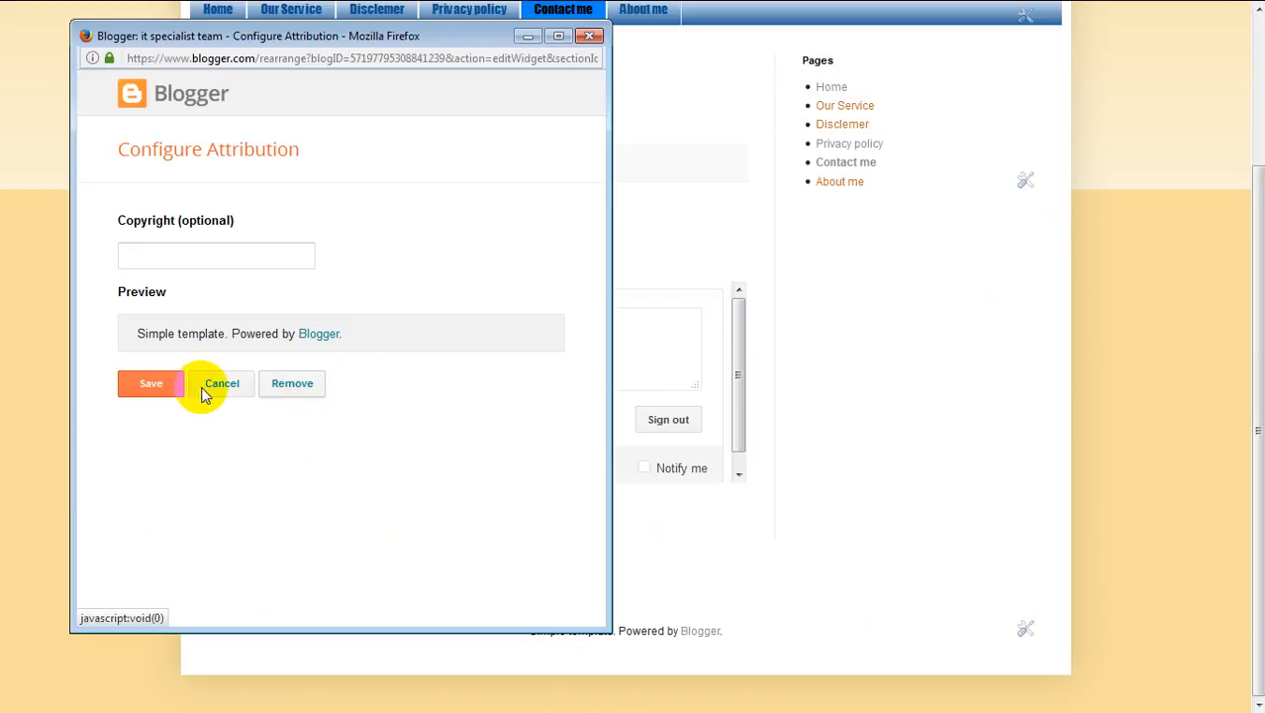
click(300, 385)
click(352, 316)
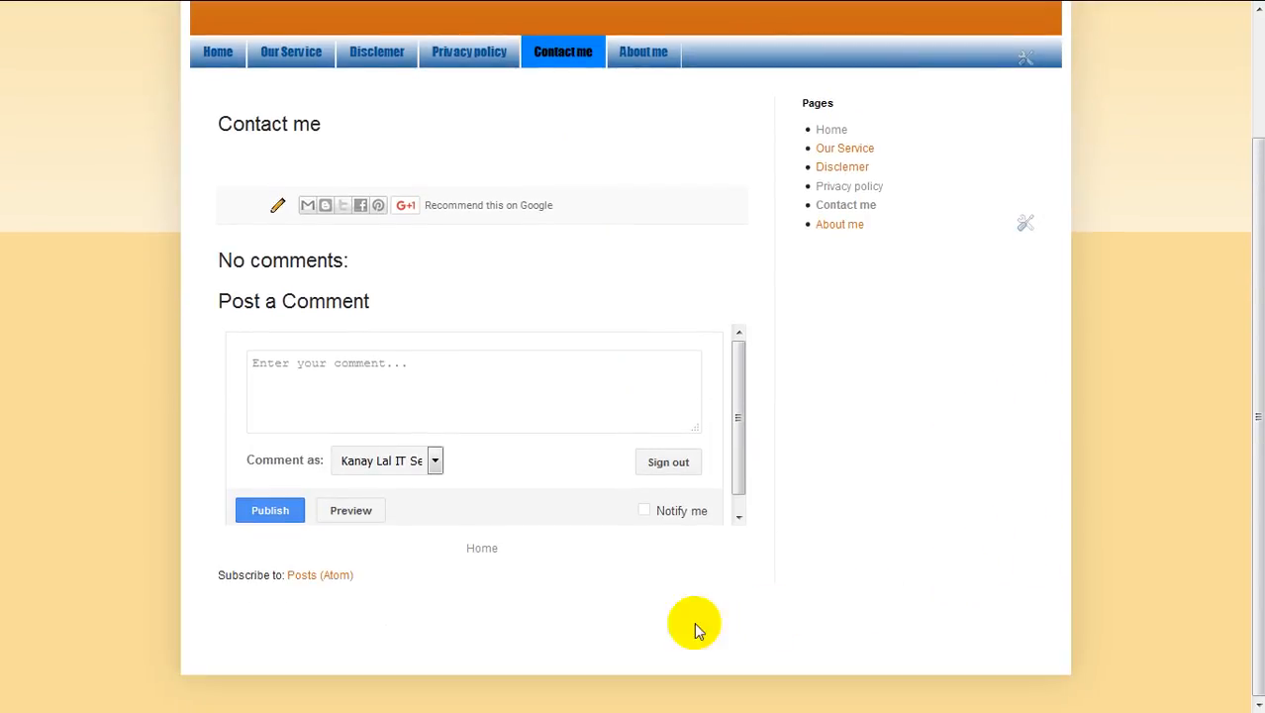
scroll(983, 624, up, 3)
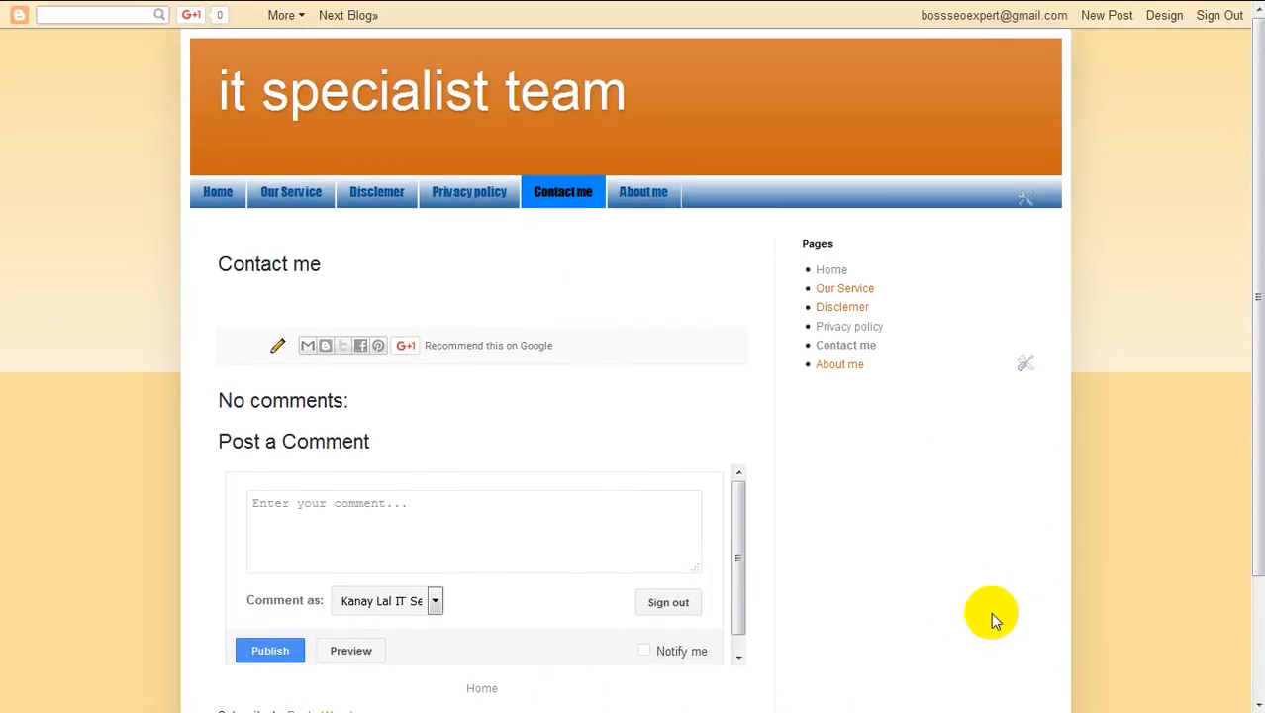
scroll(990, 612, down, 2)
scroll(960, 626, up, 2)
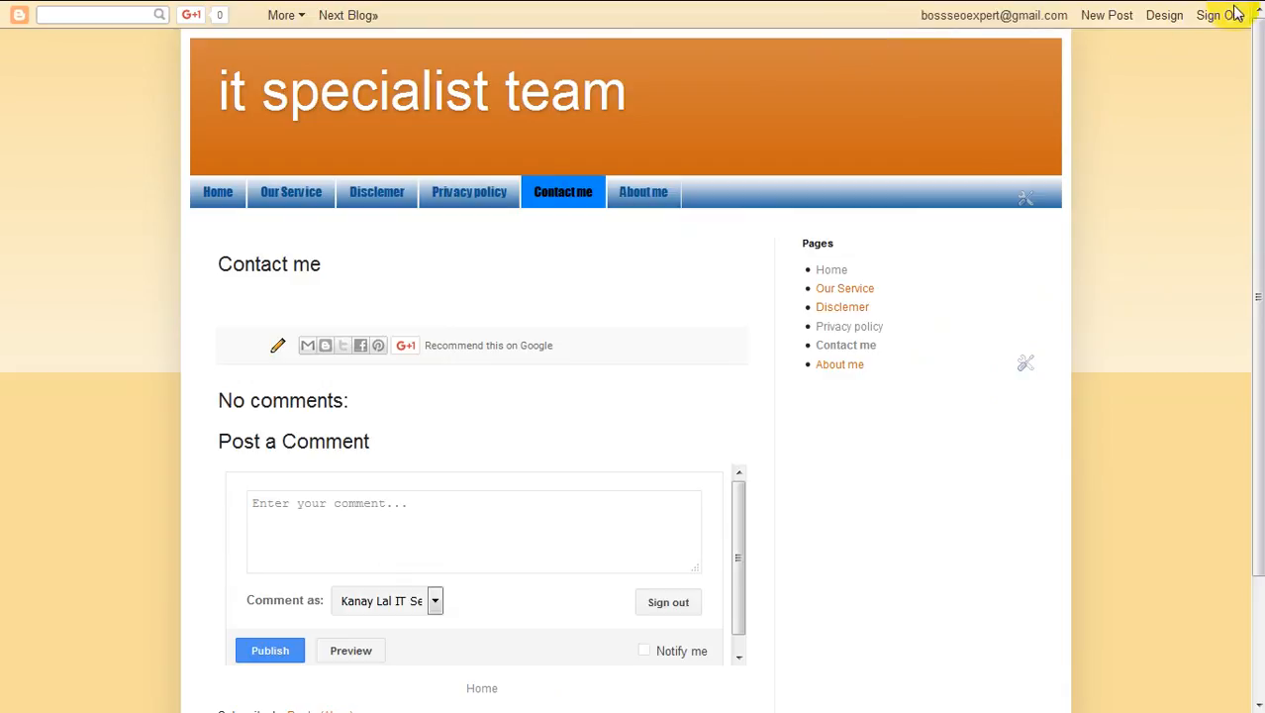
Step: Return to the Blogger dashboard and open the blog's gadget Layout
mouse_move(644, 4)
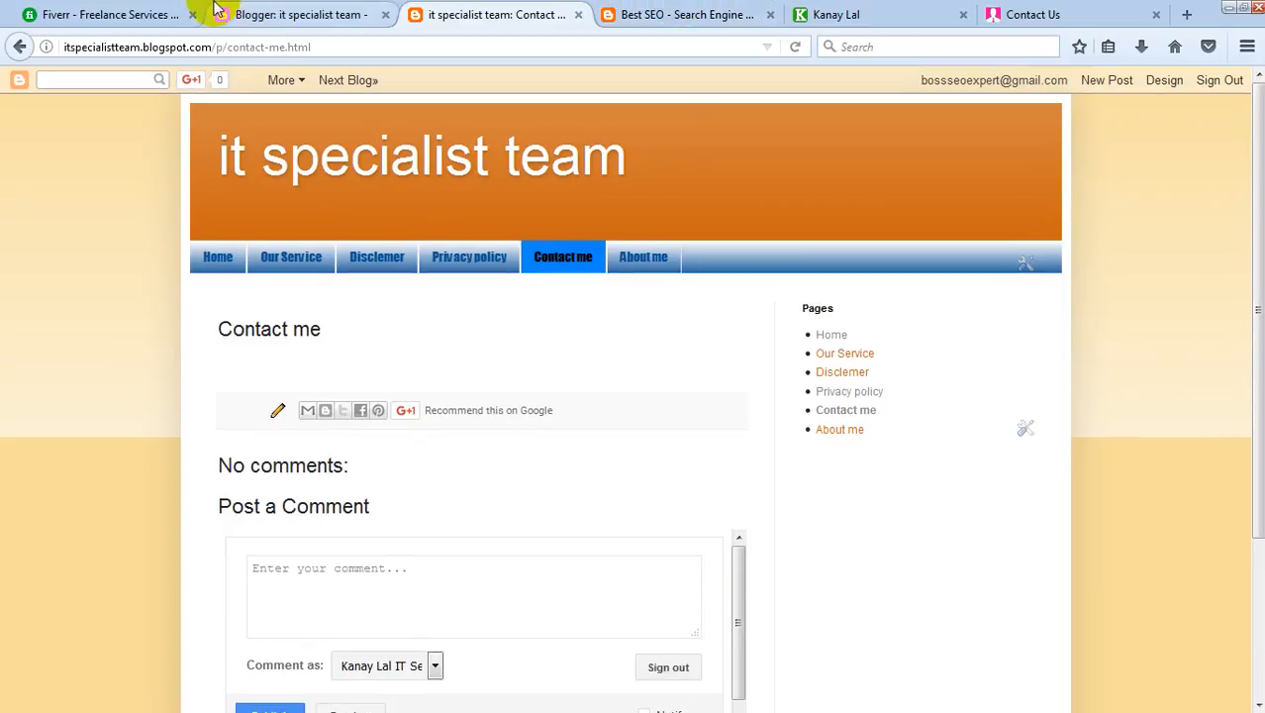
click(227, 10)
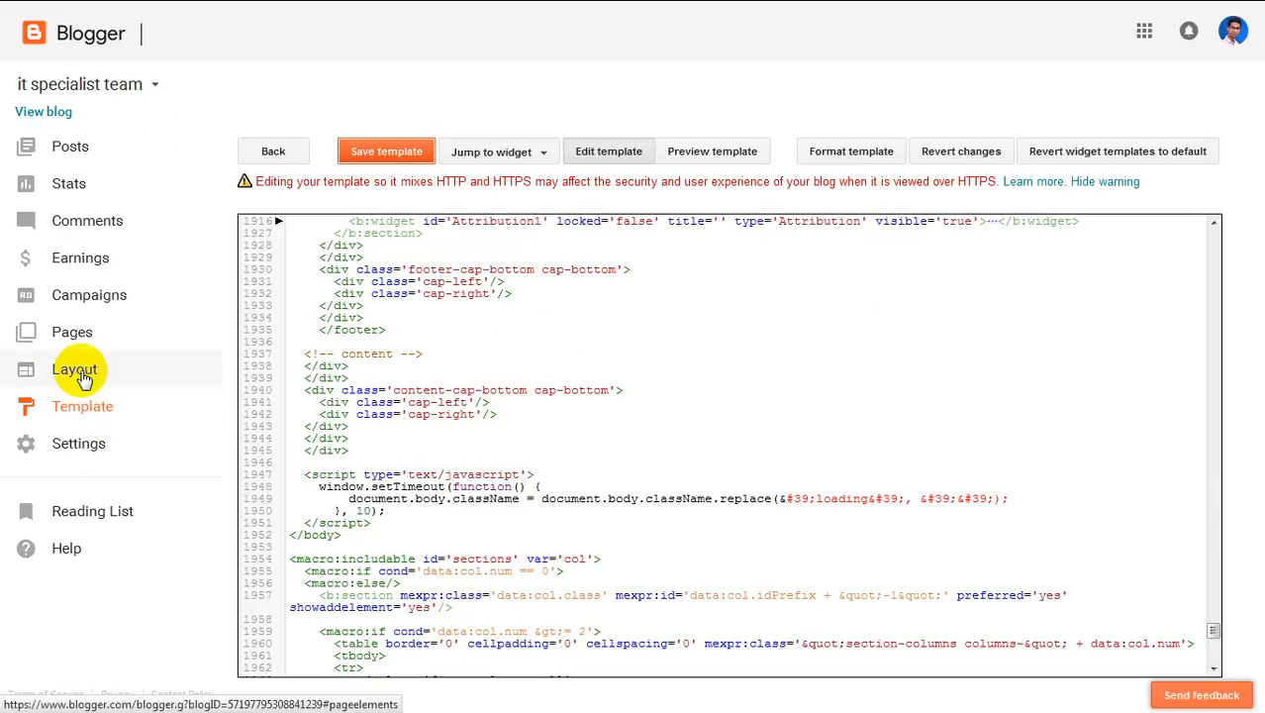
click(80, 376)
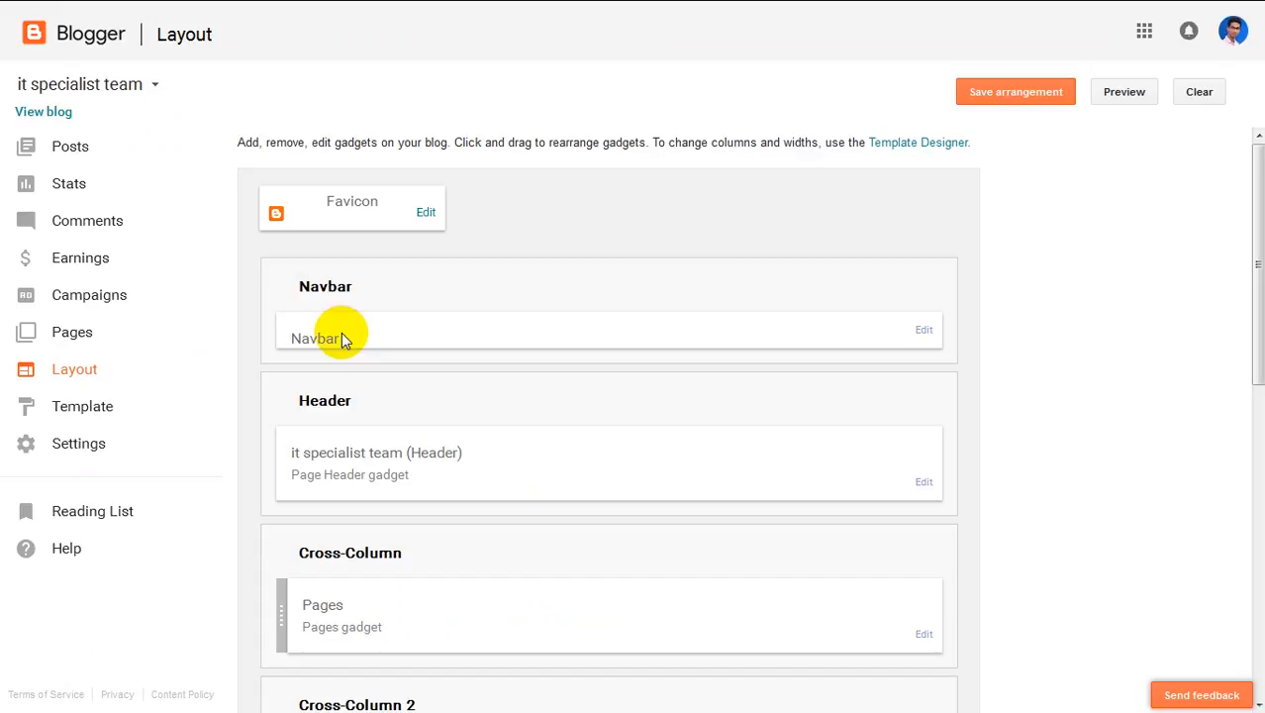
scroll(338, 339, down, 1)
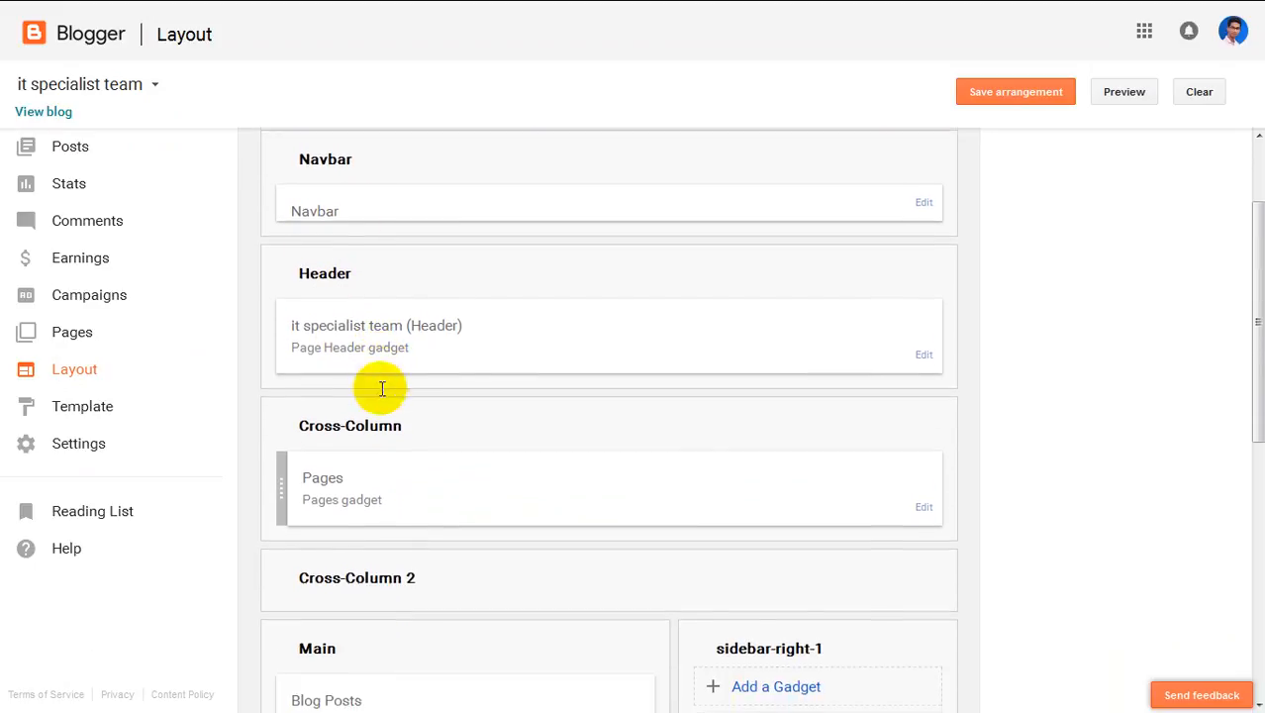
scroll(366, 367, up, 2)
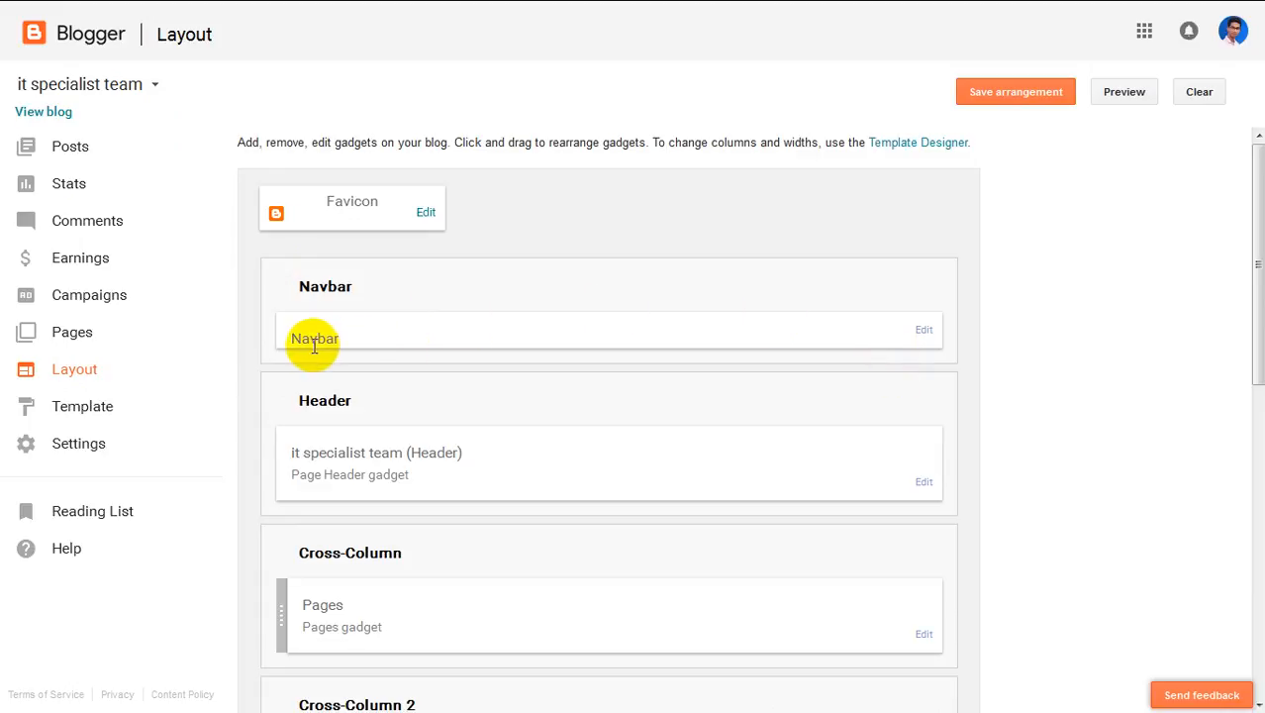
Step: Set the Navbar gadget to Off, saving its configuration and the layout arrangement
click(926, 335)
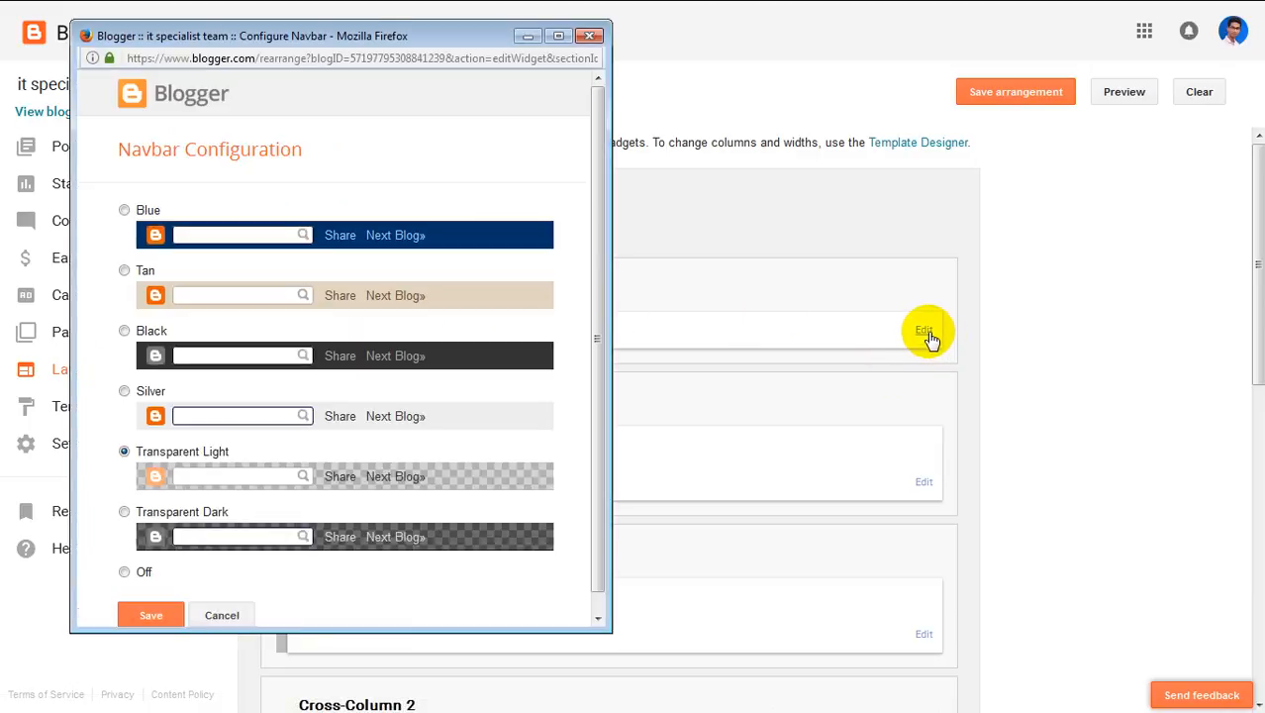
scroll(212, 416, down, 1)
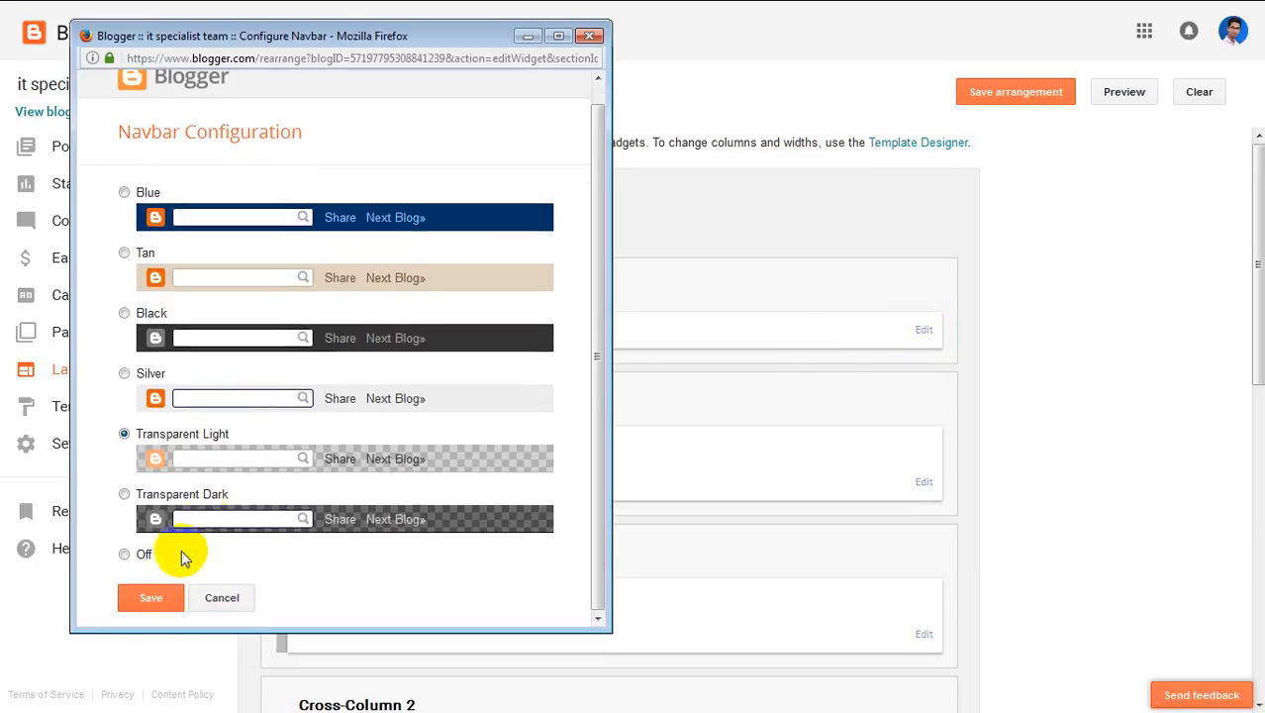
click(154, 600)
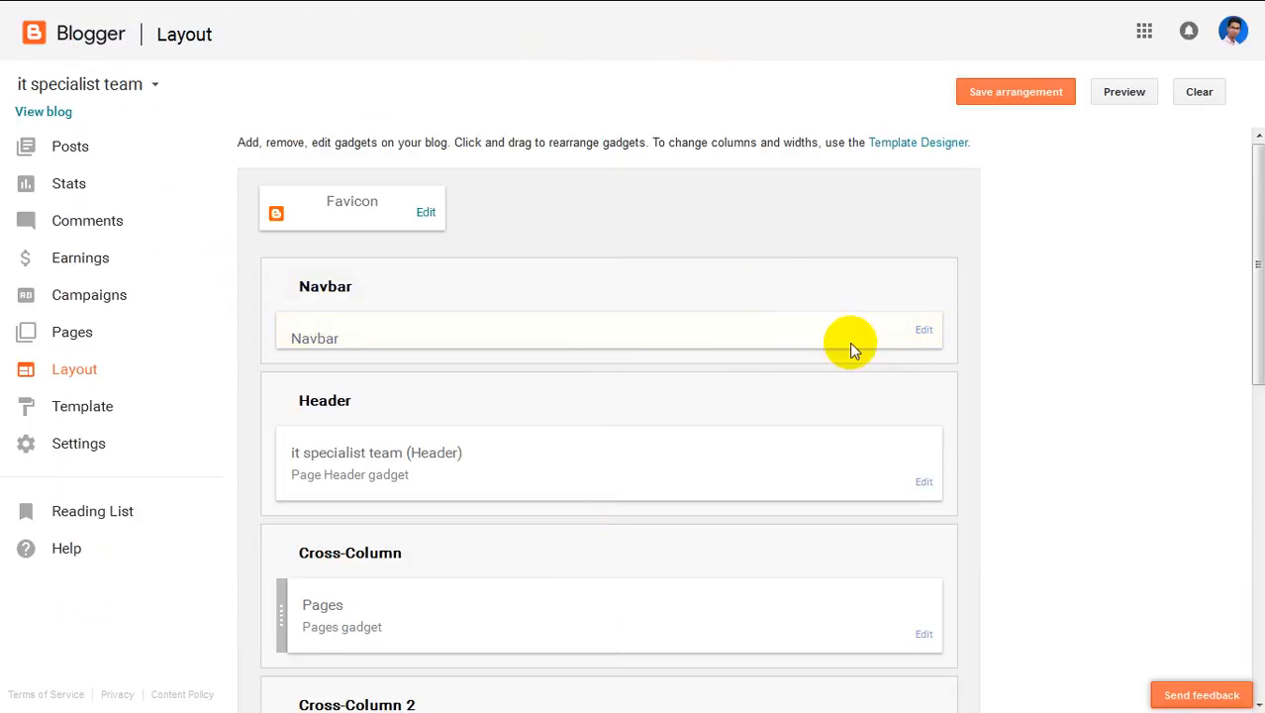
click(1025, 109)
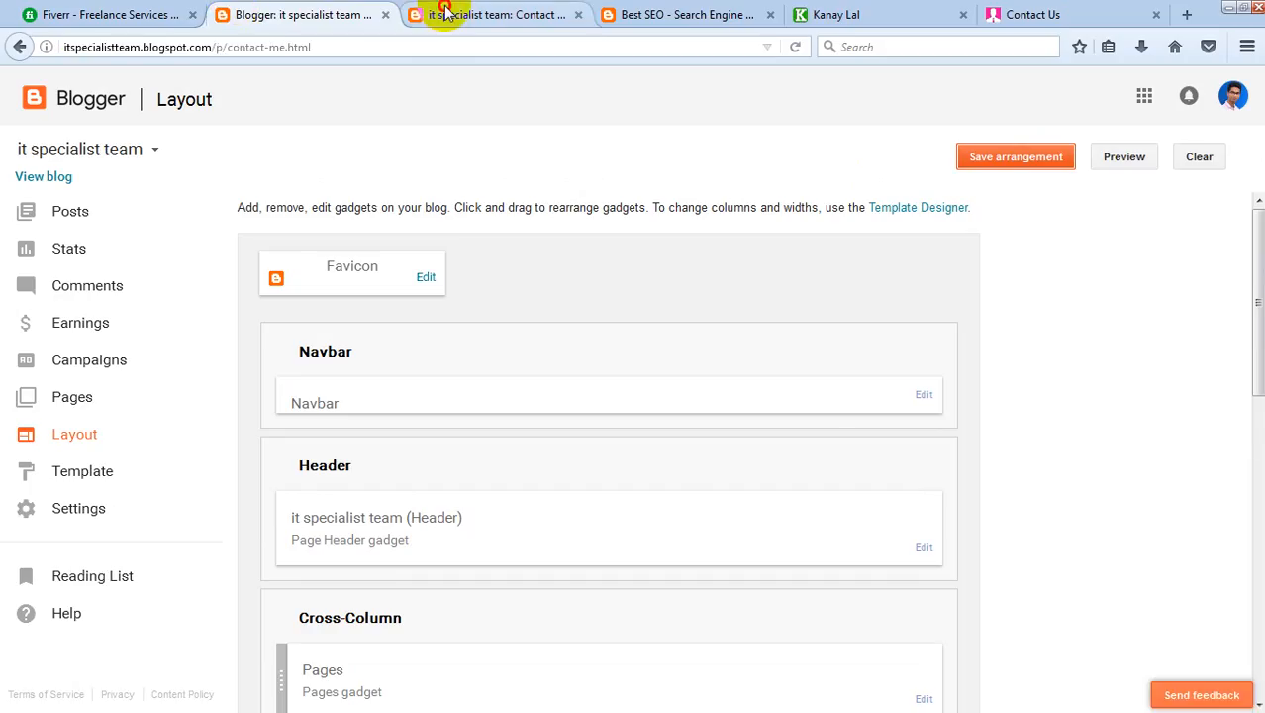
Step: Reload the live Contact me page and check its top navbar area and footer attribution
click(447, 11)
right_click(984, 113)
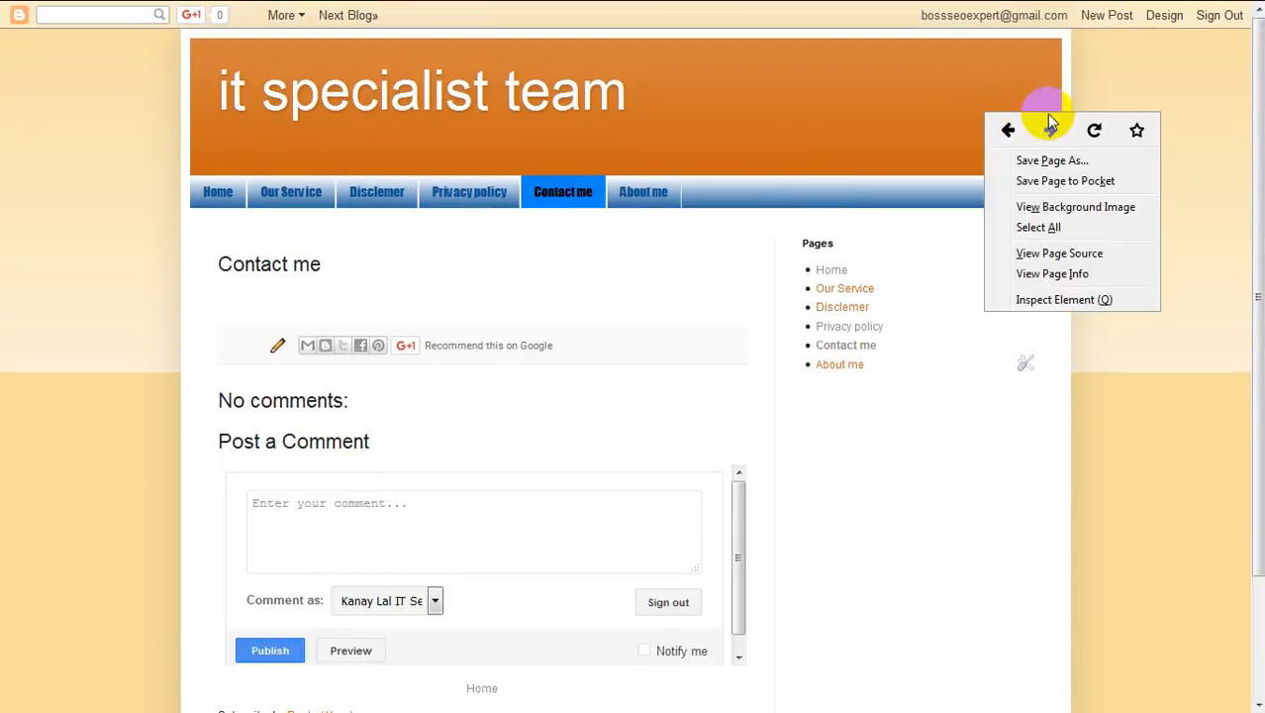
click(1089, 130)
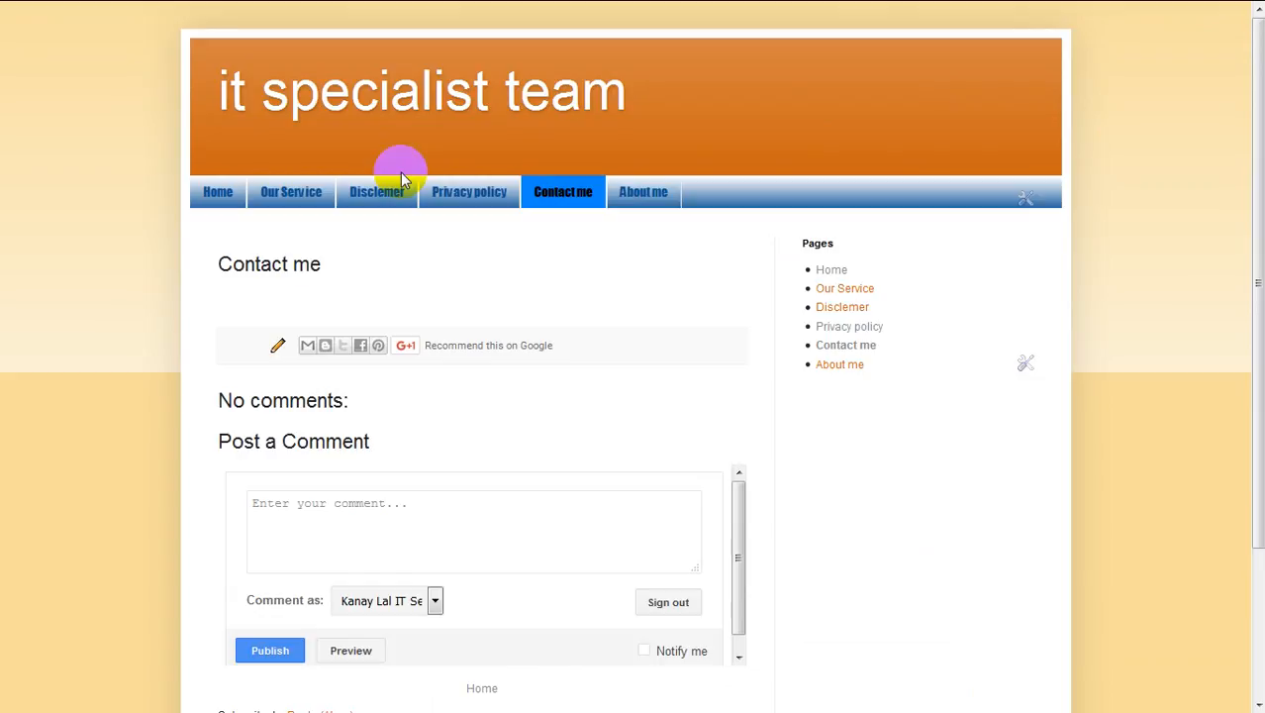
mouse_move(1061, 6)
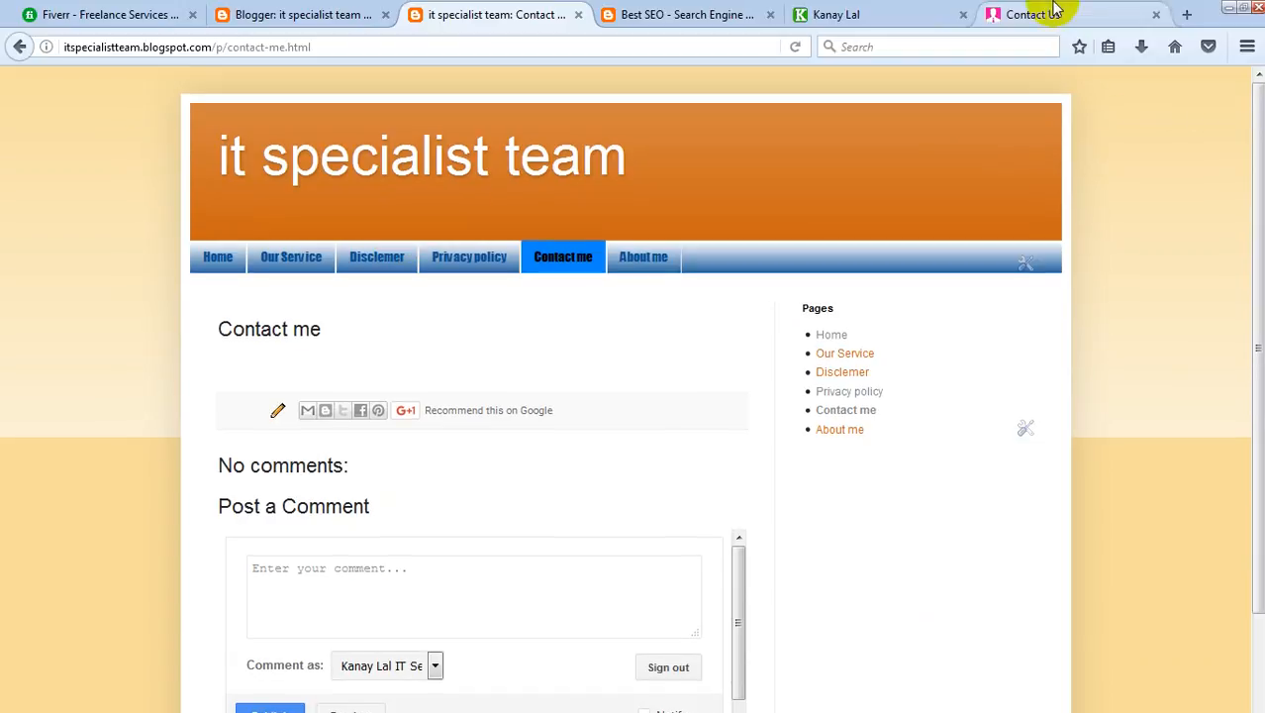
scroll(791, 144, down, 4)
scroll(851, 159, up, 4)
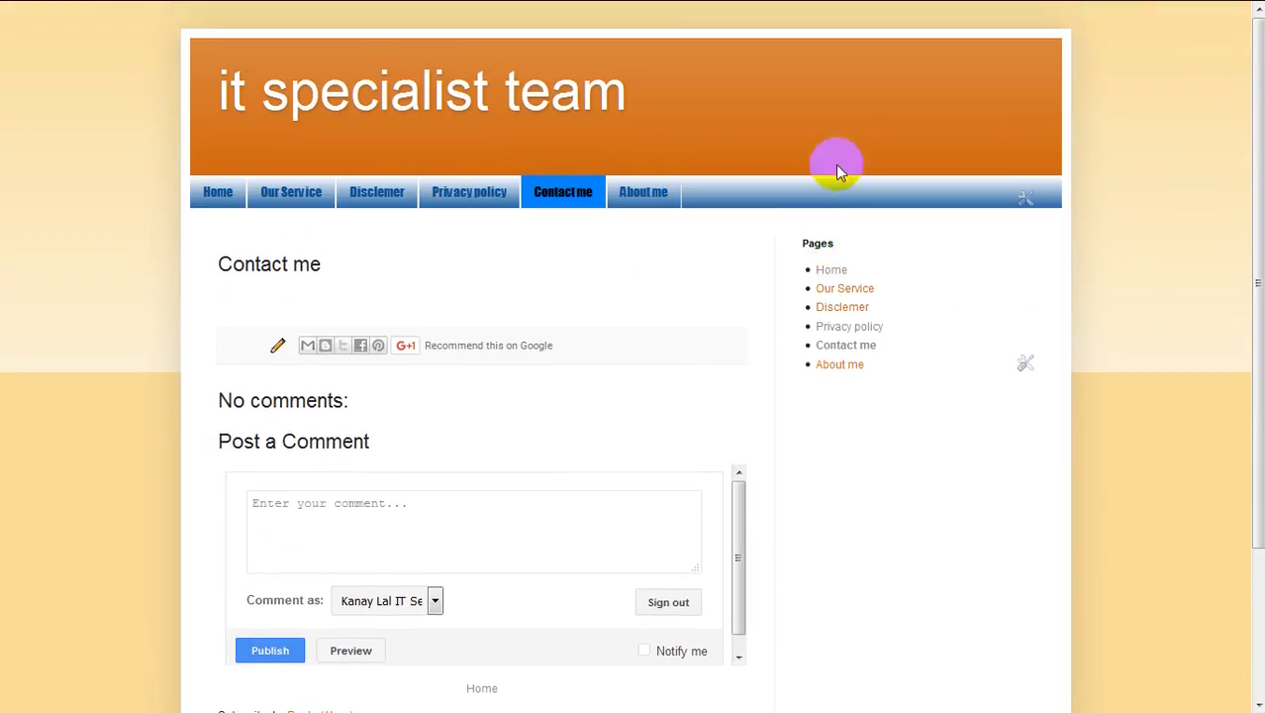
scroll(979, 348, down, 3)
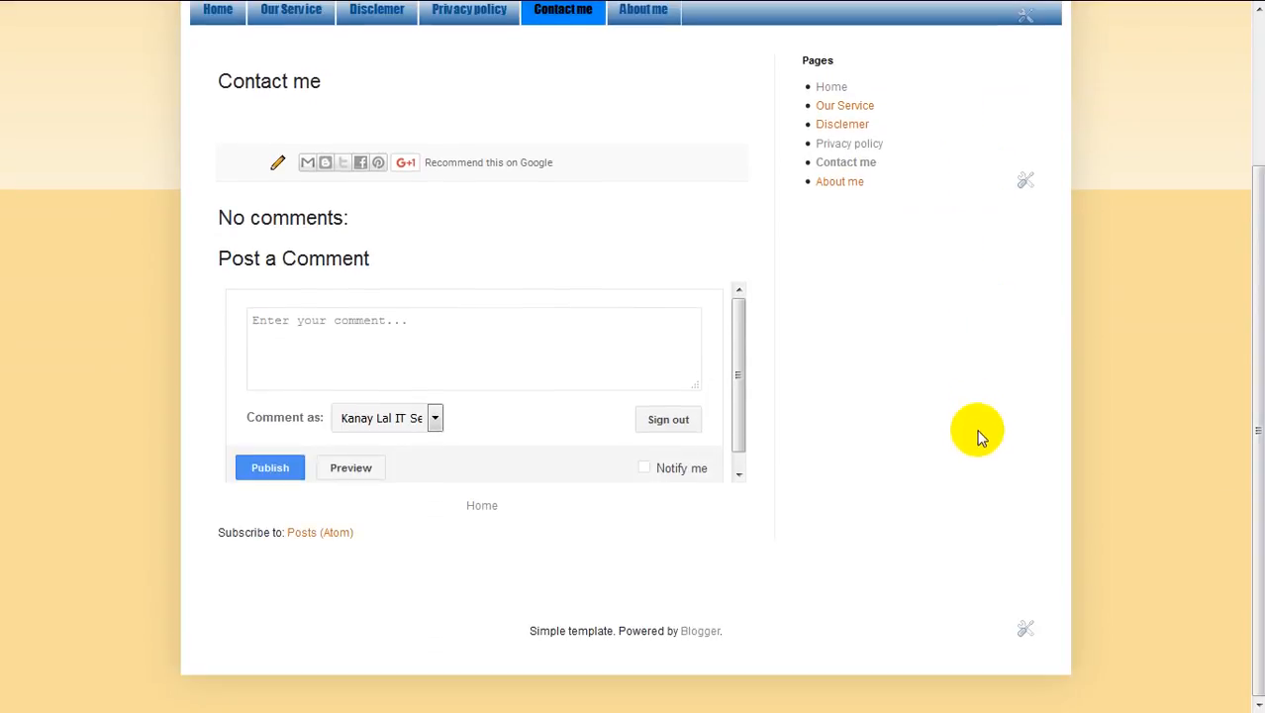
scroll(861, 505, up, 3)
scroll(742, 255, down, 3)
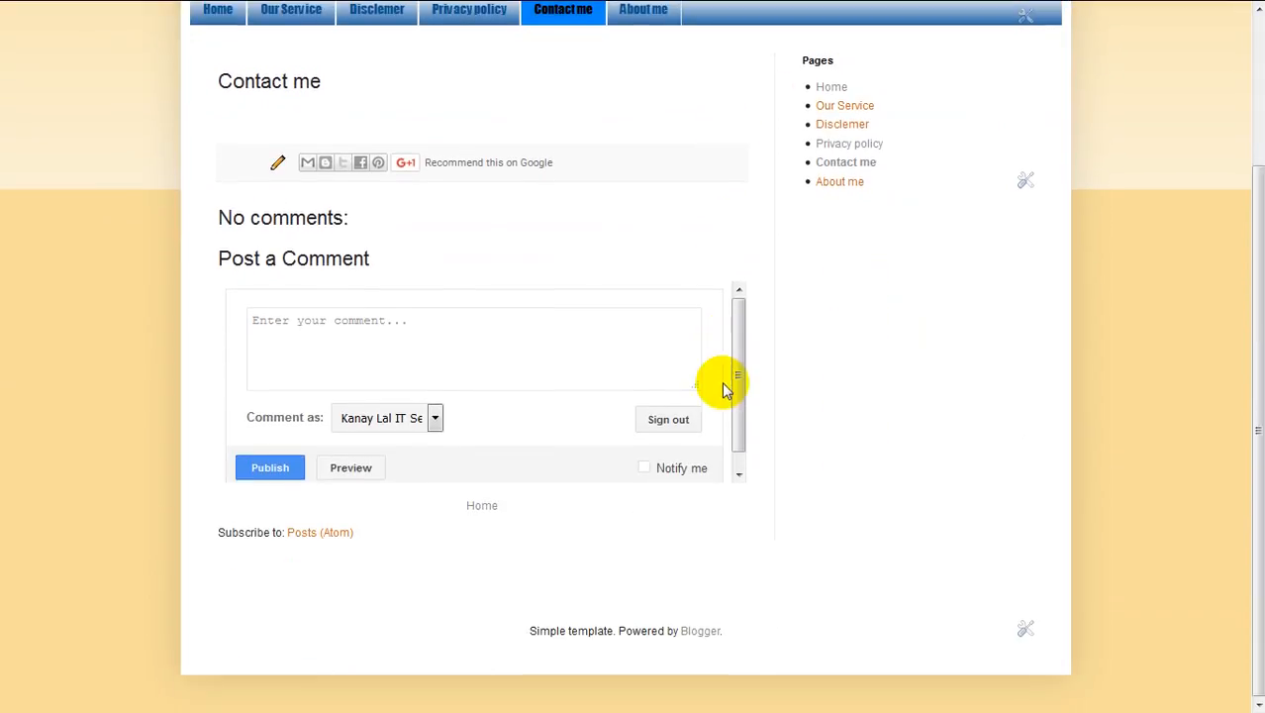